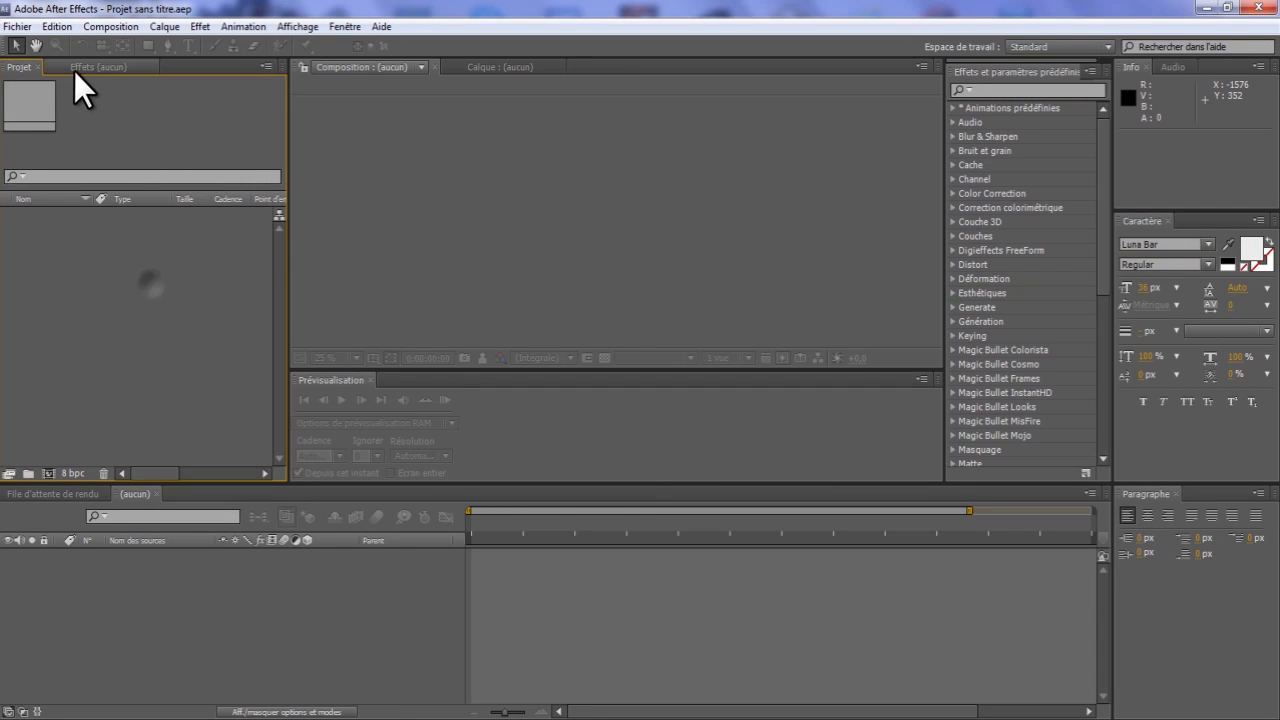
Close the empty Effets panel grouped with the project panel.
left_click(74, 68)
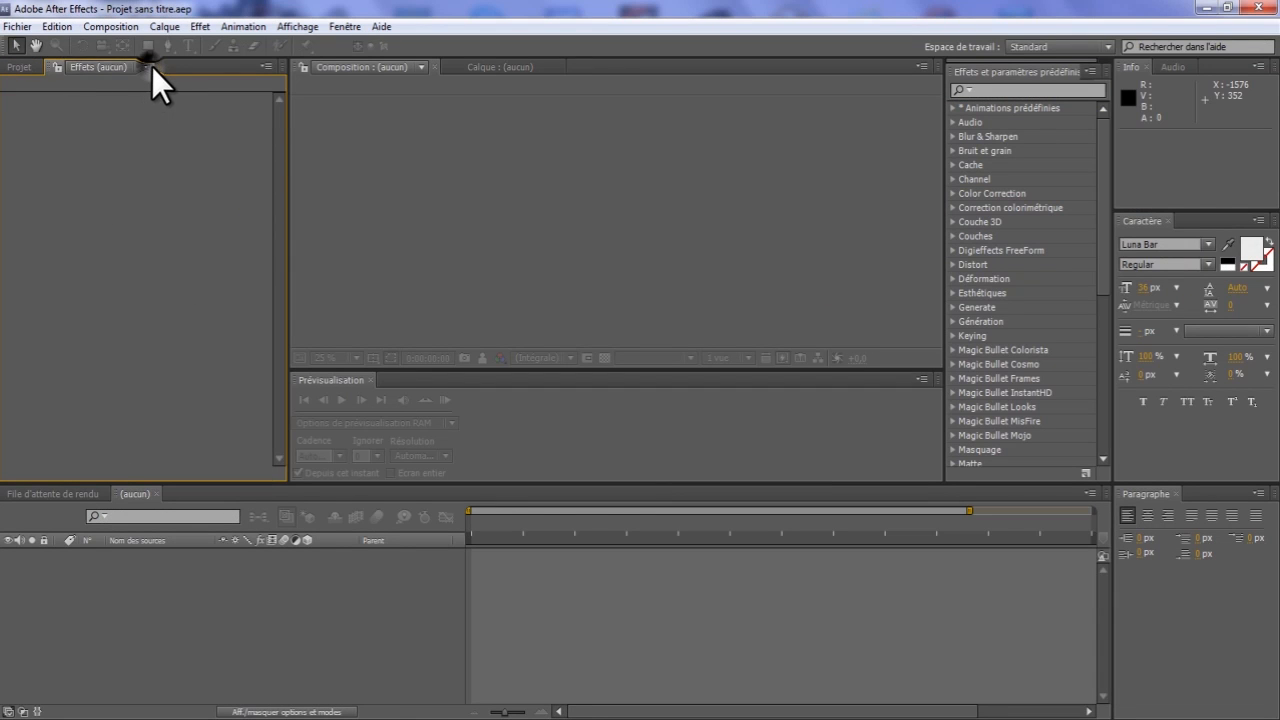
left_click(152, 67)
left_click(772, 240)
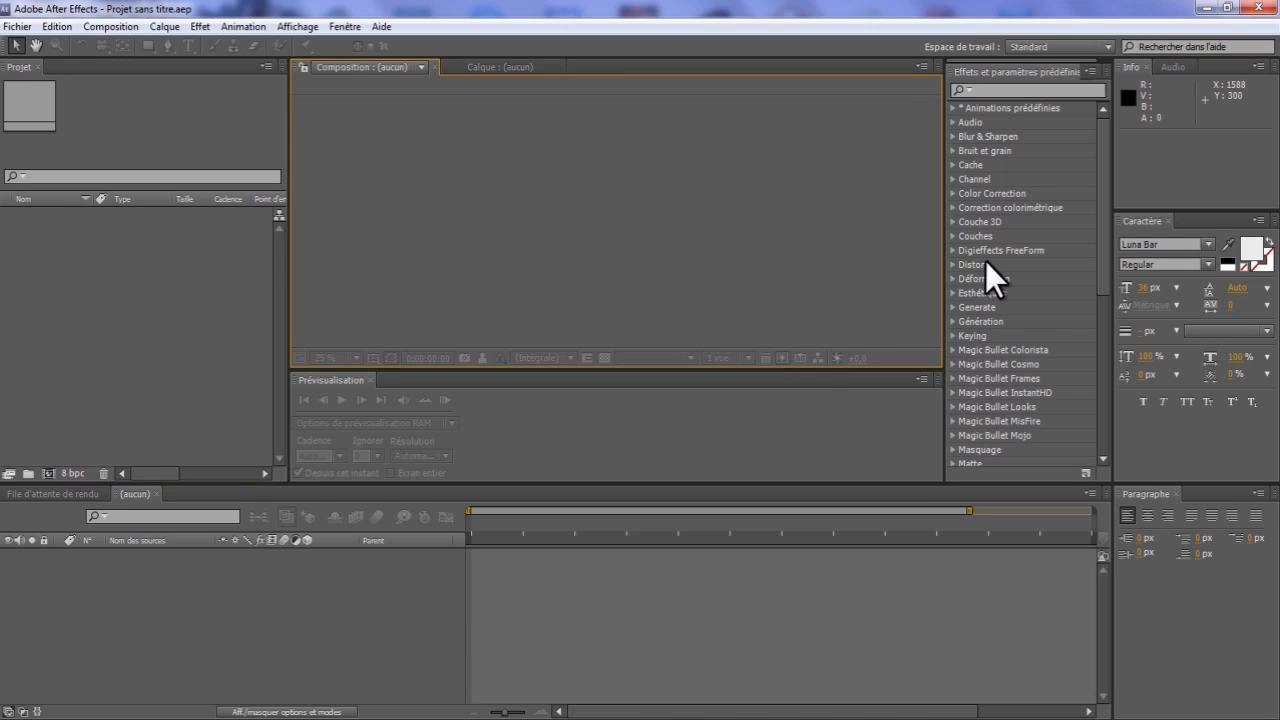
left_click_drag(1103, 250, 1165, 160)
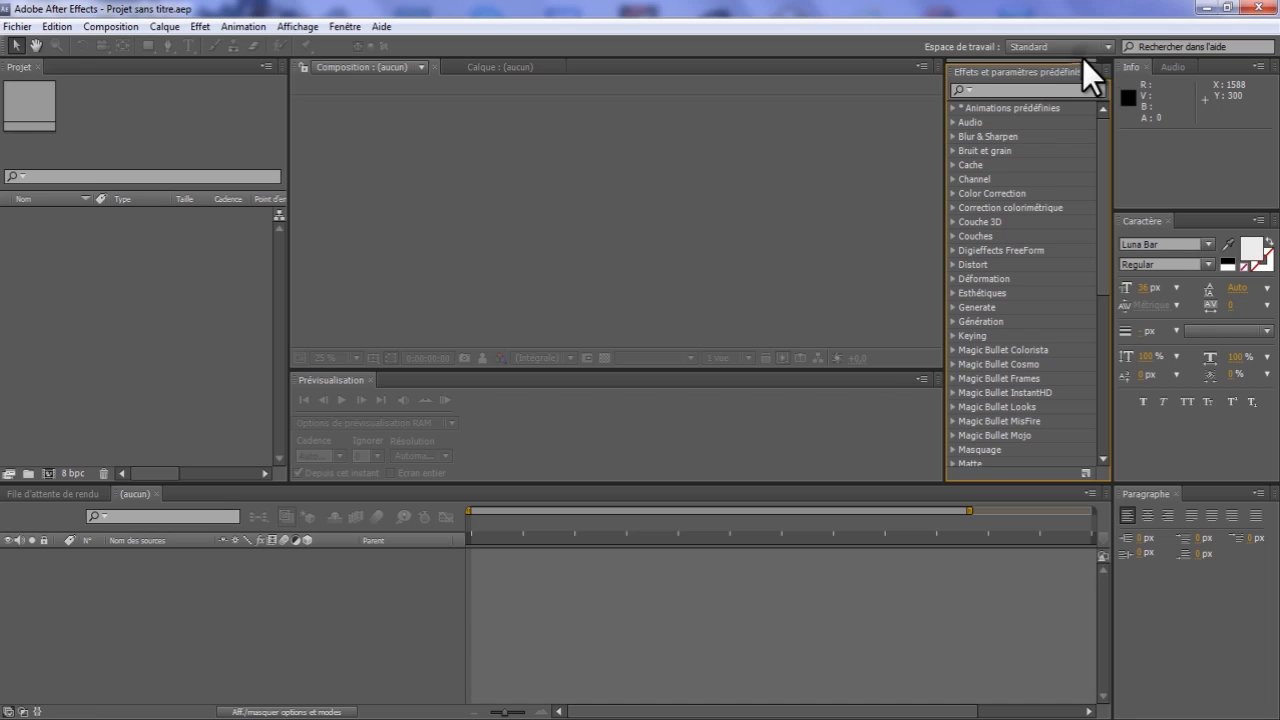
left_click(228, 320)
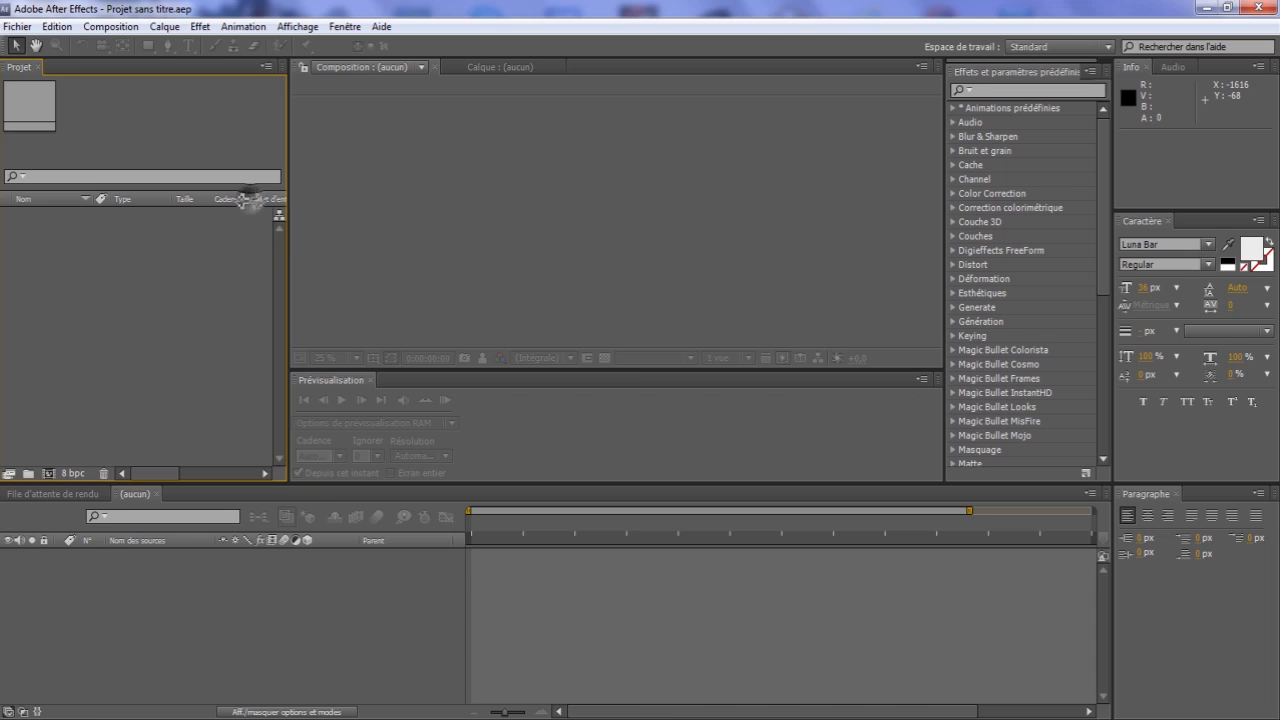
Close the empty timeline and the render queue.
left_click(137, 491)
left_click(156, 494)
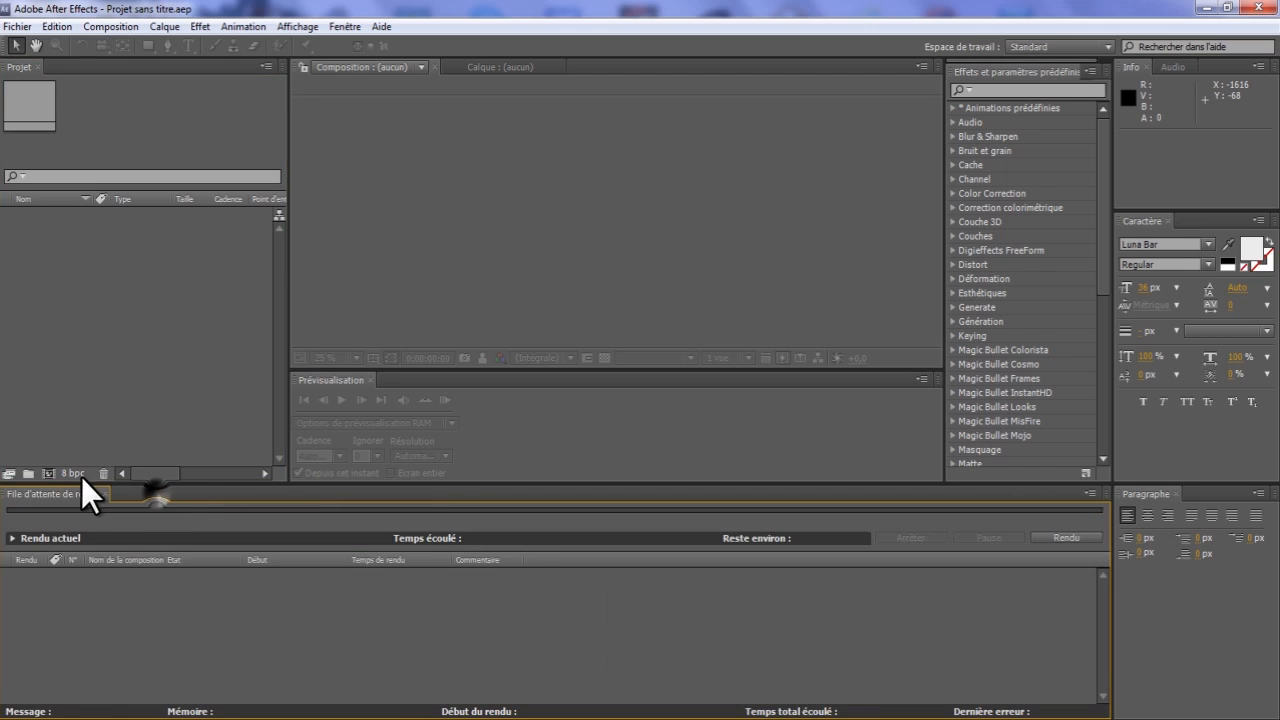
left_click(104, 494)
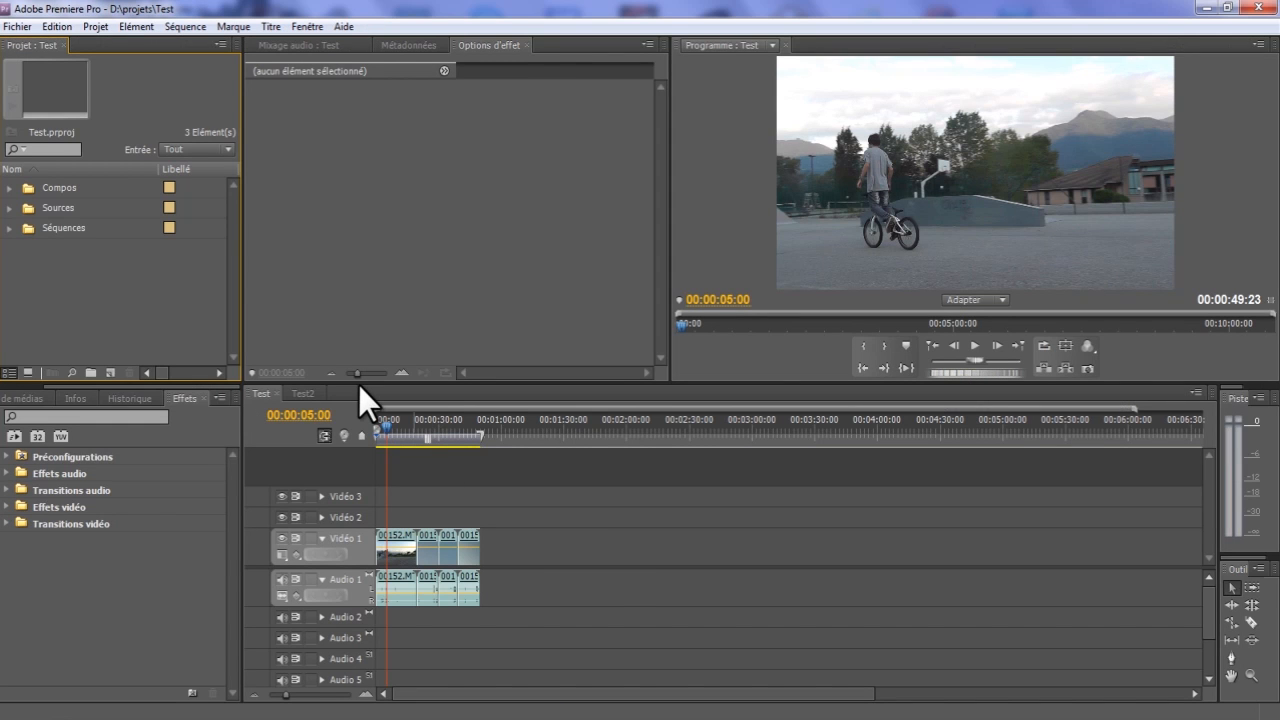
Switch to Premiere Pro and view the Test and Test2 sequences, ending on Test.
left_click(250, 394)
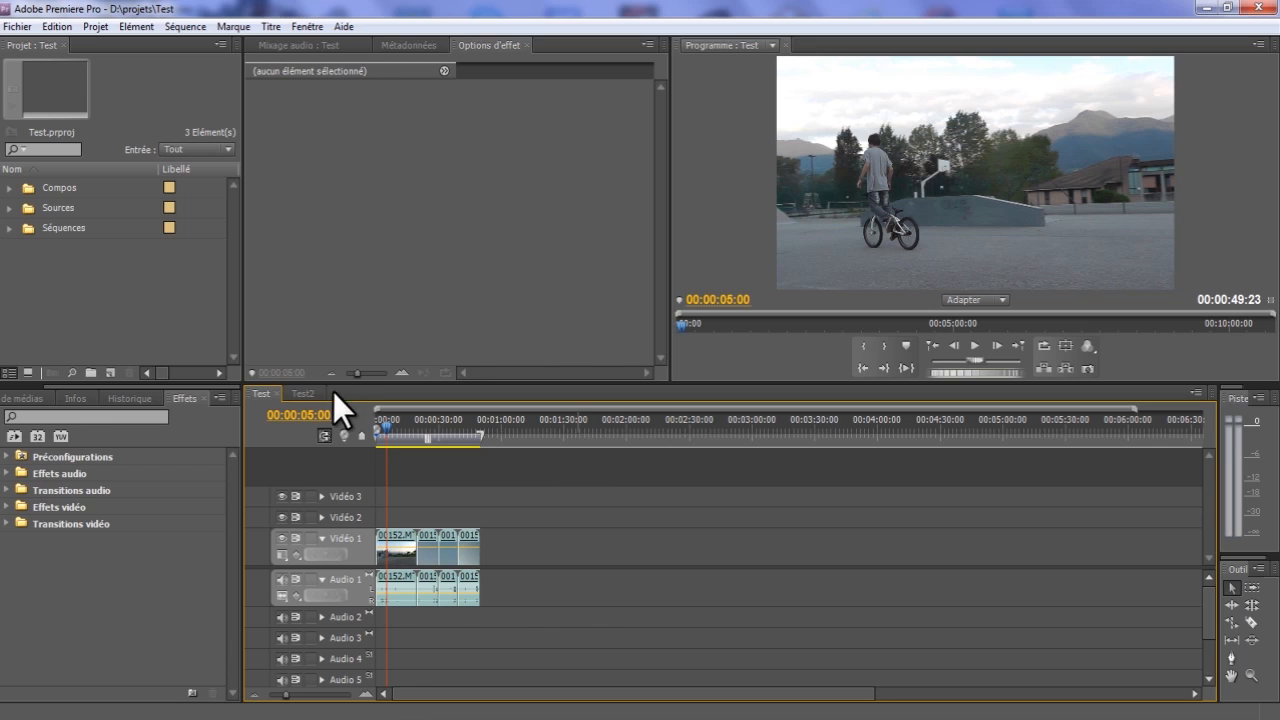
left_click(295, 396)
left_click(259, 395)
left_click(296, 396)
left_click(261, 396)
Mute the Audio 1 track and preview the Test sequence from 00:00:17:06.
left_click_drag(388, 424, 411, 447)
left_click(281, 579)
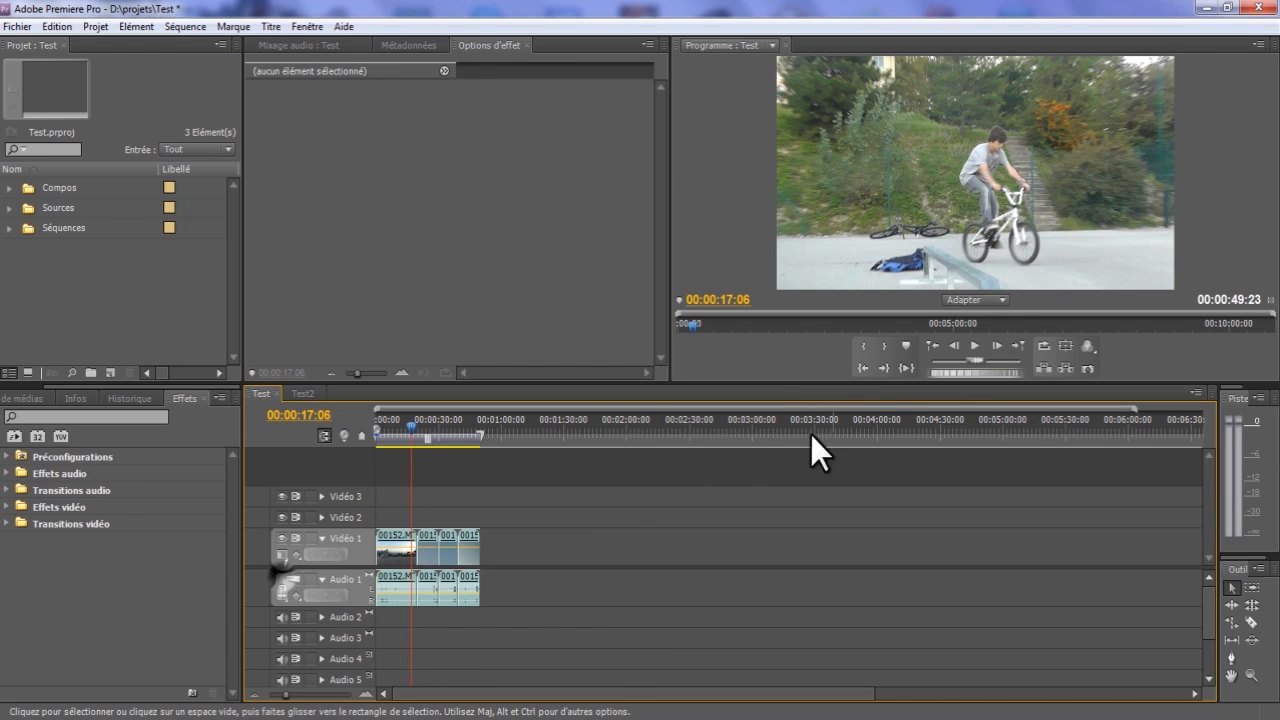
left_click(977, 343)
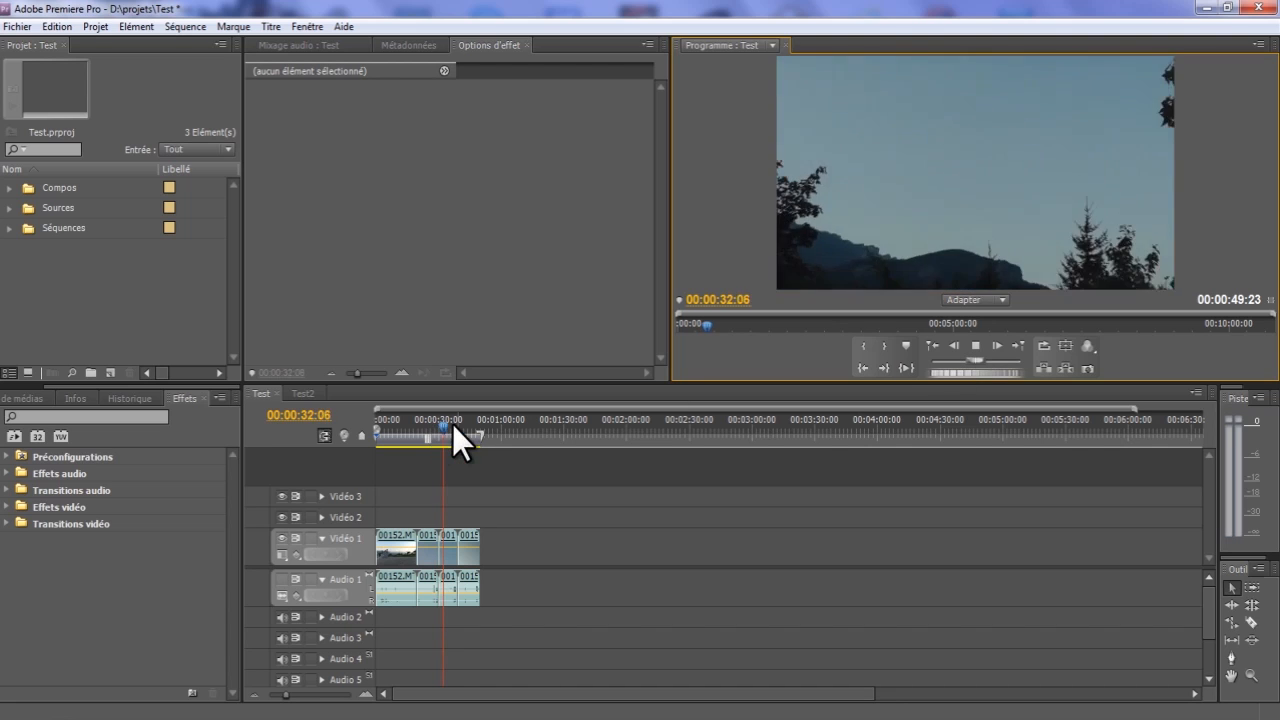
left_click(975, 346)
left_click_drag(458, 426, 394, 443)
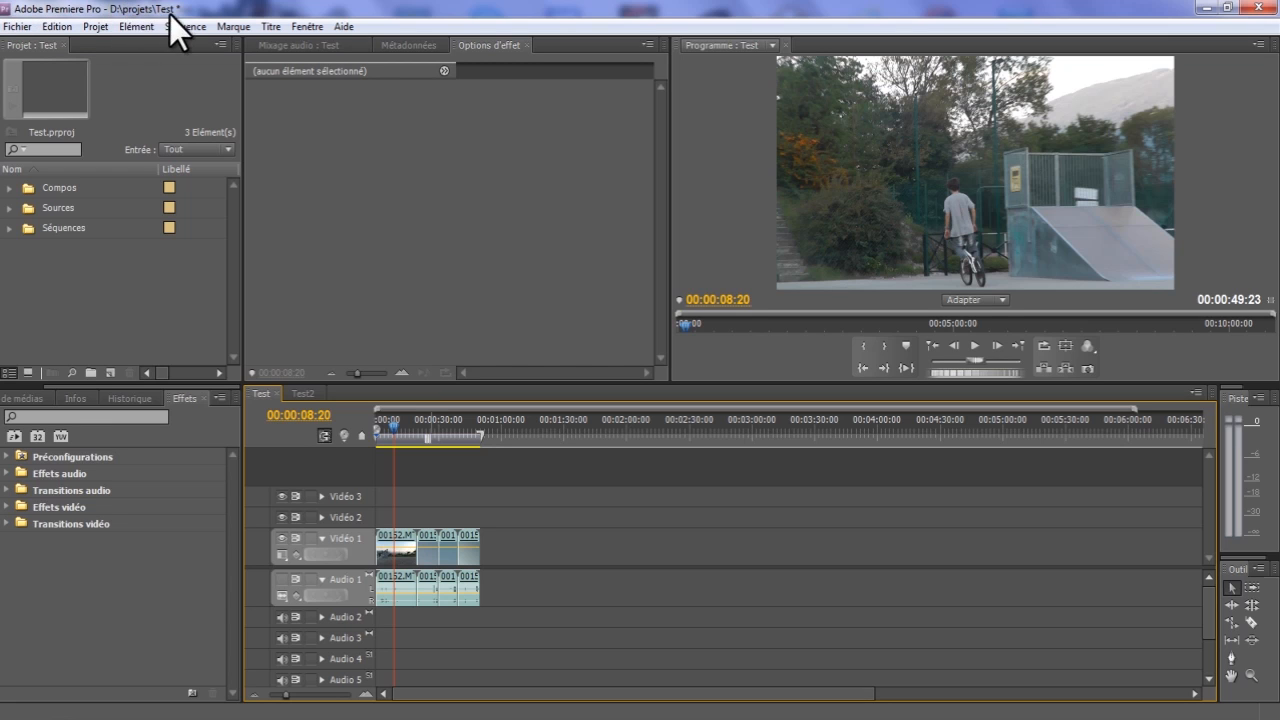
Check the file types offered for saving the Test project under another name, and leave without saving.
left_click(16, 26)
left_click(14, 27)
left_click(14, 27)
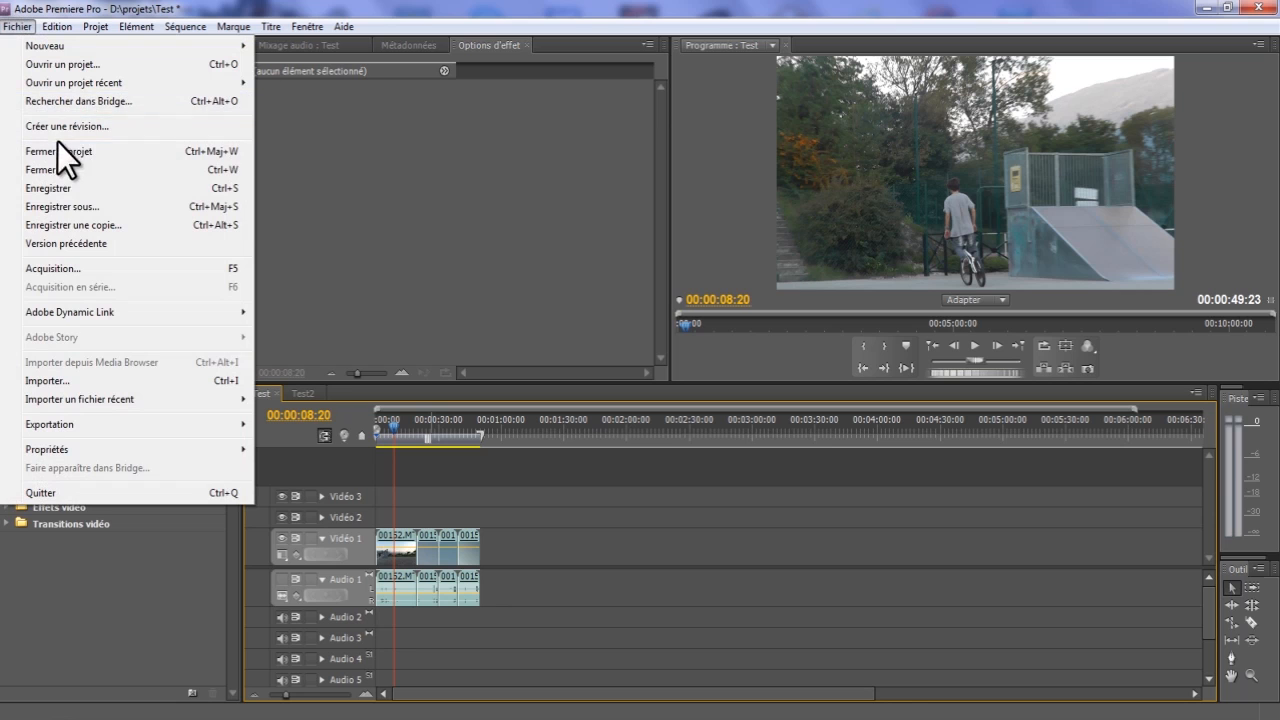
left_click(71, 207)
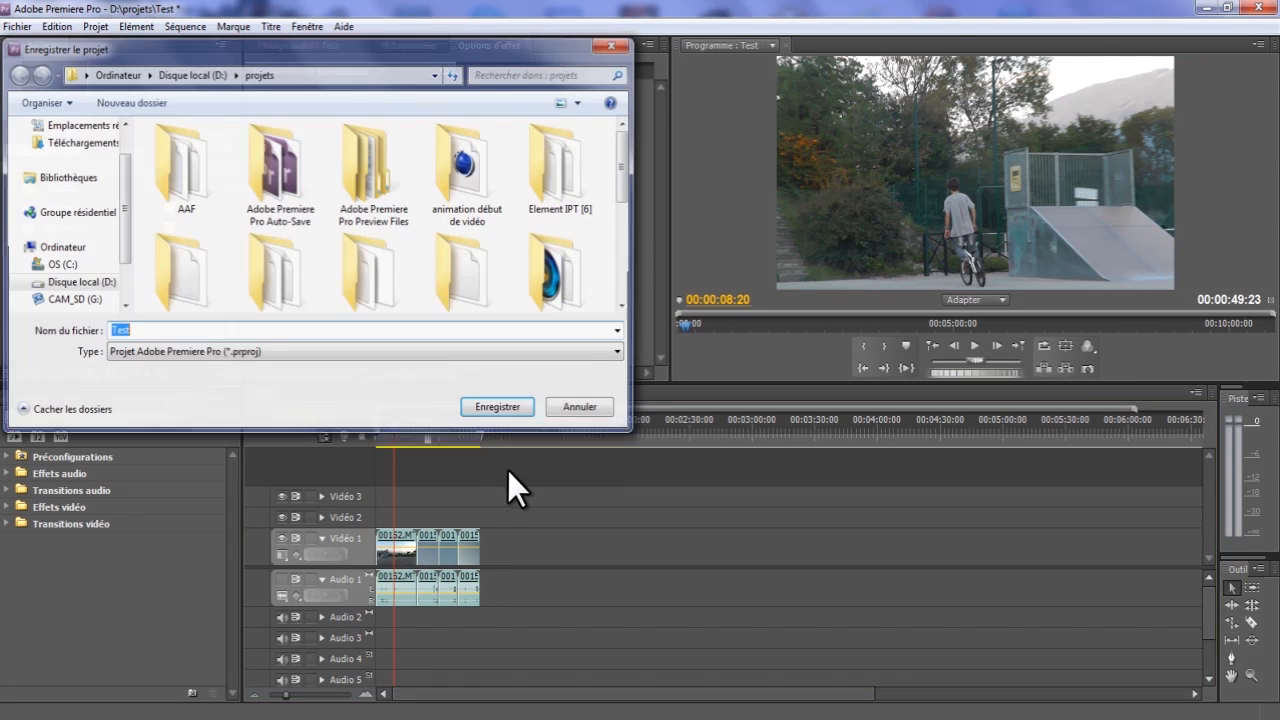
left_click(239, 353)
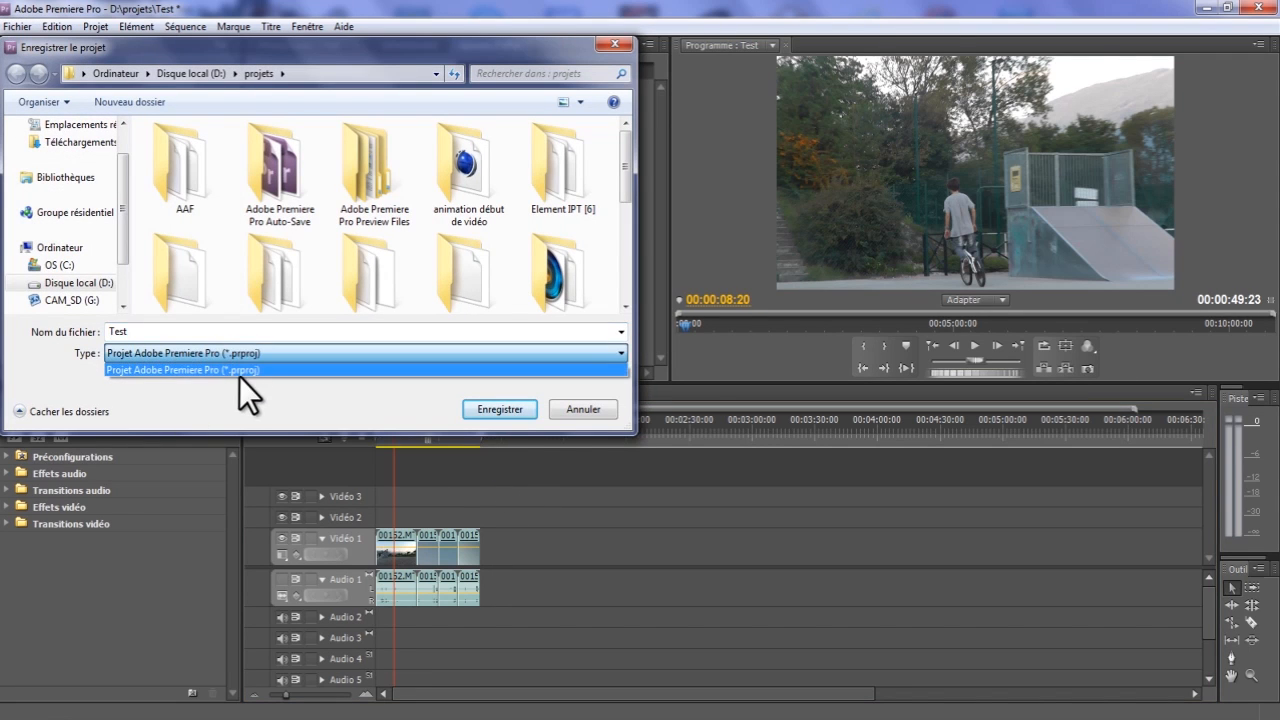
left_click(252, 371)
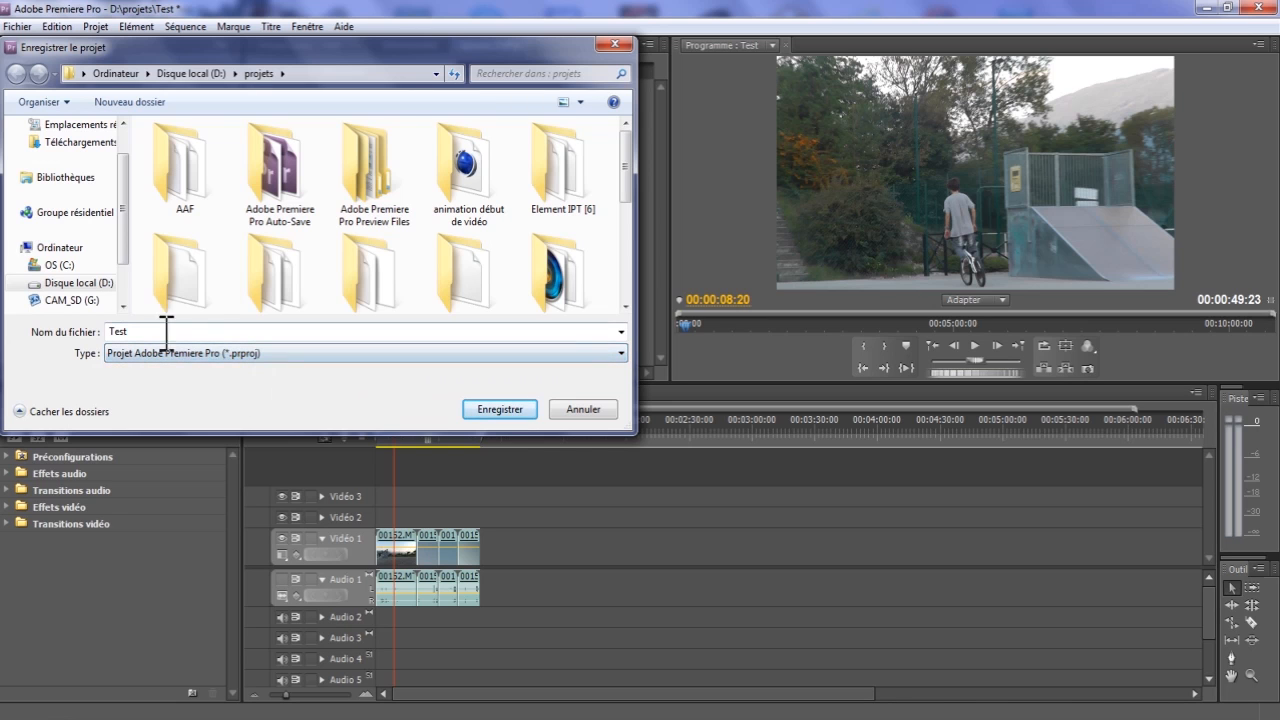
left_click(613, 414)
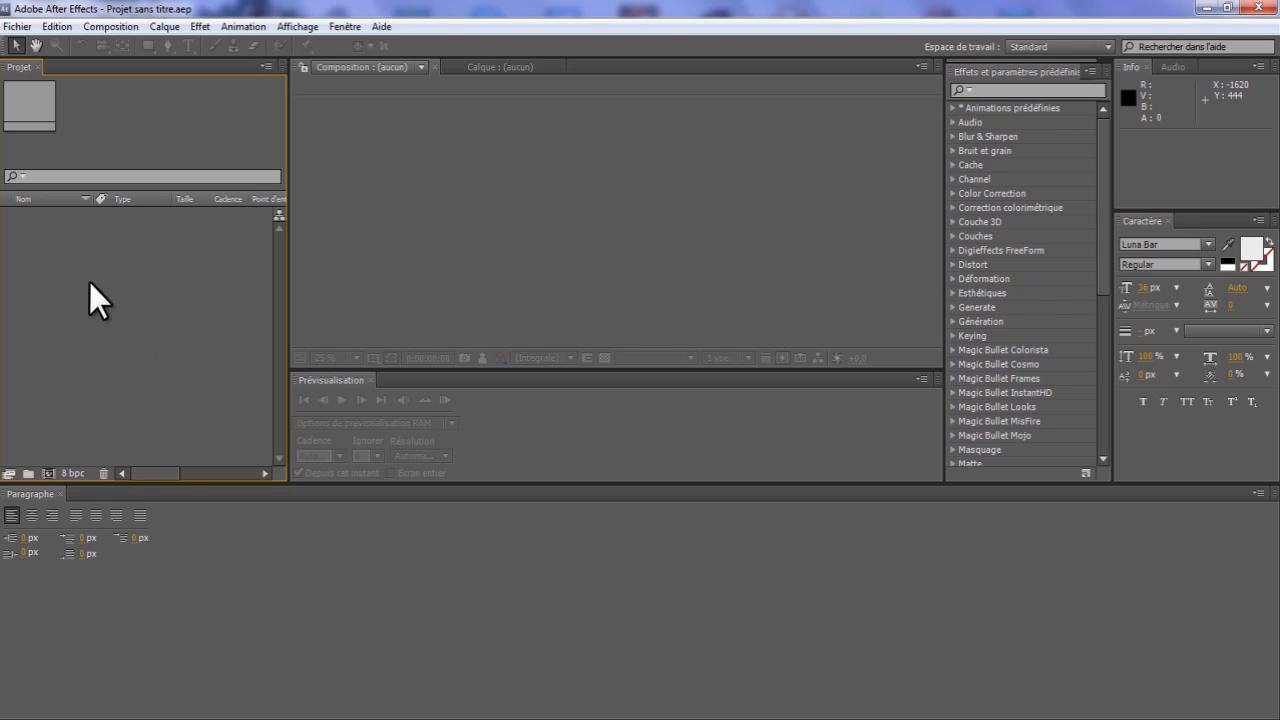
Switch to After Effects and start importing the Premiere Pro project Test from the projets folder.
left_click(17, 26)
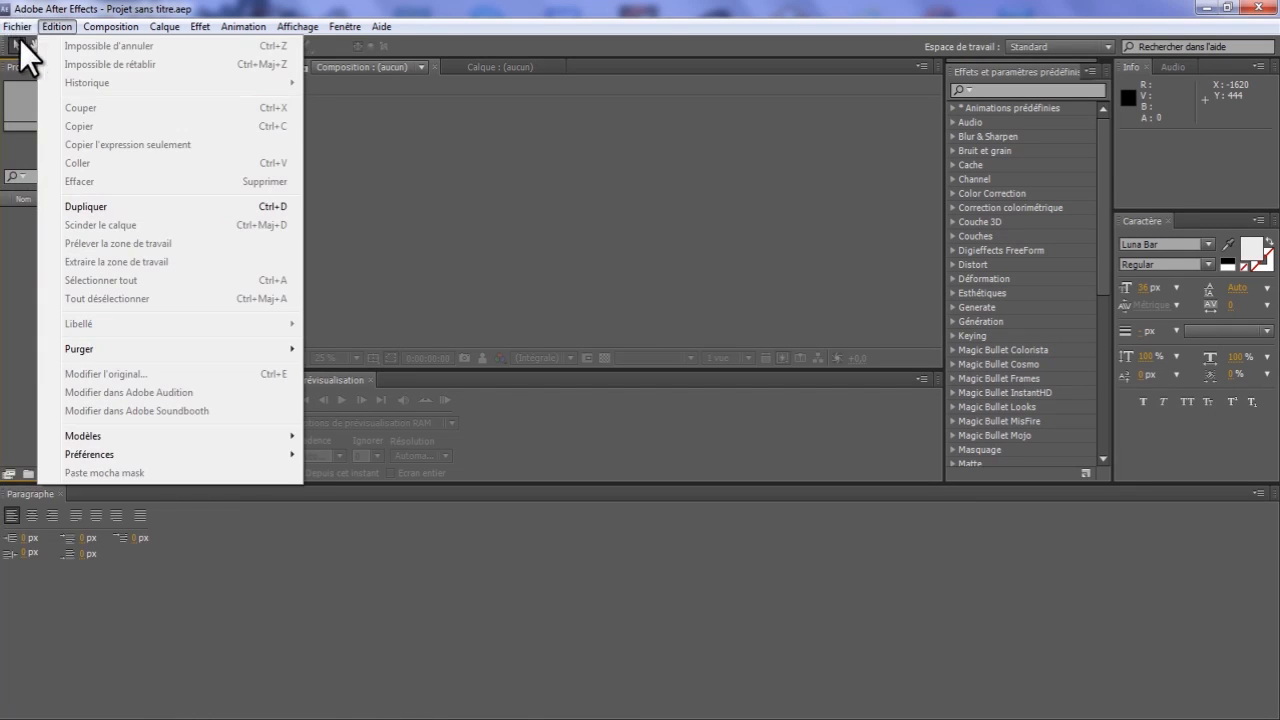
left_click(522, 201)
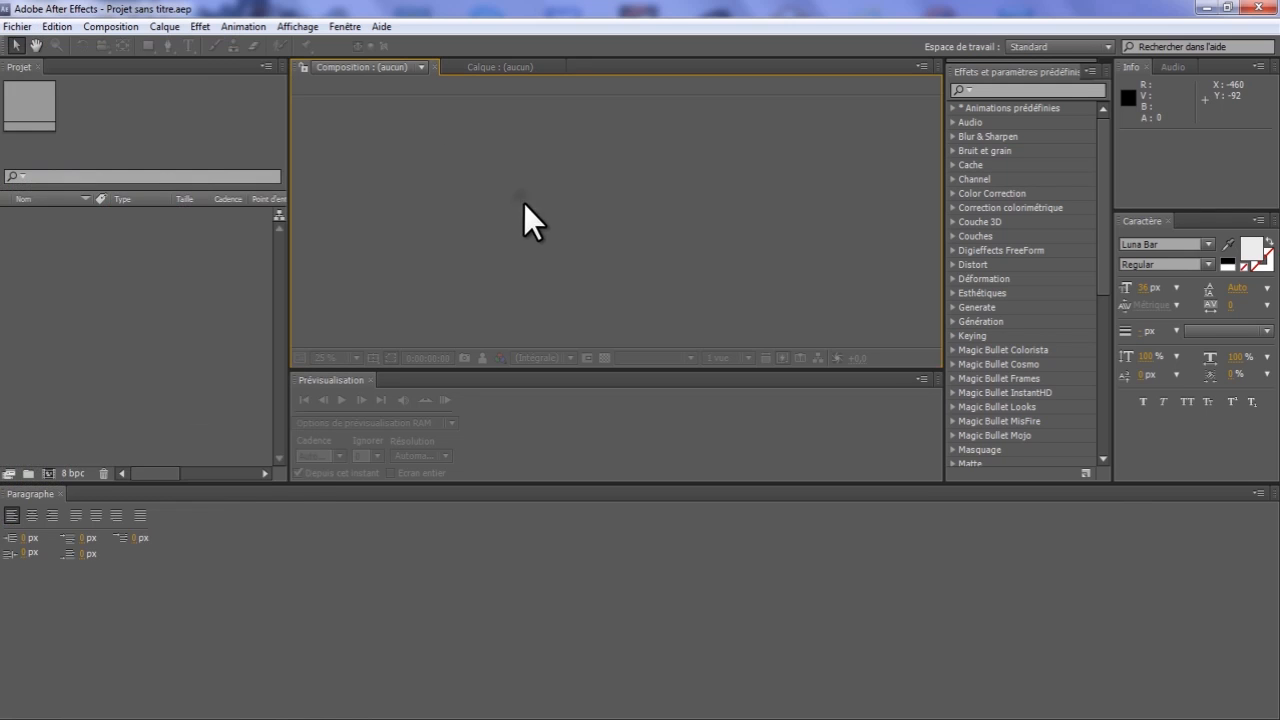
double_click(136, 346)
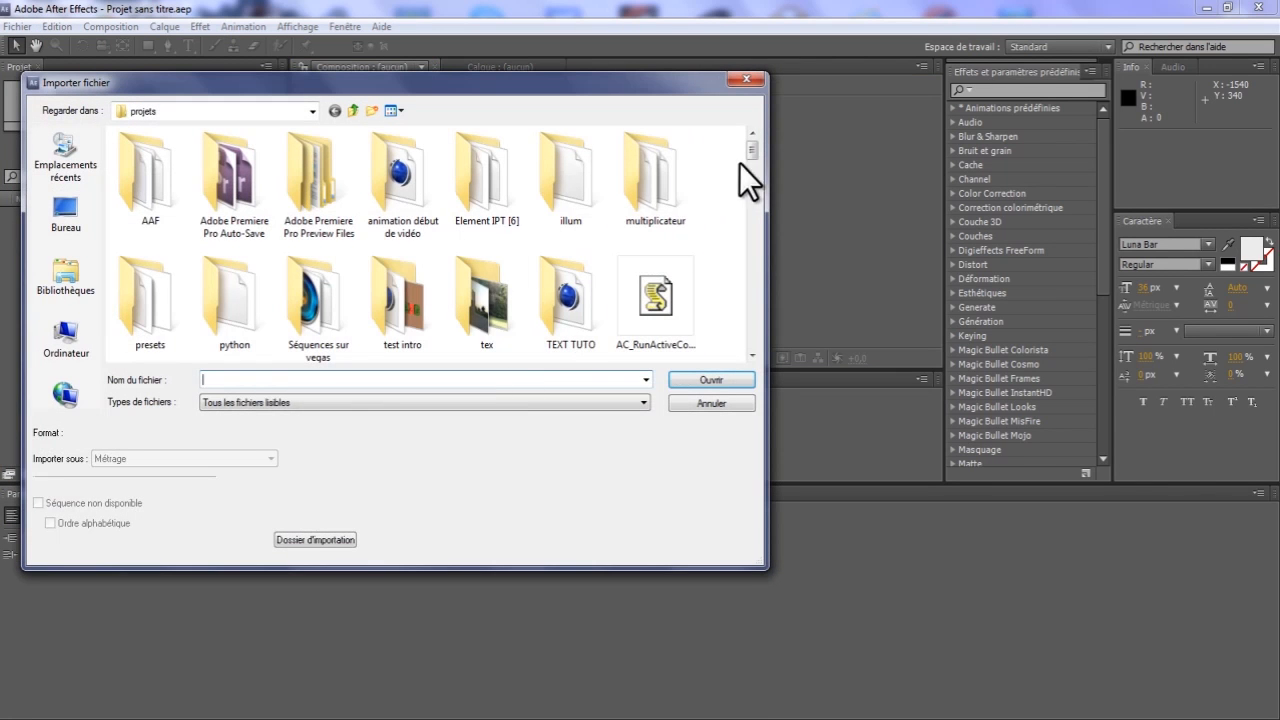
left_click_drag(752, 154, 740, 332)
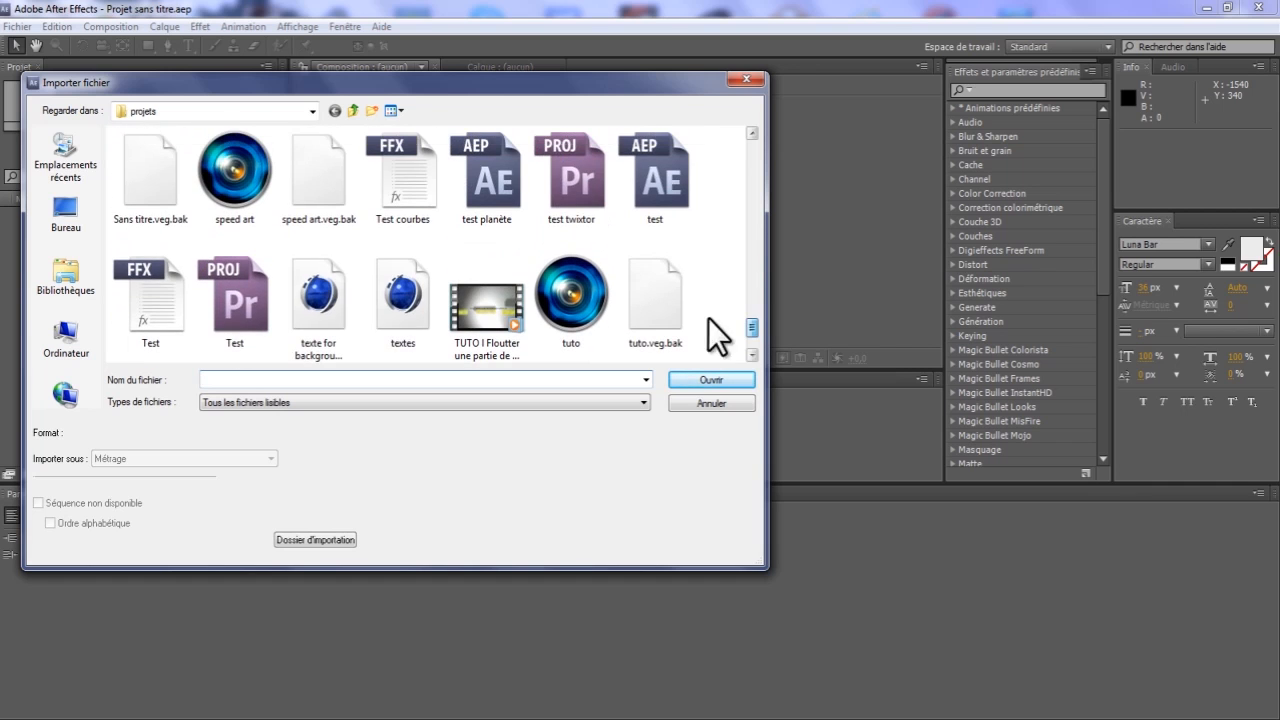
double_click(235, 311)
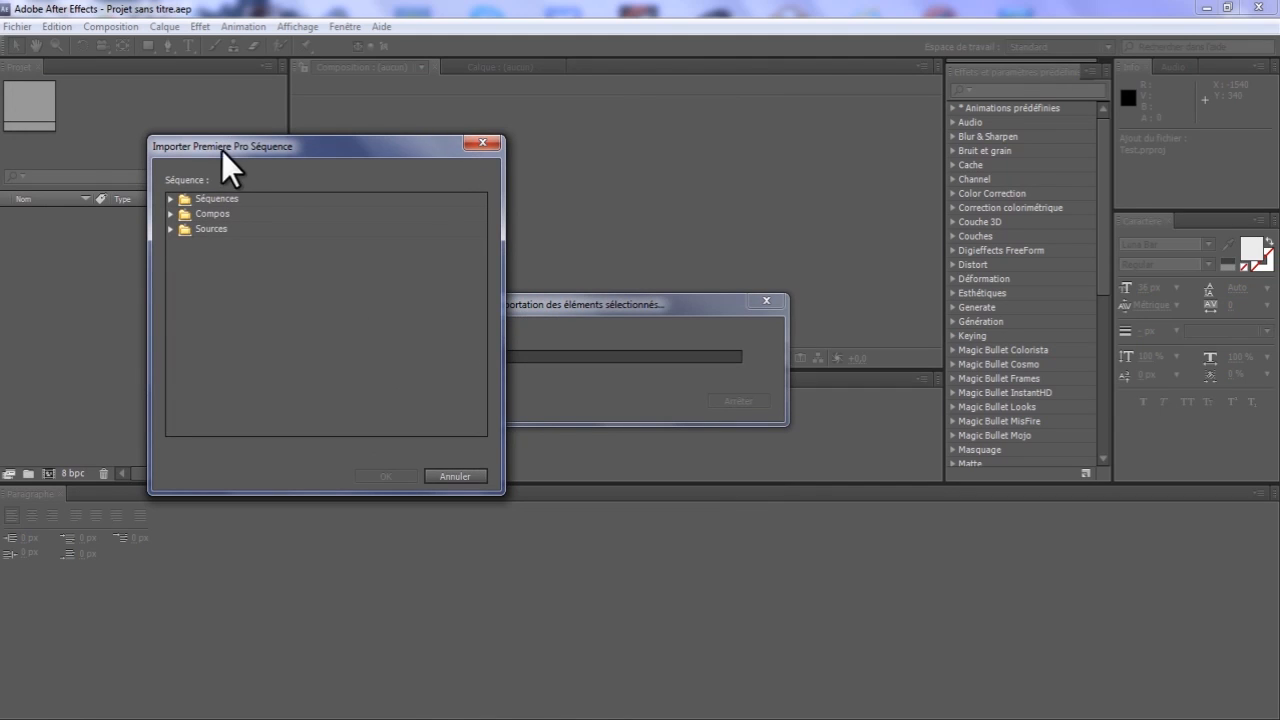
left_click_drag(229, 146, 196, 131)
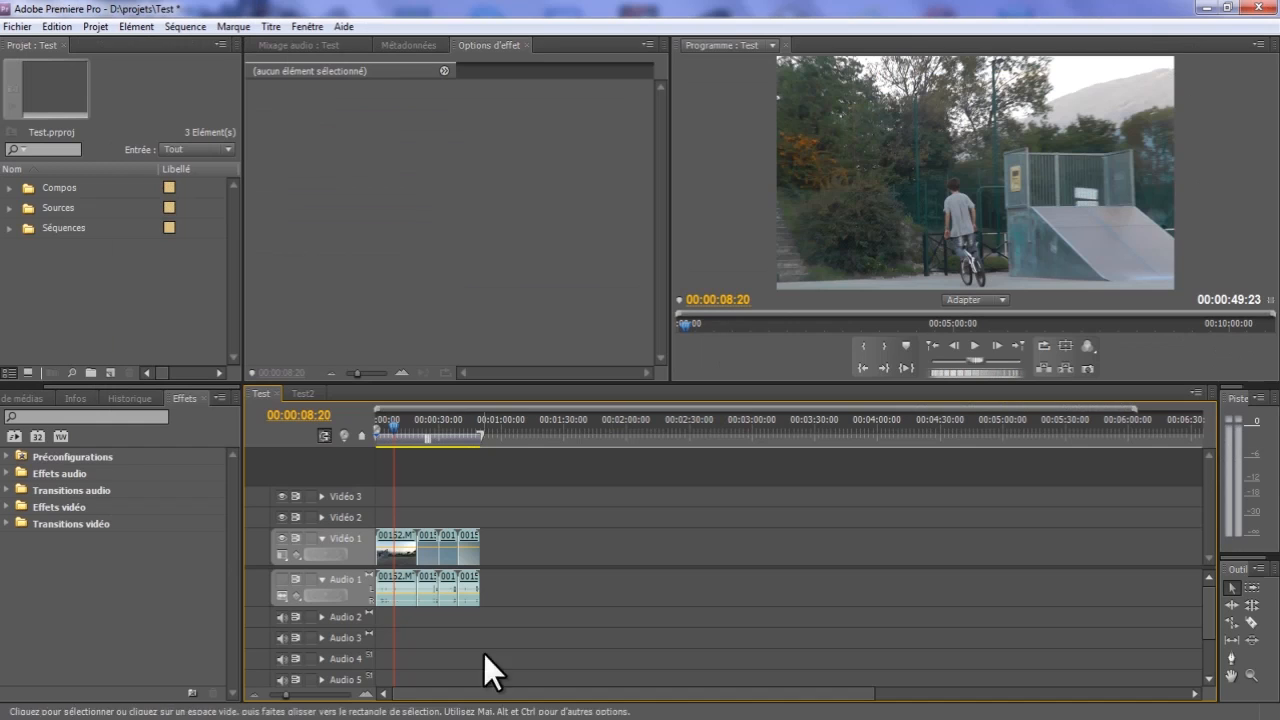
Switch to Premiere Pro and examine the contents of the Séquences, Sources and Compos bins.
left_click(30, 200)
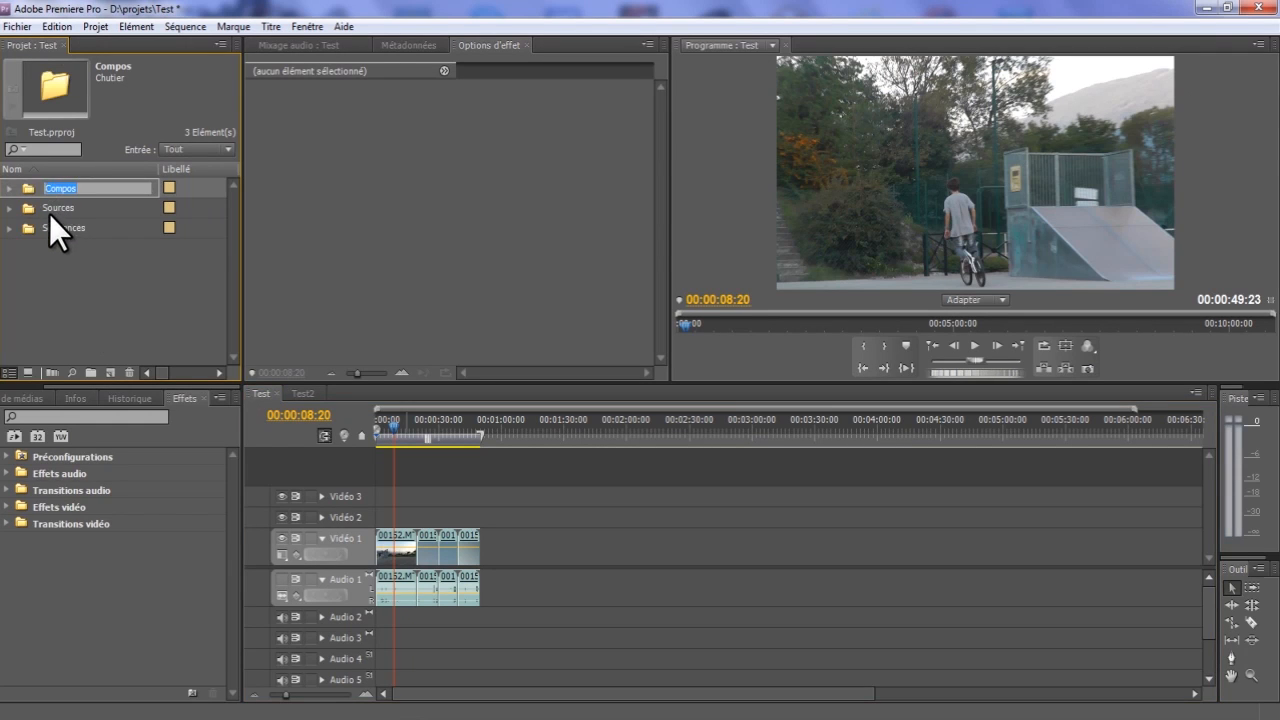
left_click(25, 230)
left_click(8, 229)
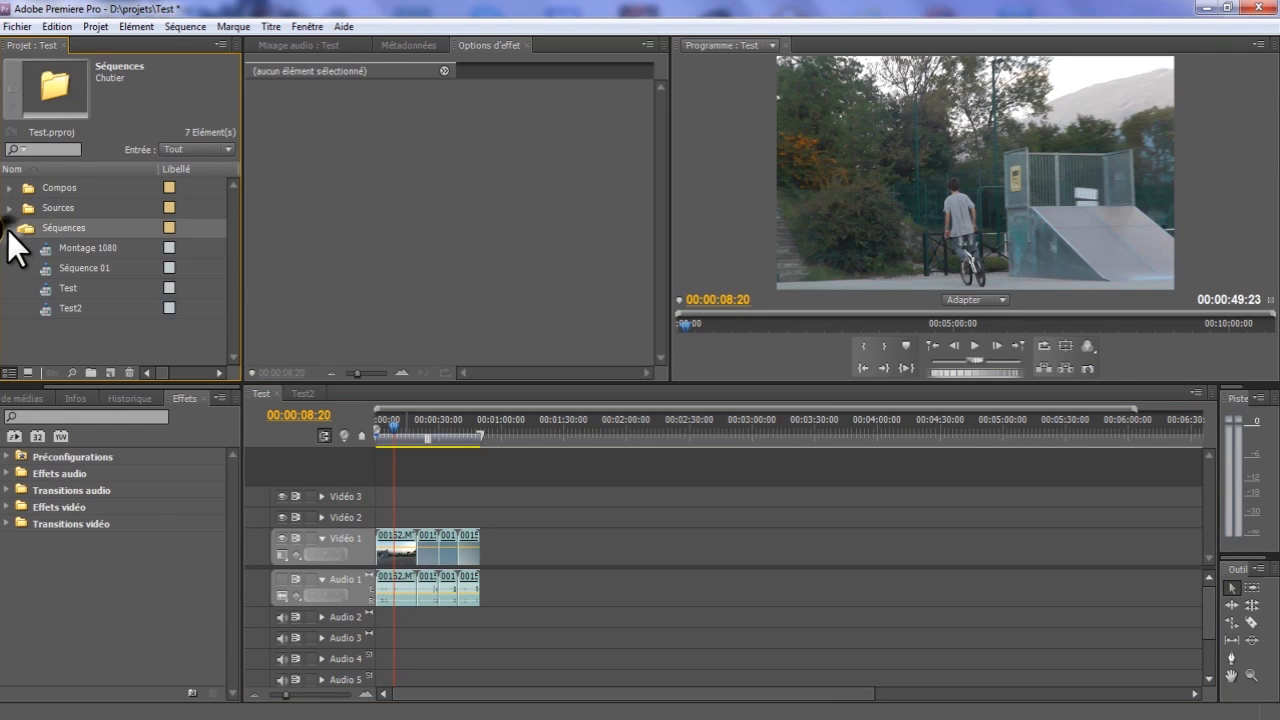
left_click(8, 229)
left_click(9, 209)
left_click(9, 209)
left_click(9, 189)
left_click(9, 189)
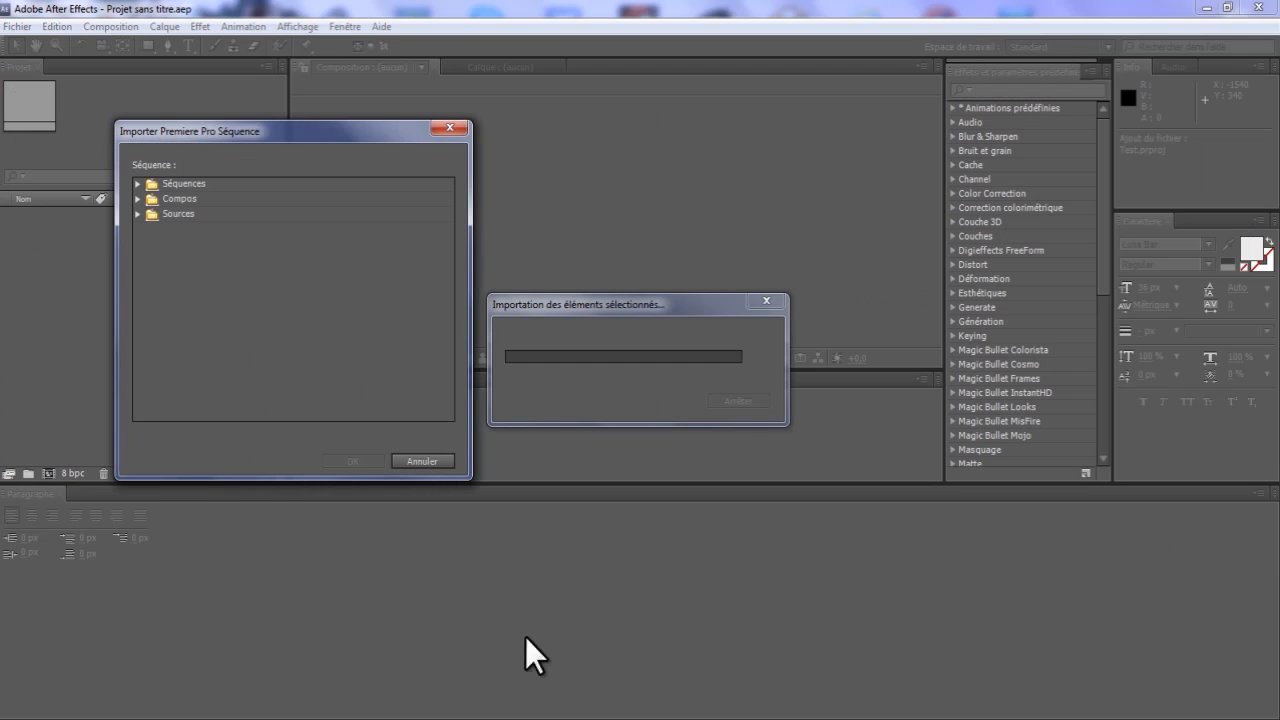
Import the Test sequence from the project's Séquences folder into After Effects.
left_click(137, 186)
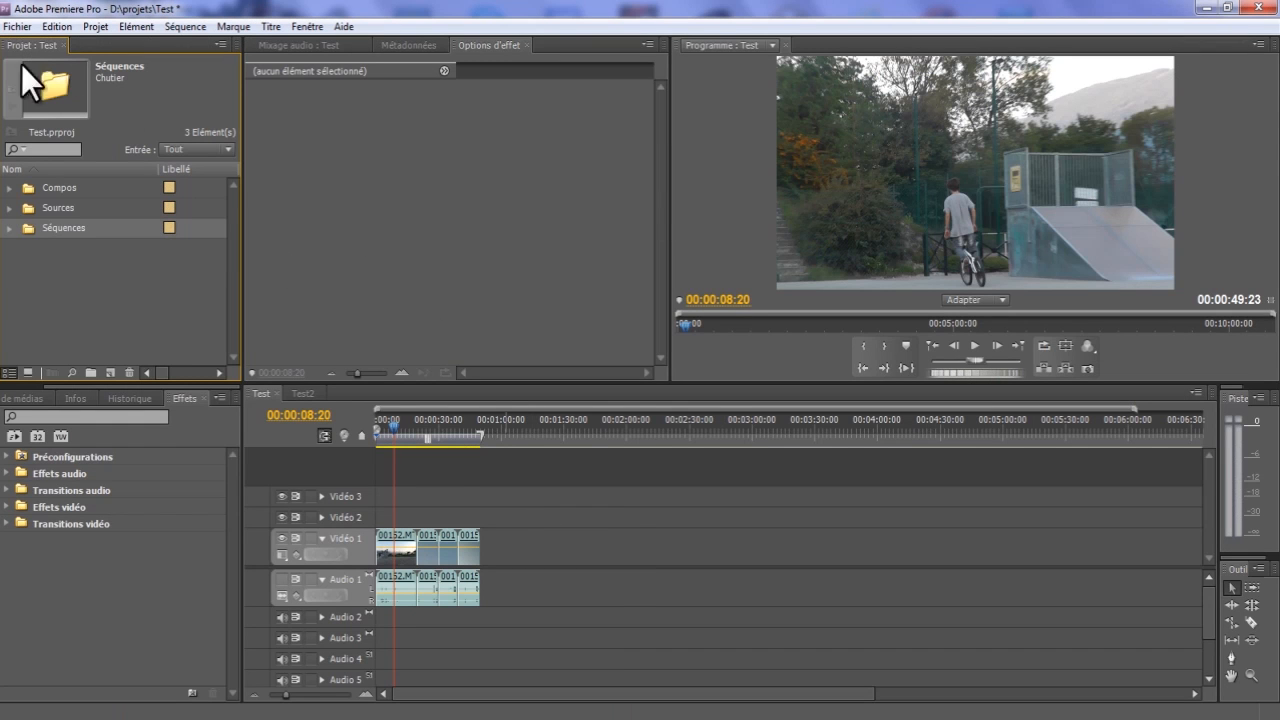
left_click(258, 396)
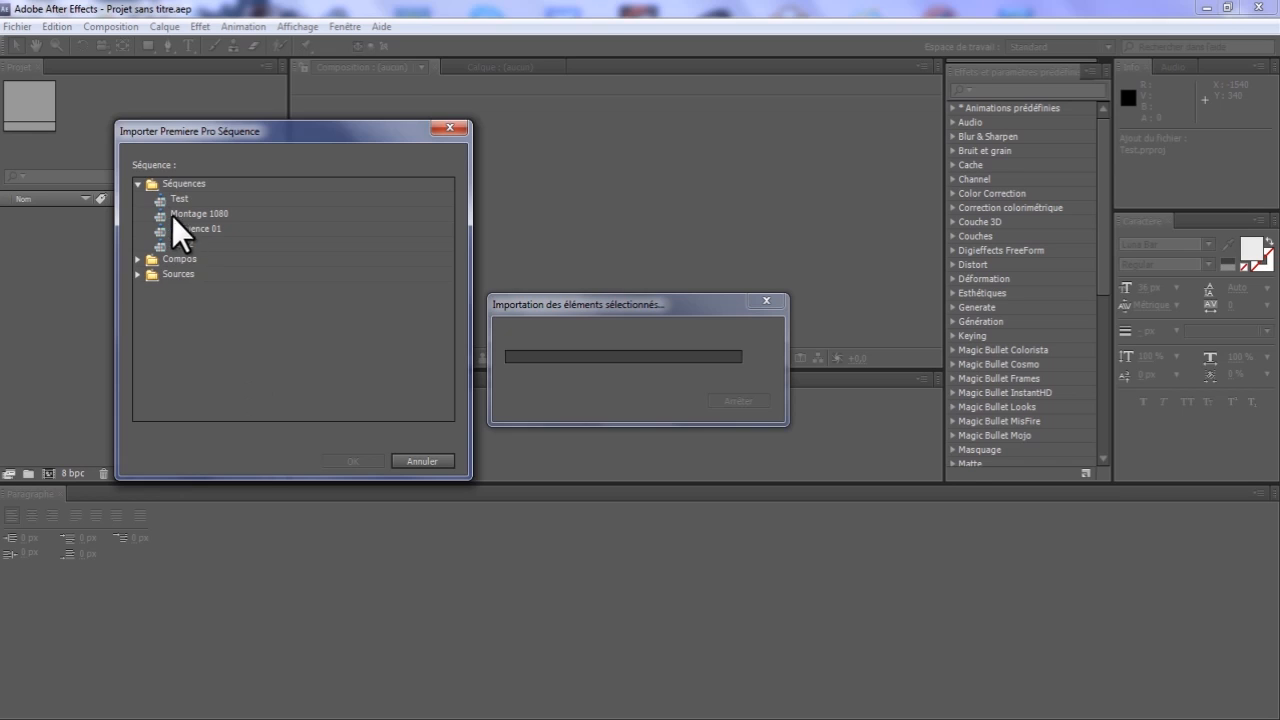
double_click(159, 202)
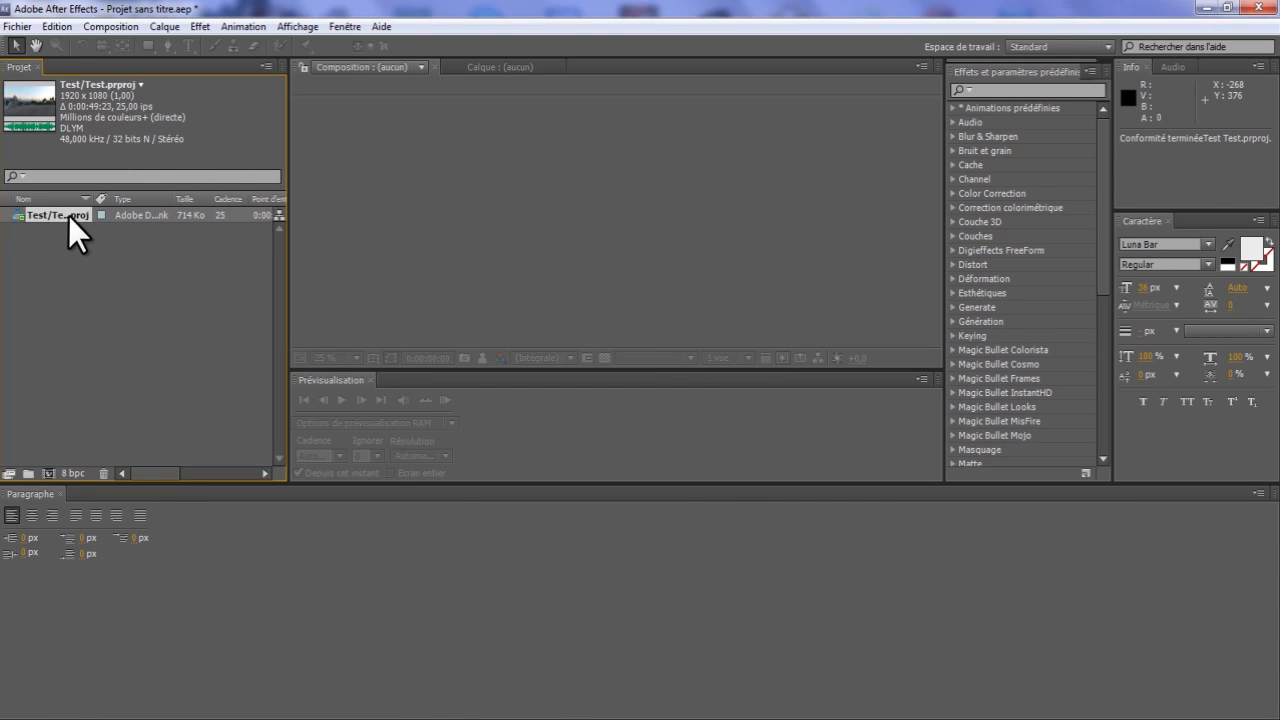
Create a project folder named Séquences and move the imported Test sequence into it.
left_click(28, 473)
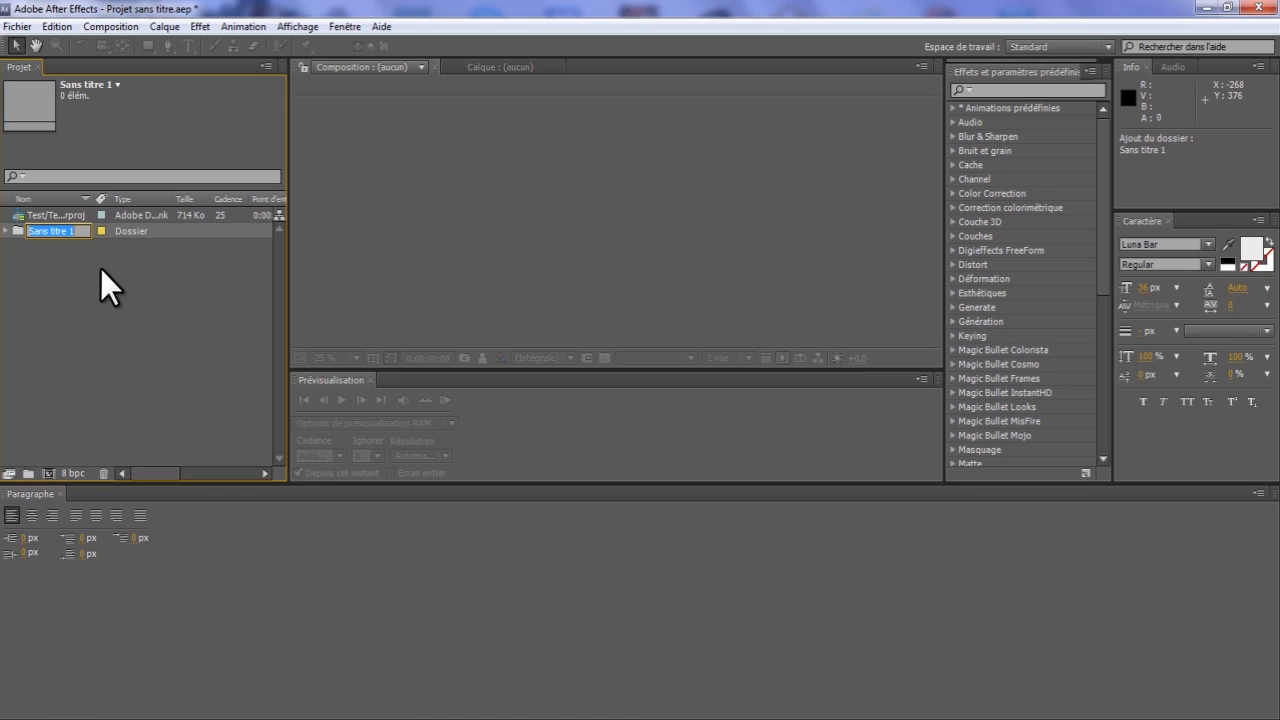
type("Séquences")
key("Return")
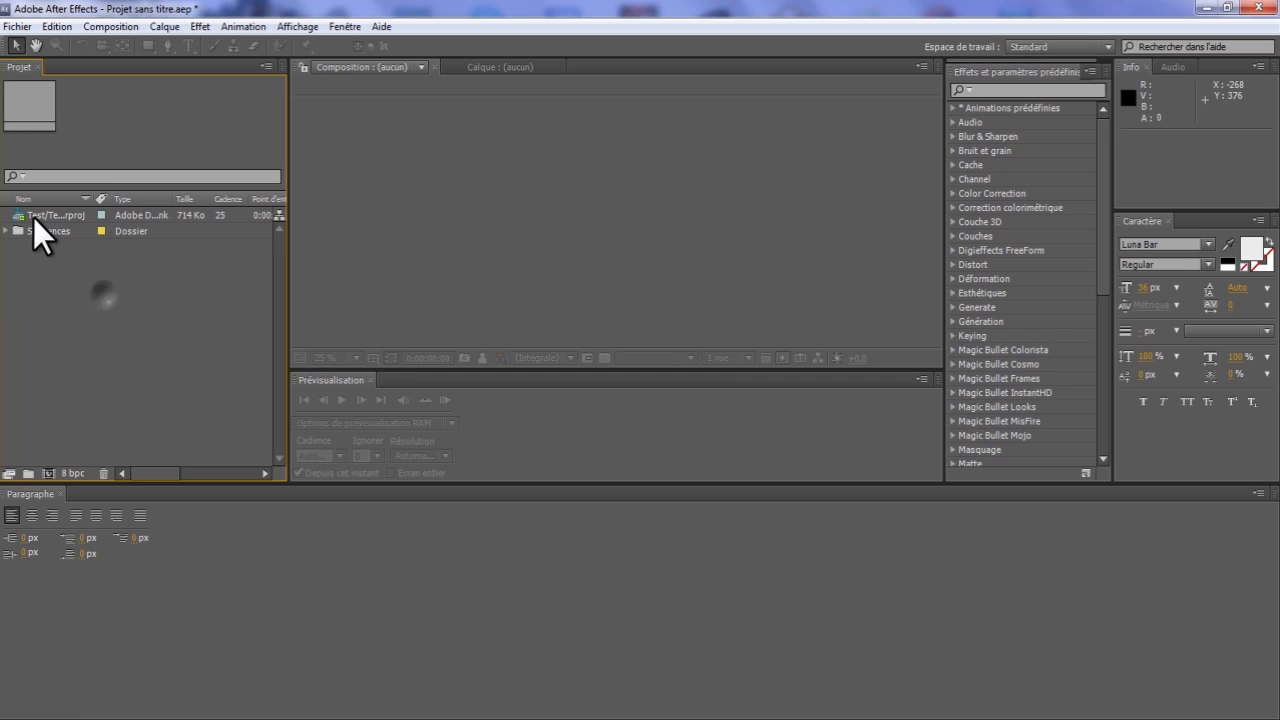
mouse_move(17, 219)
left_mouse_down()
mouse_move(32, 221)
mouse_move(16, 235)
left_mouse_up()
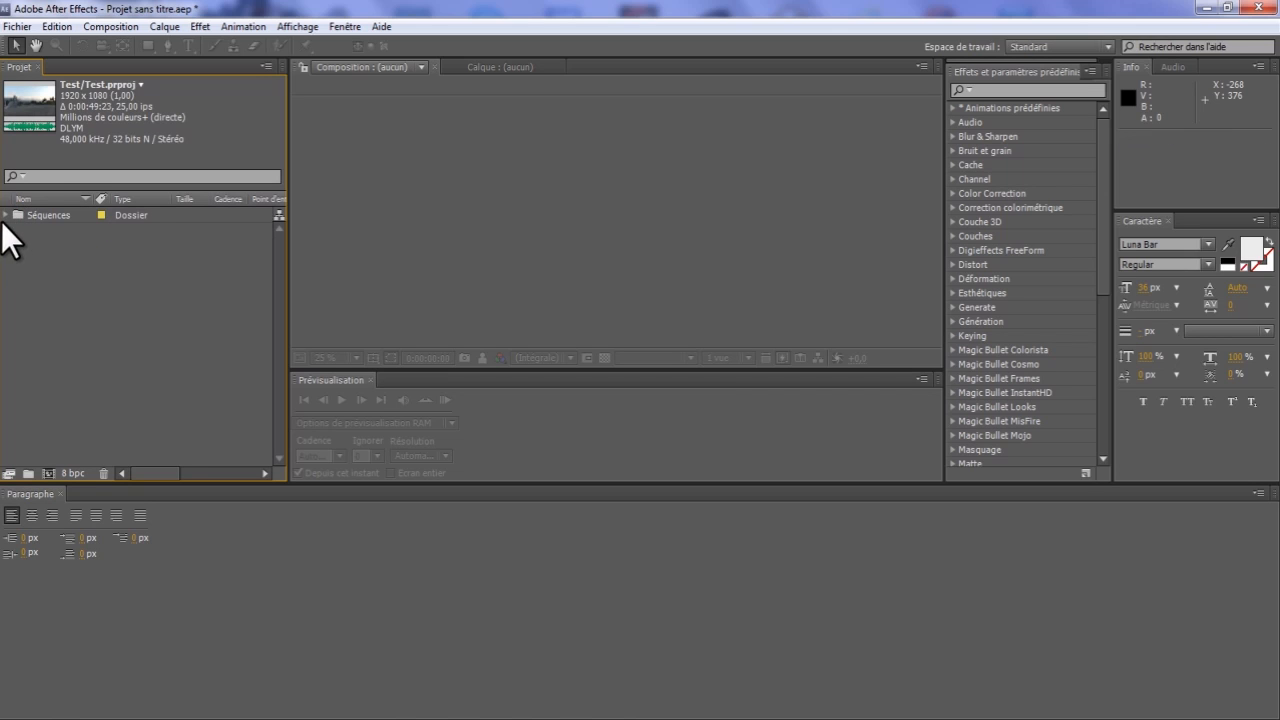
left_click(6, 214)
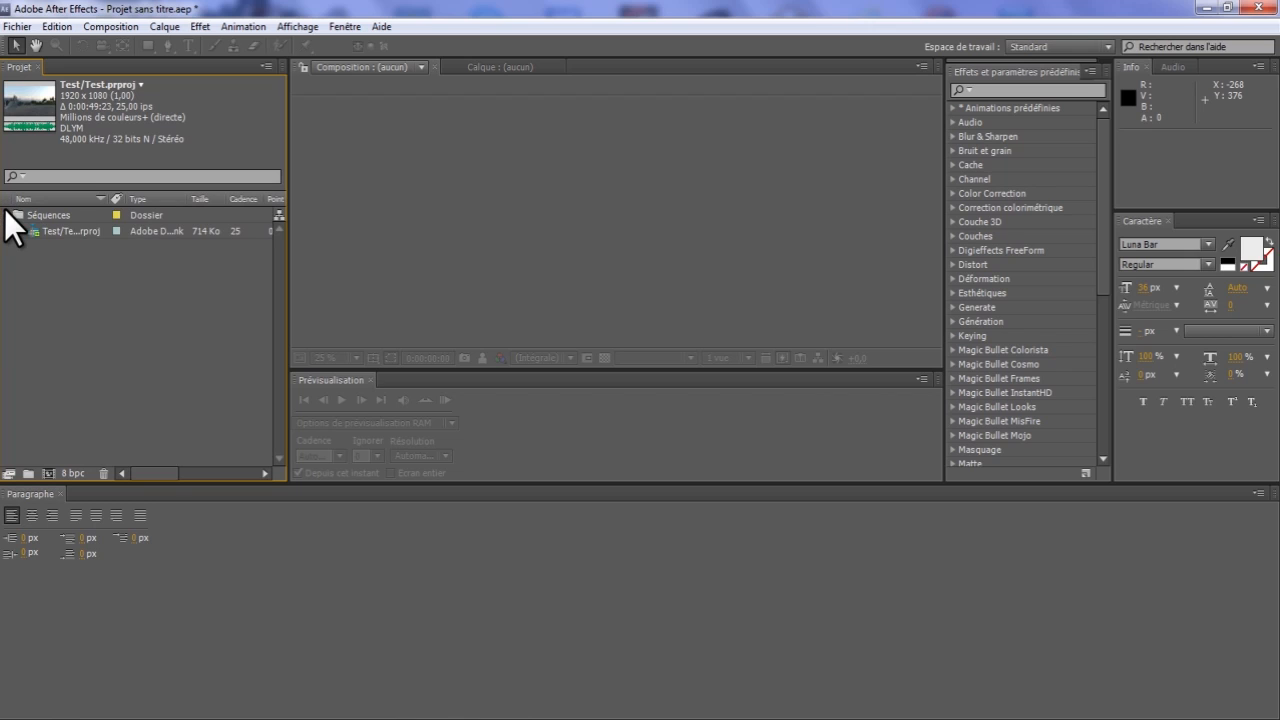
Create a composition from the imported Test sequence and place it in a new folder named Compo.
left_click_drag(35, 232, 45, 471)
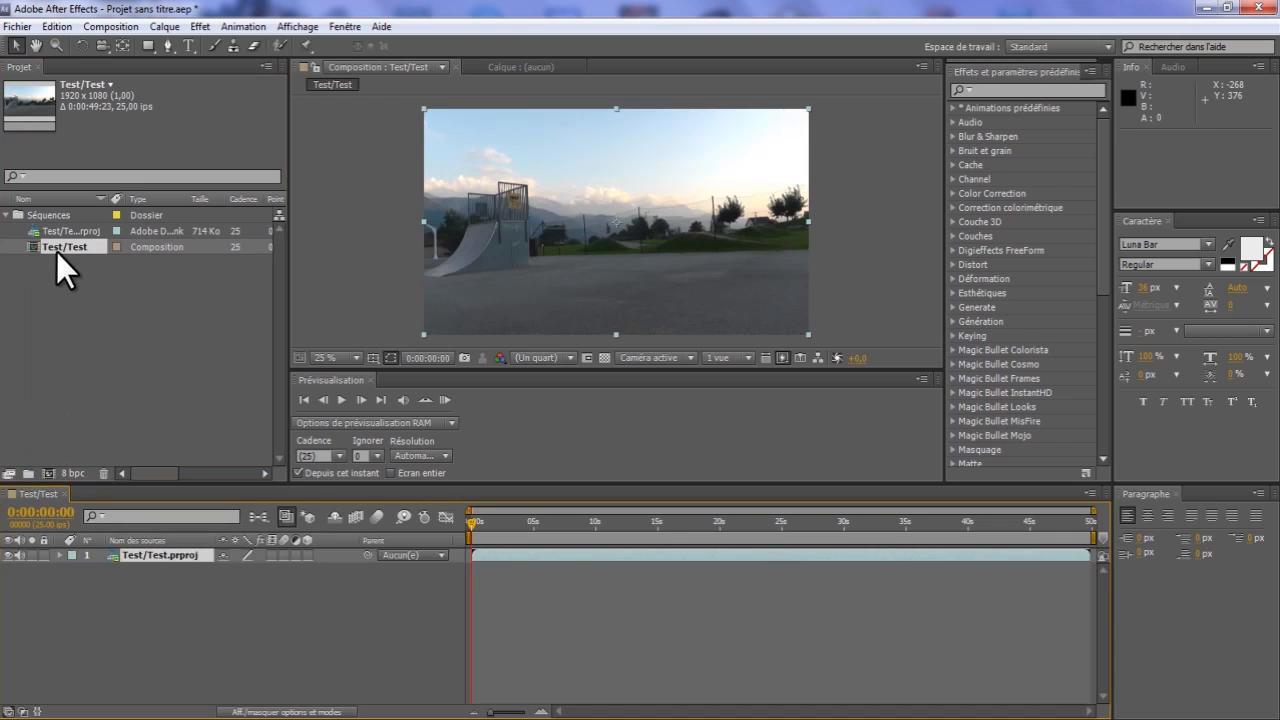
left_click(28, 474)
type("Compo")
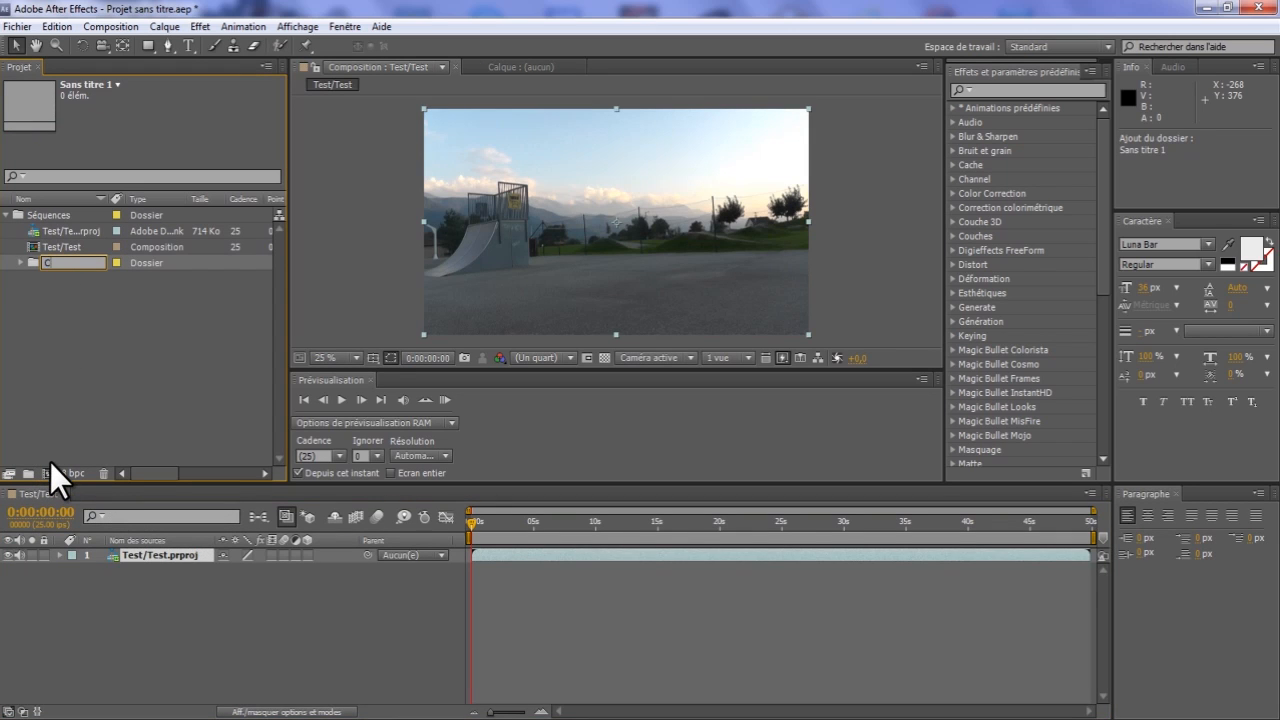
left_click(15, 343)
left_click_drag(43, 248, 35, 264)
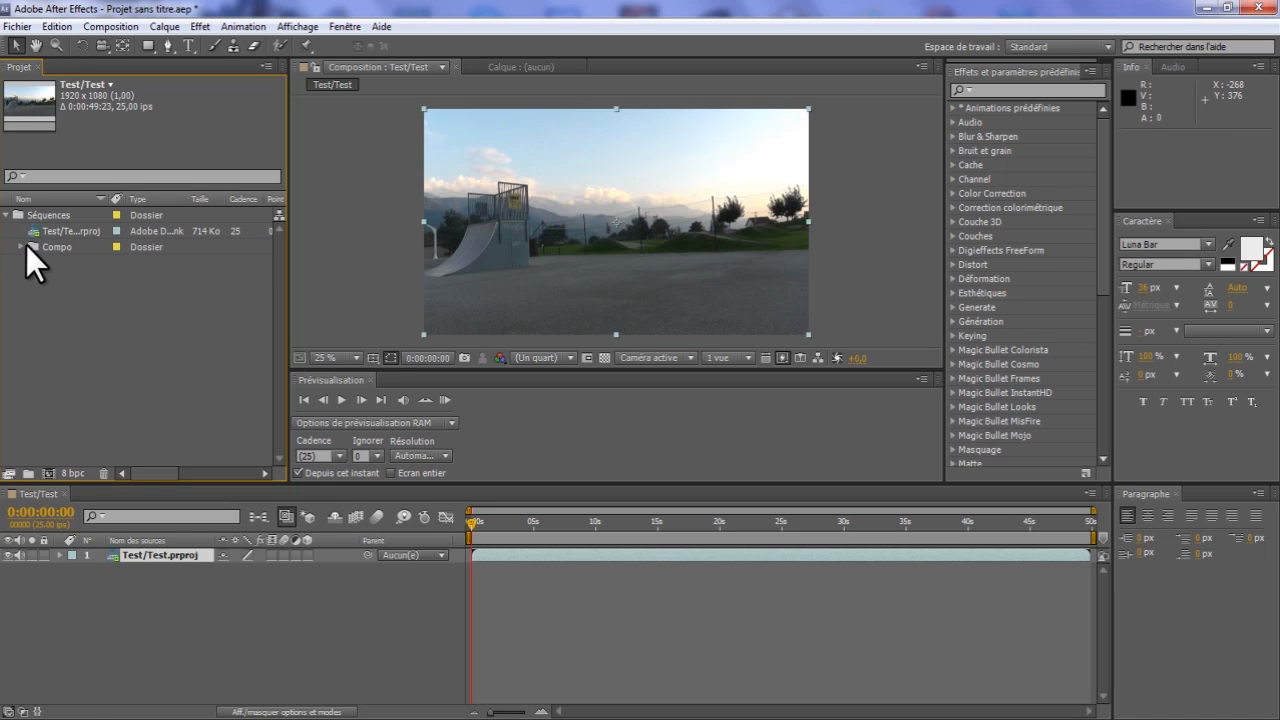
Move the Compo folder out of Séquences to the project's top level and expand it.
left_click(26, 245)
left_click(5, 215)
left_click(6, 231)
left_click(26, 262)
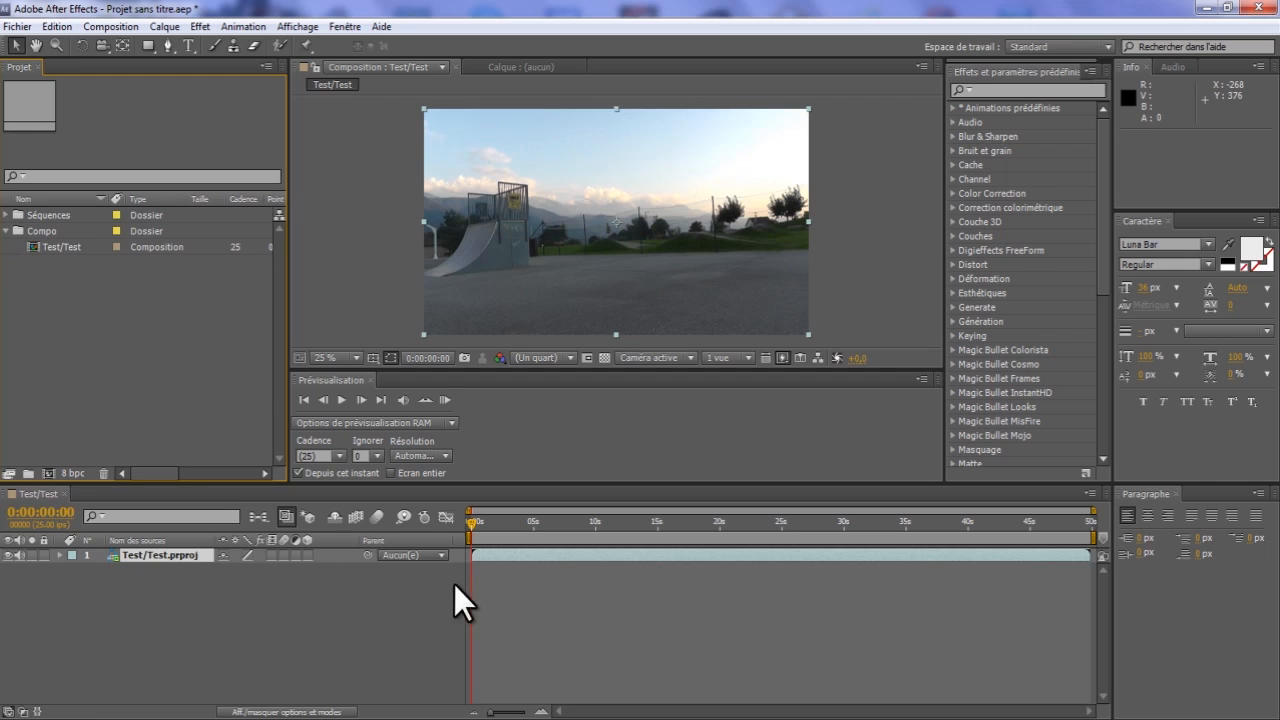
left_click(127, 555)
left_click(472, 522)
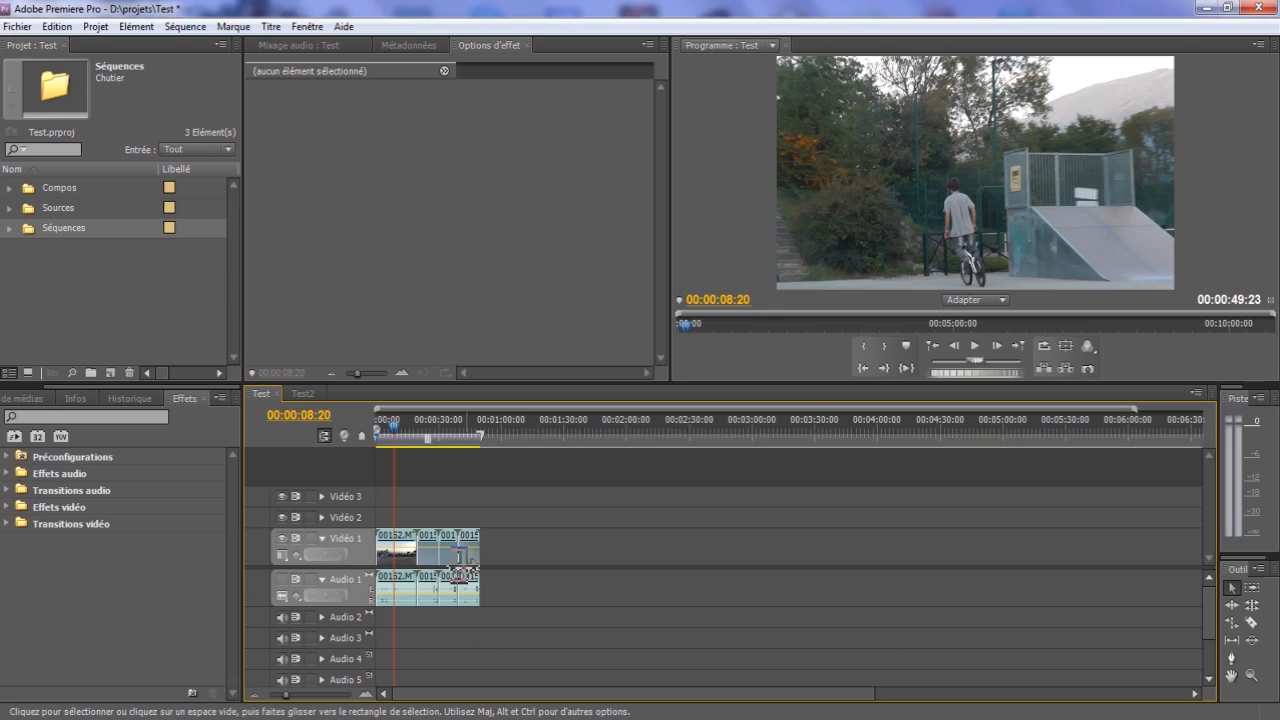
left_click(399, 424)
left_click_drag(549, 531, 560, 620)
left_click_drag(532, 502, 649, 670)
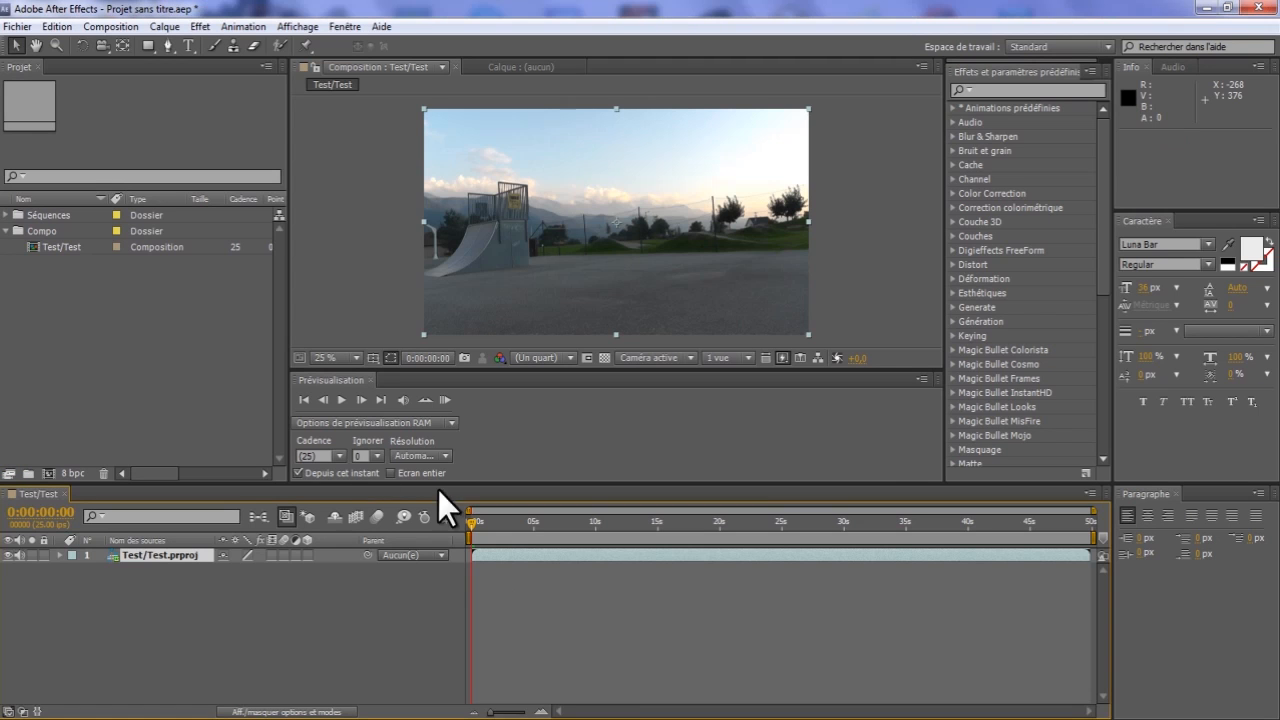
Render a RAM preview of the Test/Test composition and play it back.
left_click(442, 400)
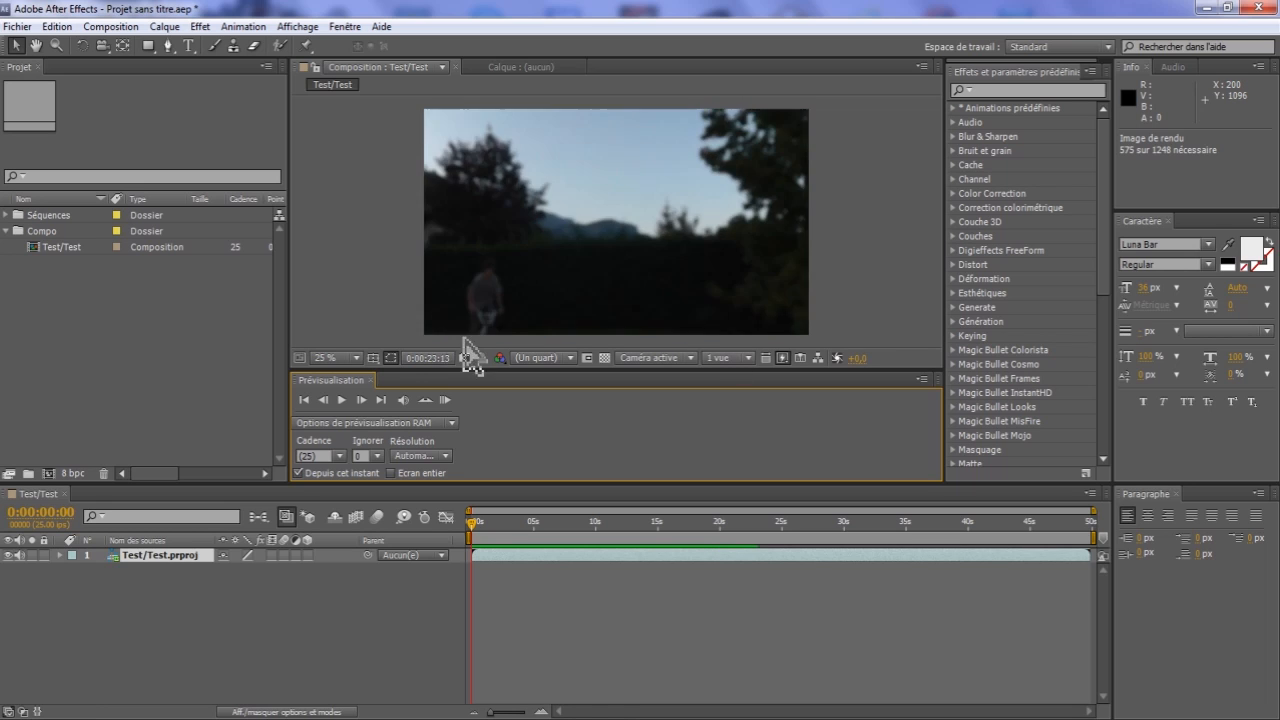
left_click(341, 400)
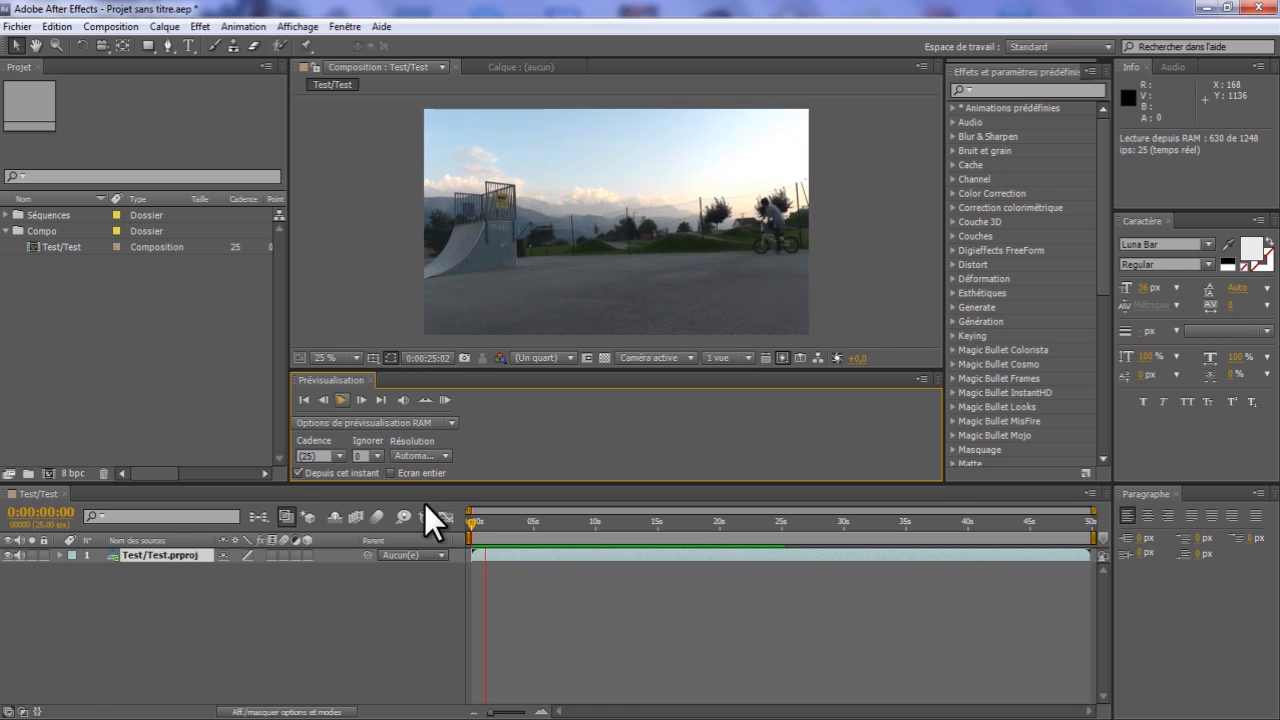
left_click(338, 400)
Browse the effects and presets list, including the NewBlue effect categories, to examine which effects are available.
scroll(1099, 289, "down", 7)
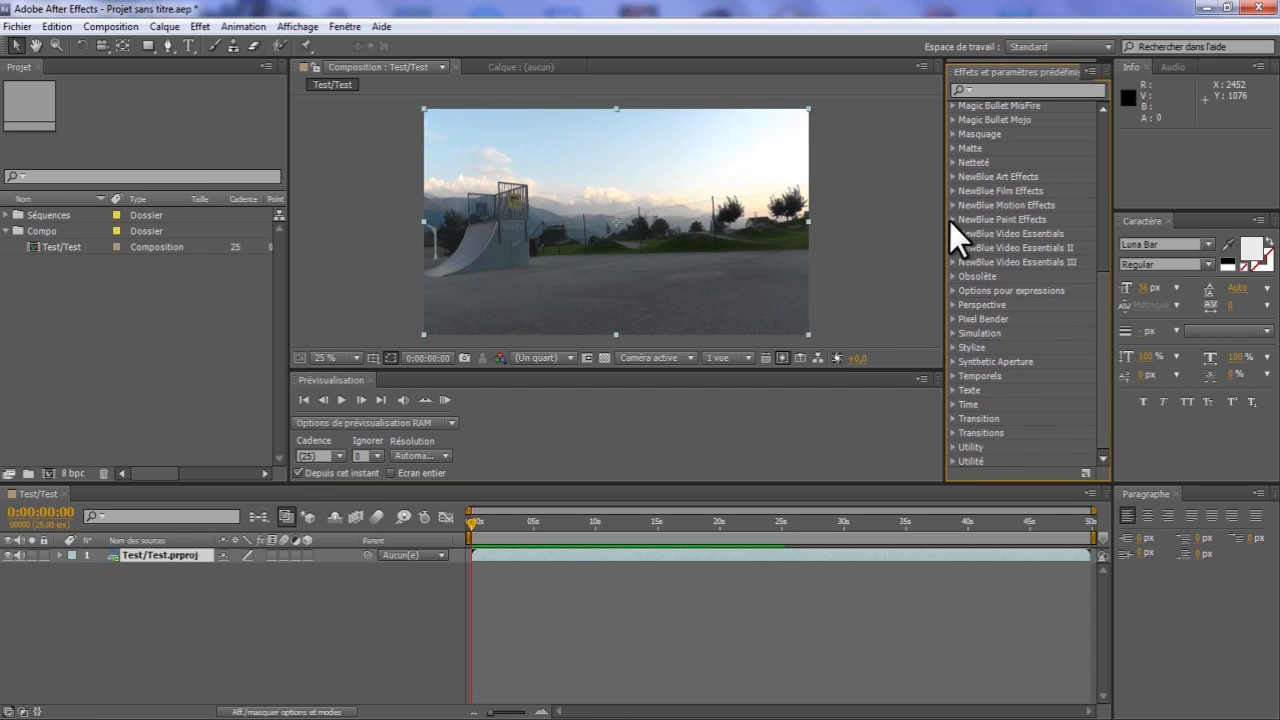
left_click(952, 219)
left_click(952, 219)
left_click(952, 219)
left_click(952, 219)
mouse_move(1106, 306)
left_mouse_down()
mouse_move(1095, 148)
mouse_move(1085, 328)
left_mouse_up()
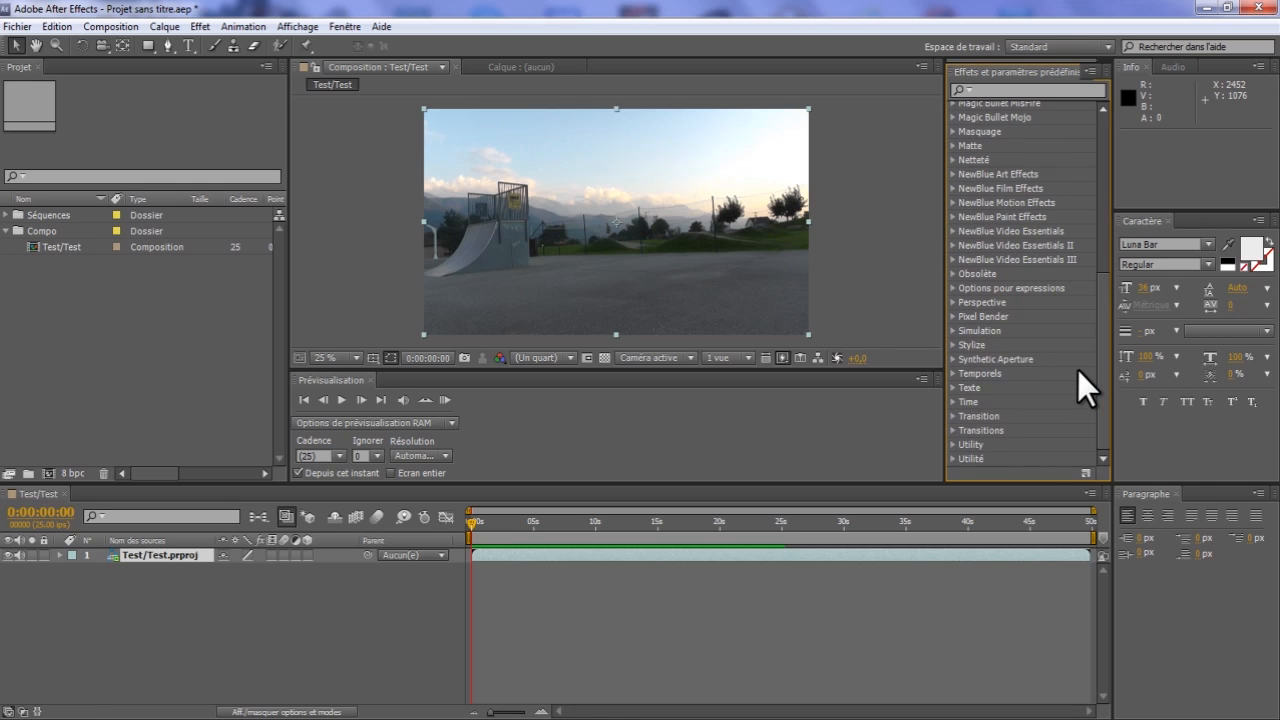
scroll(1066, 340, "up", 4)
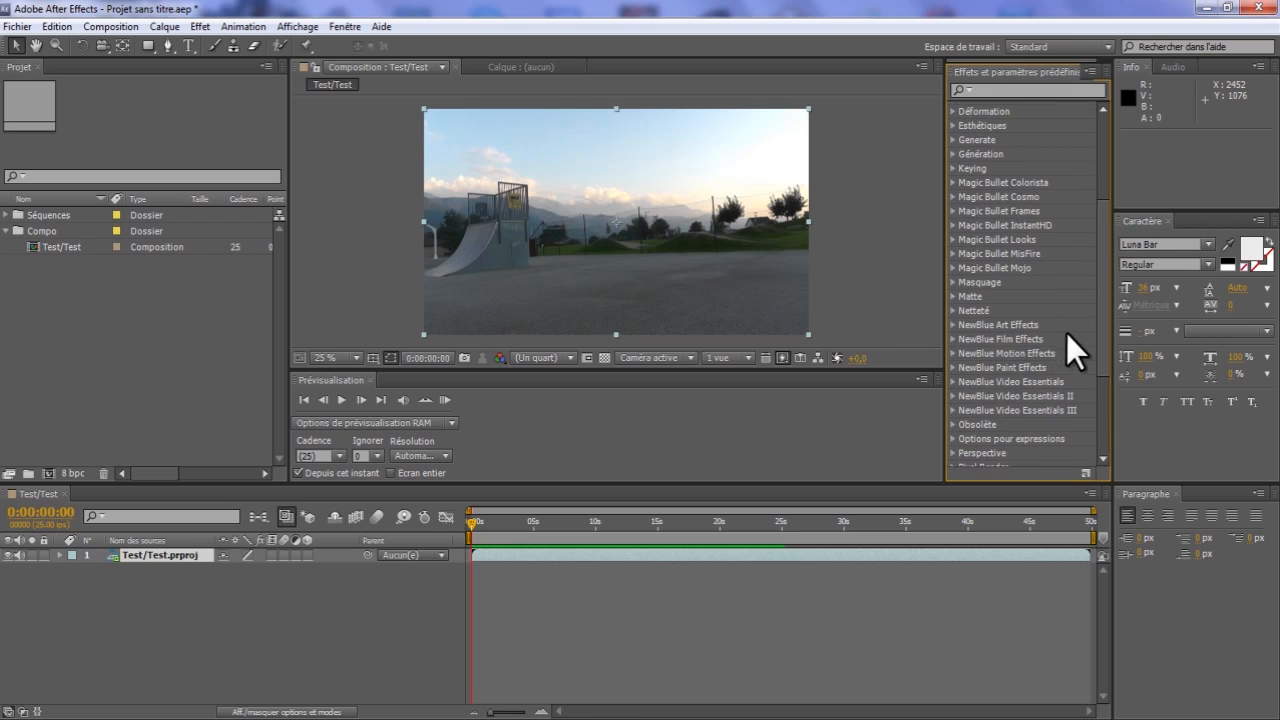
left_click(953, 367)
scroll(958, 300, "down", 2)
left_click(955, 288)
Collapse the Compo folder and move the composition's current time to 0:00:09:04.
left_click(57, 318)
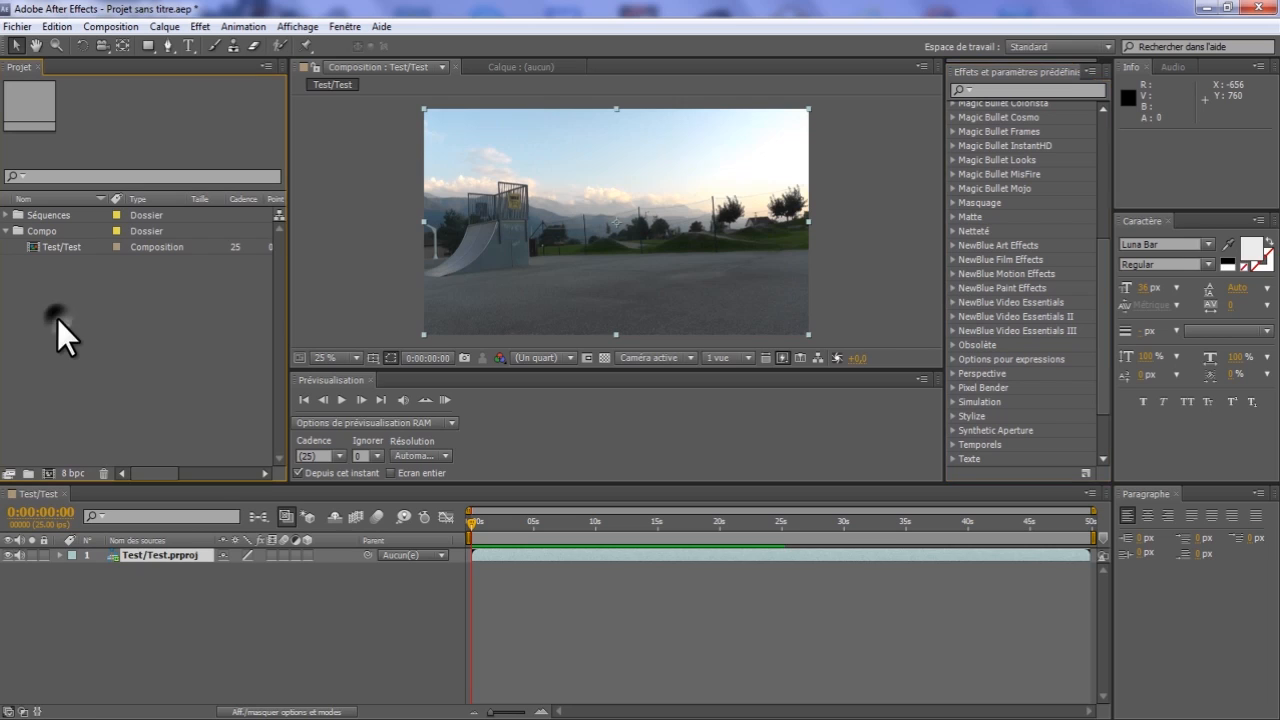
left_click(5, 231)
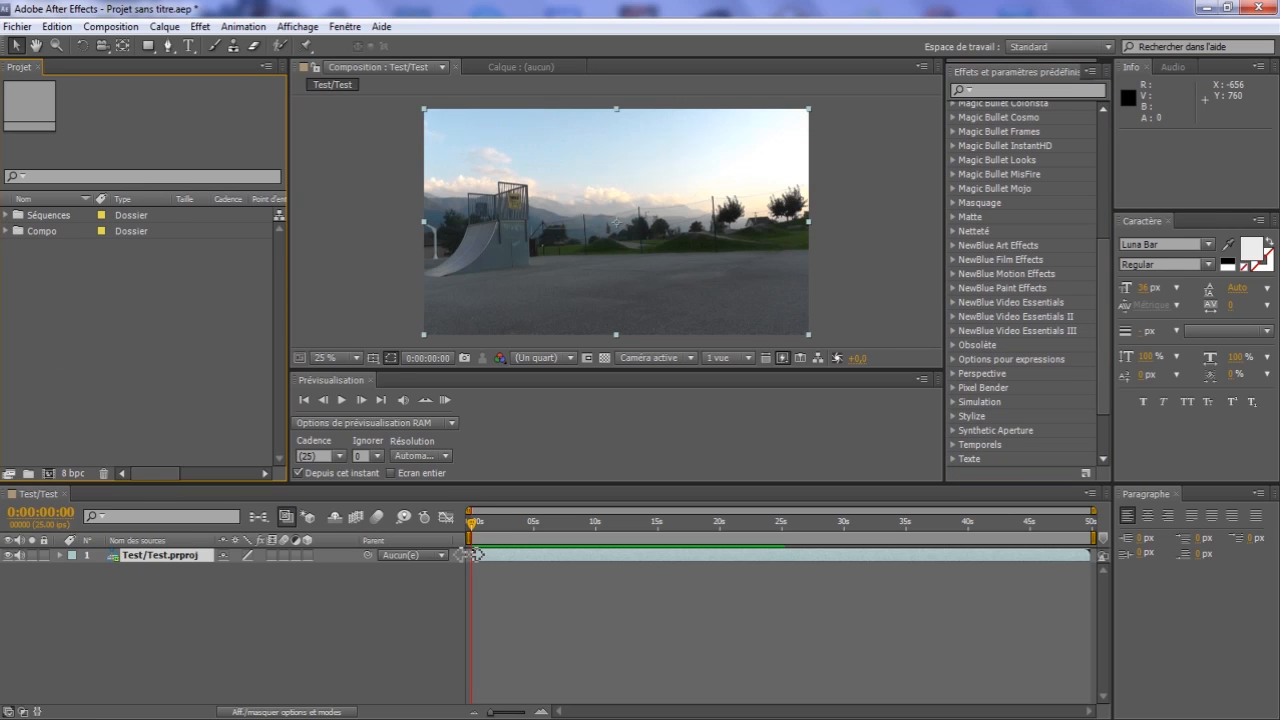
left_click_drag(467, 525, 585, 530)
Switch to Premiere Pro and apply the NewBlue 3D Transformations Flip transition between the first two clips on Vidéo 1.
key("alt+Tab")
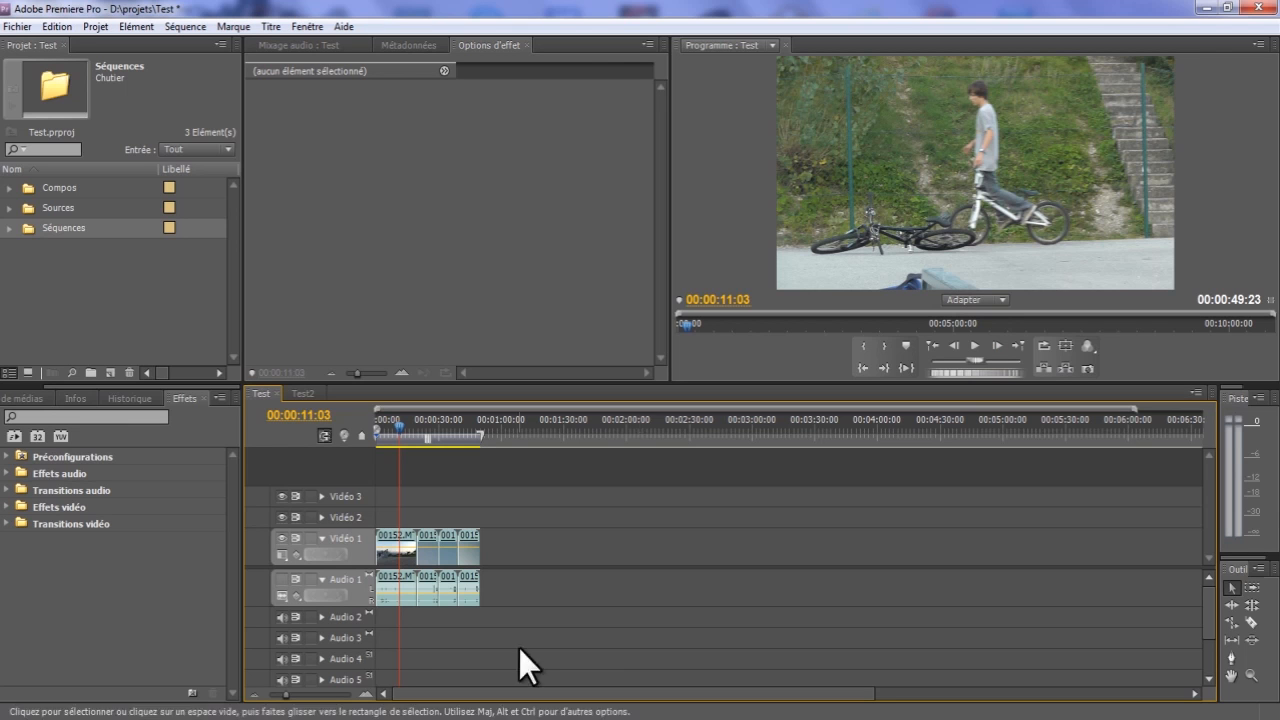
left_click(6, 523)
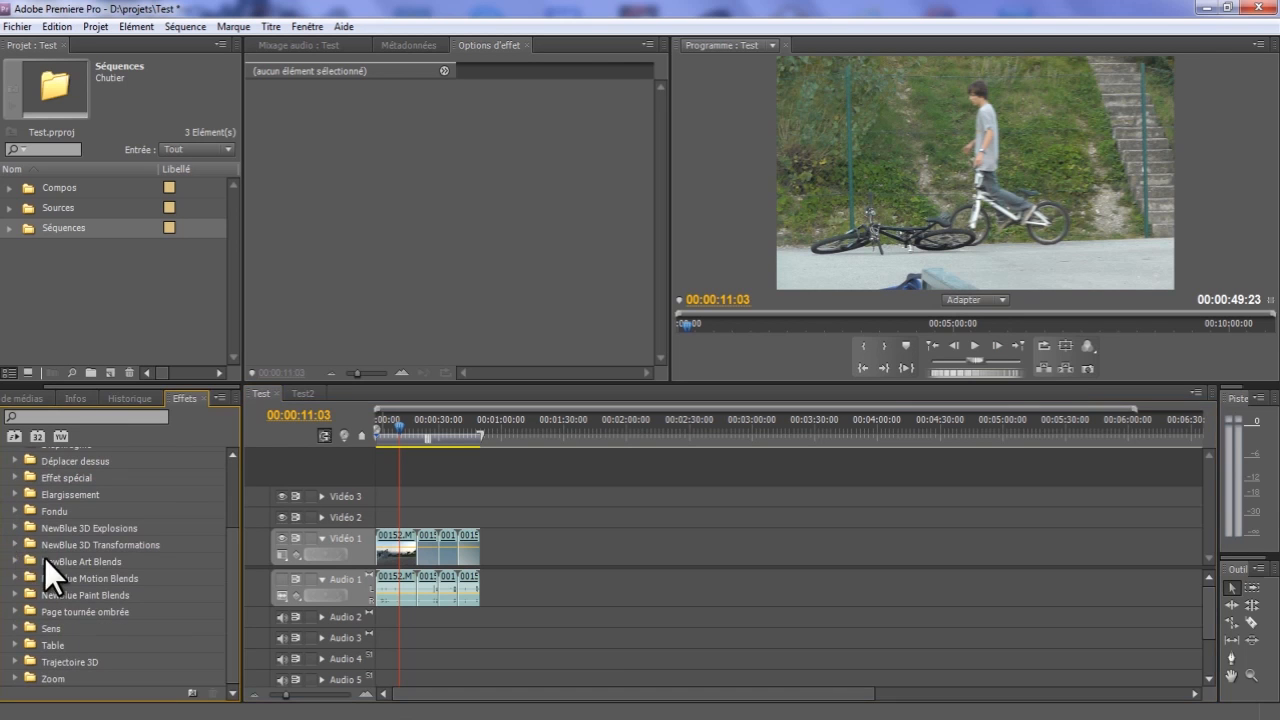
left_click(12, 545)
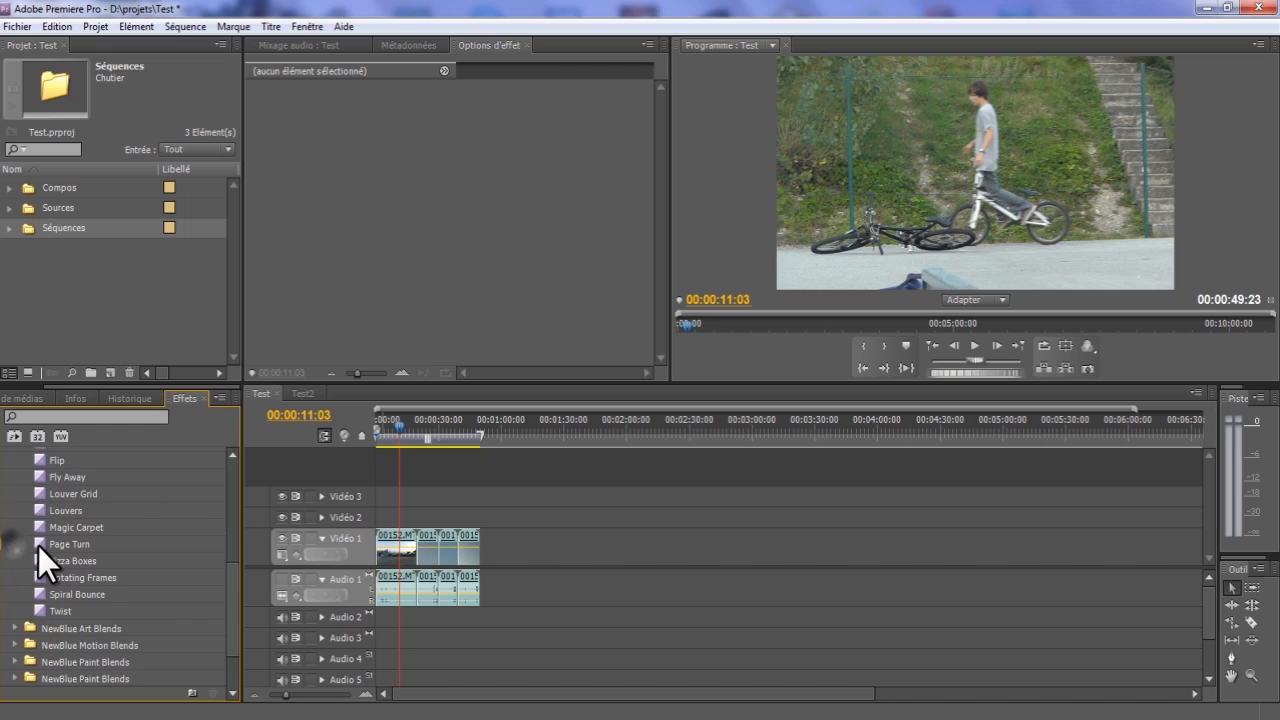
scroll(51, 556, "up", 1)
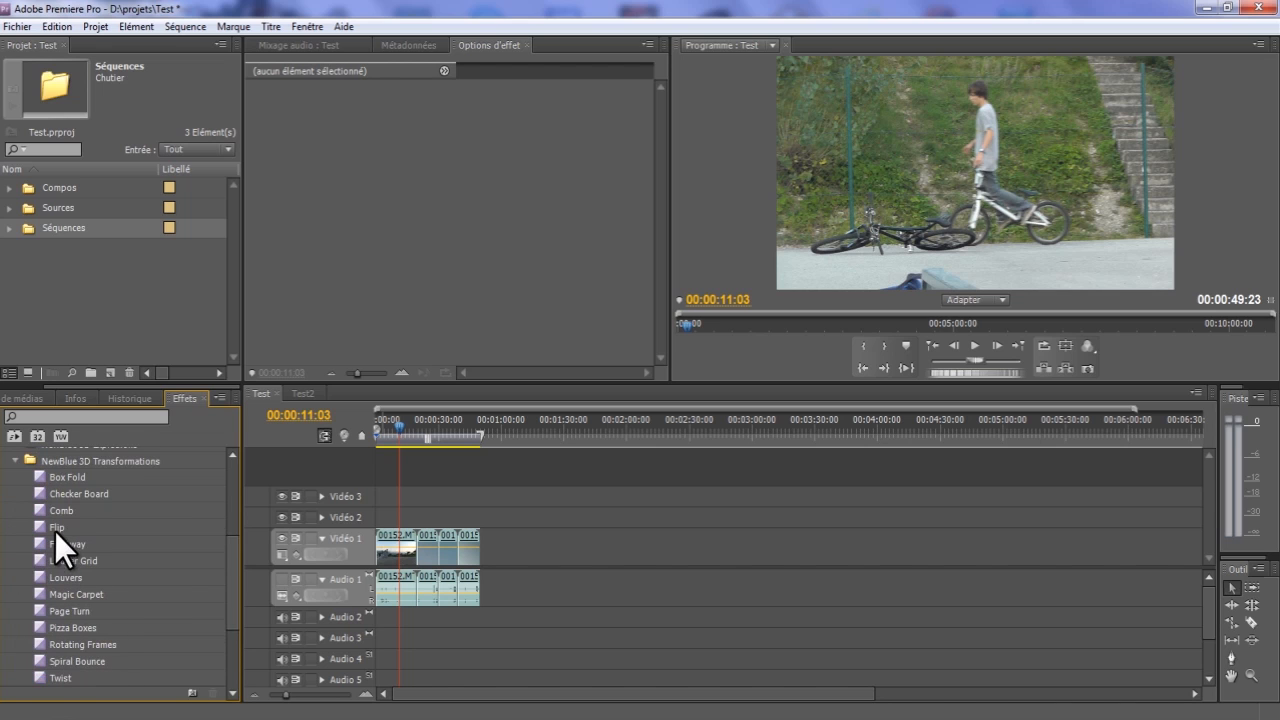
left_click_drag(56, 527, 417, 553)
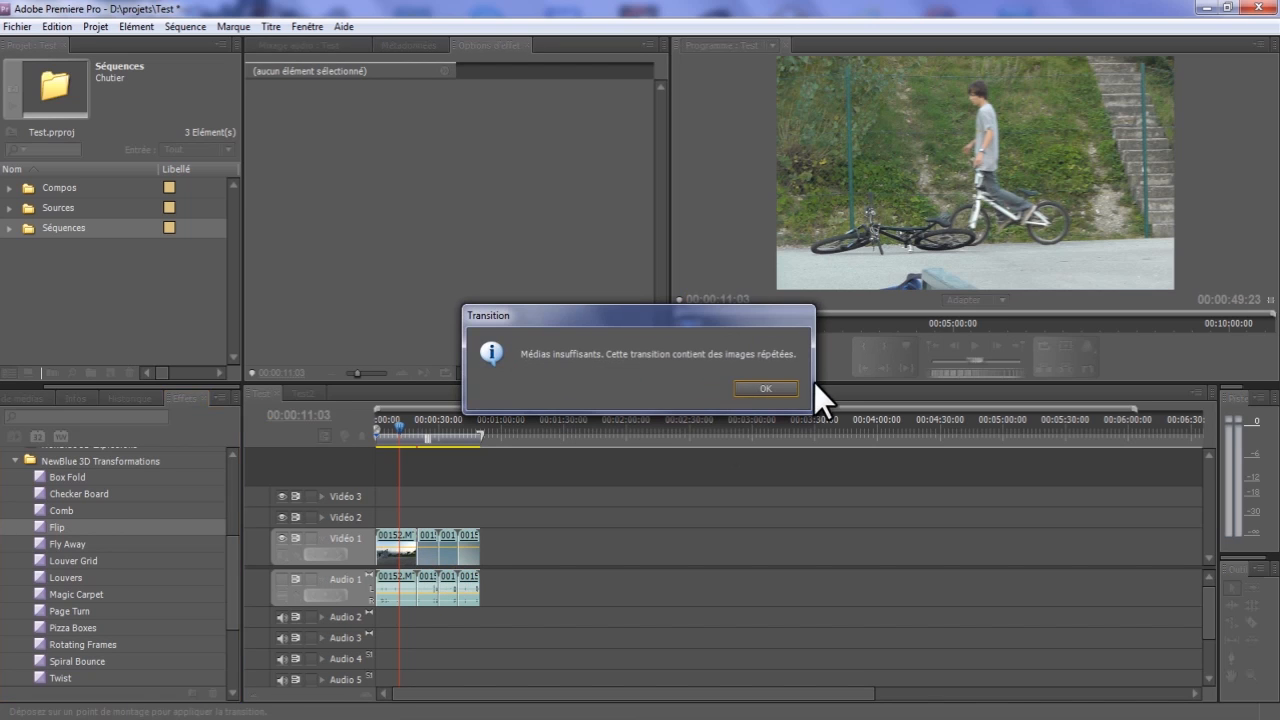
left_click(776, 389)
Extend the Flip transition at both ends to a duration of 00:00:03:15 and scrub through it.
left_click(417, 432)
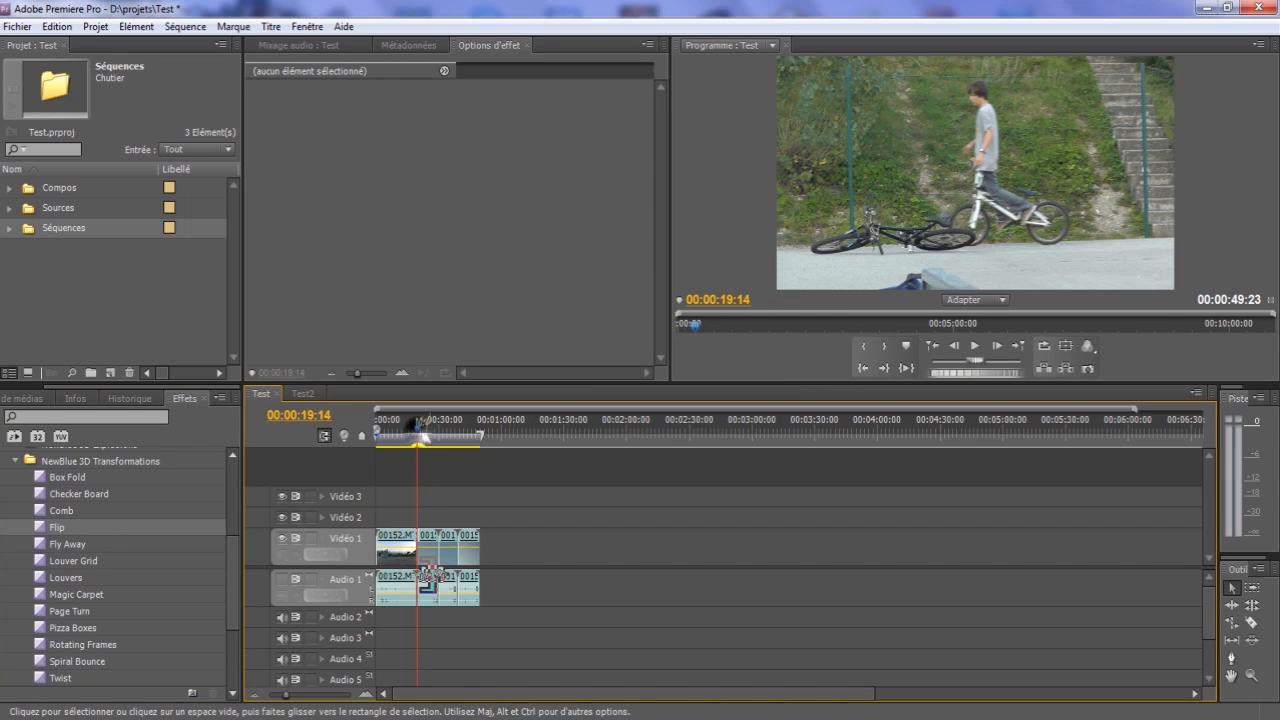
left_click_drag(338, 695, 363, 694)
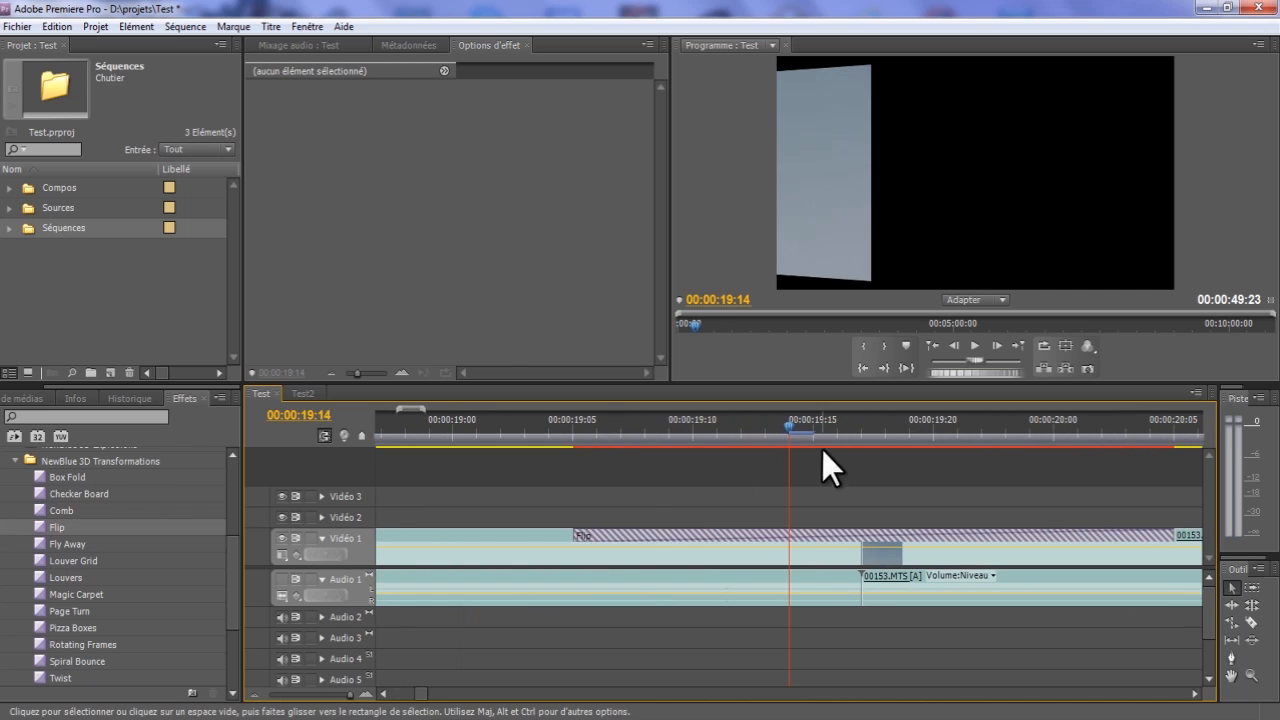
left_click_drag(786, 419, 648, 436)
left_click_drag(575, 534, 440, 537)
left_click(318, 695)
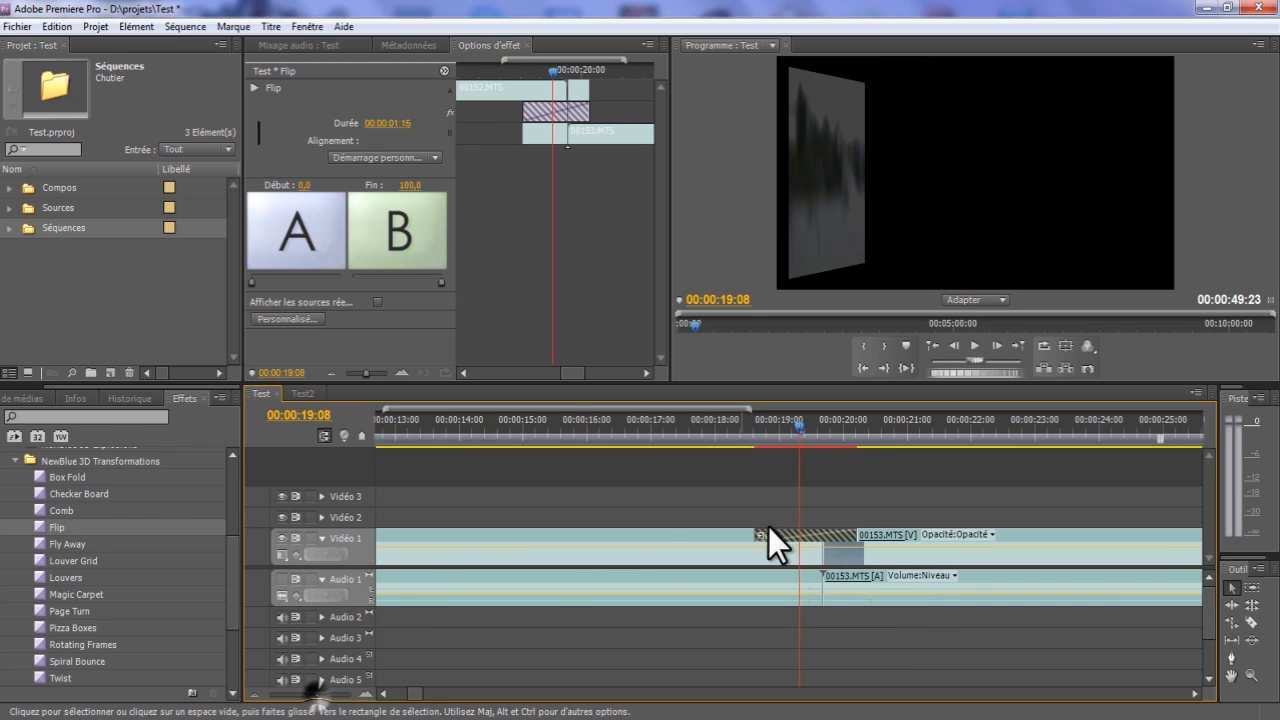
left_click_drag(866, 537, 985, 535)
left_click(760, 428)
left_click_drag(758, 430, 845, 477)
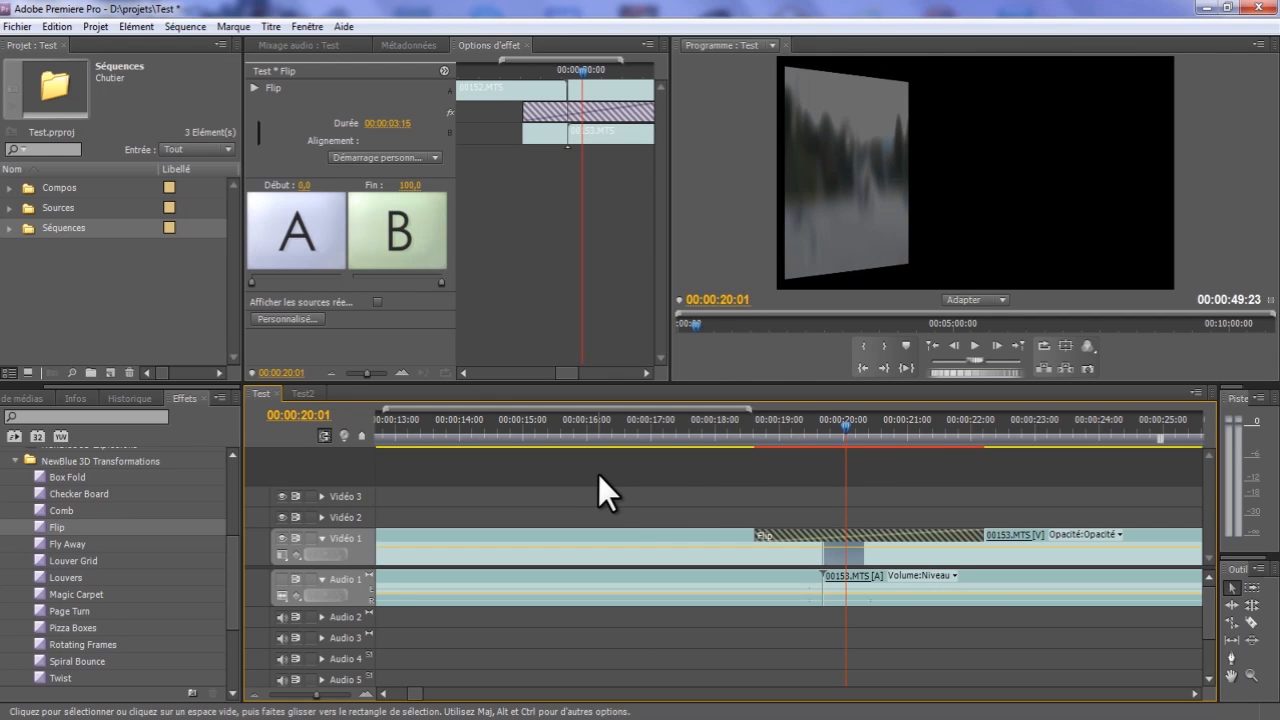
Save the Premiere Pro project and render a RAM preview of the Test/Test composition from its start in After Effects.
left_click(19, 27)
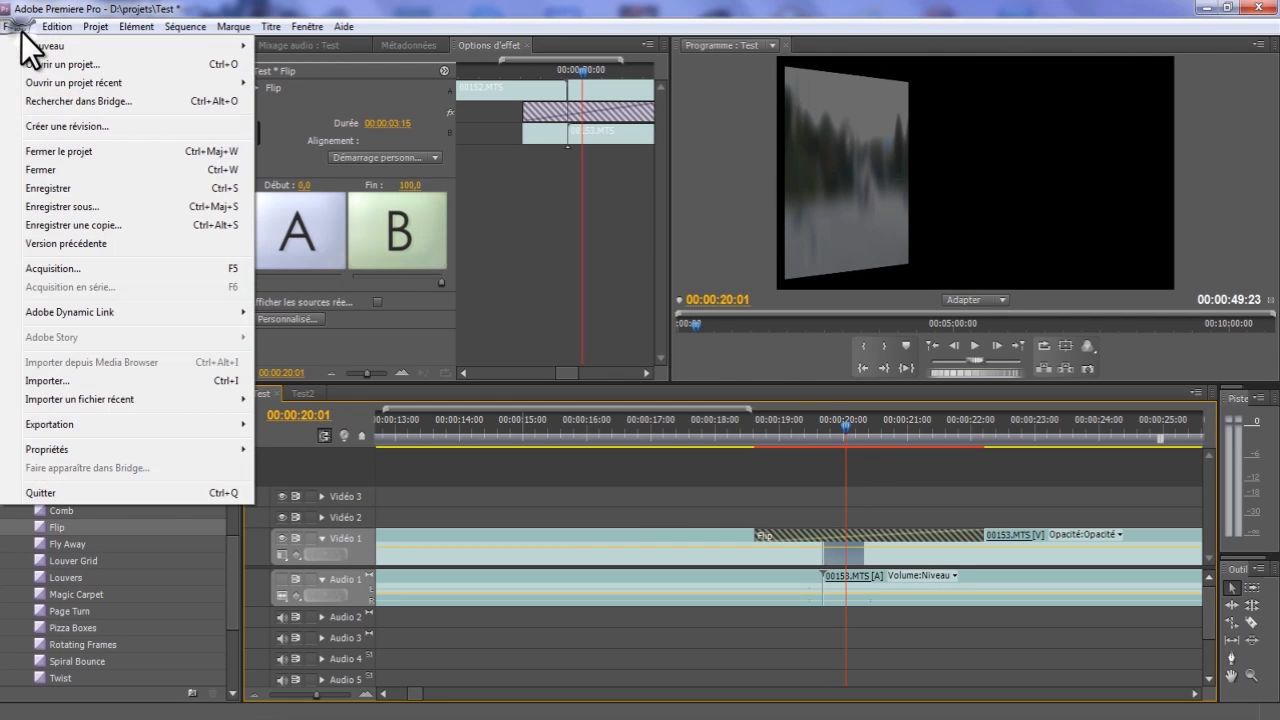
left_click(63, 190)
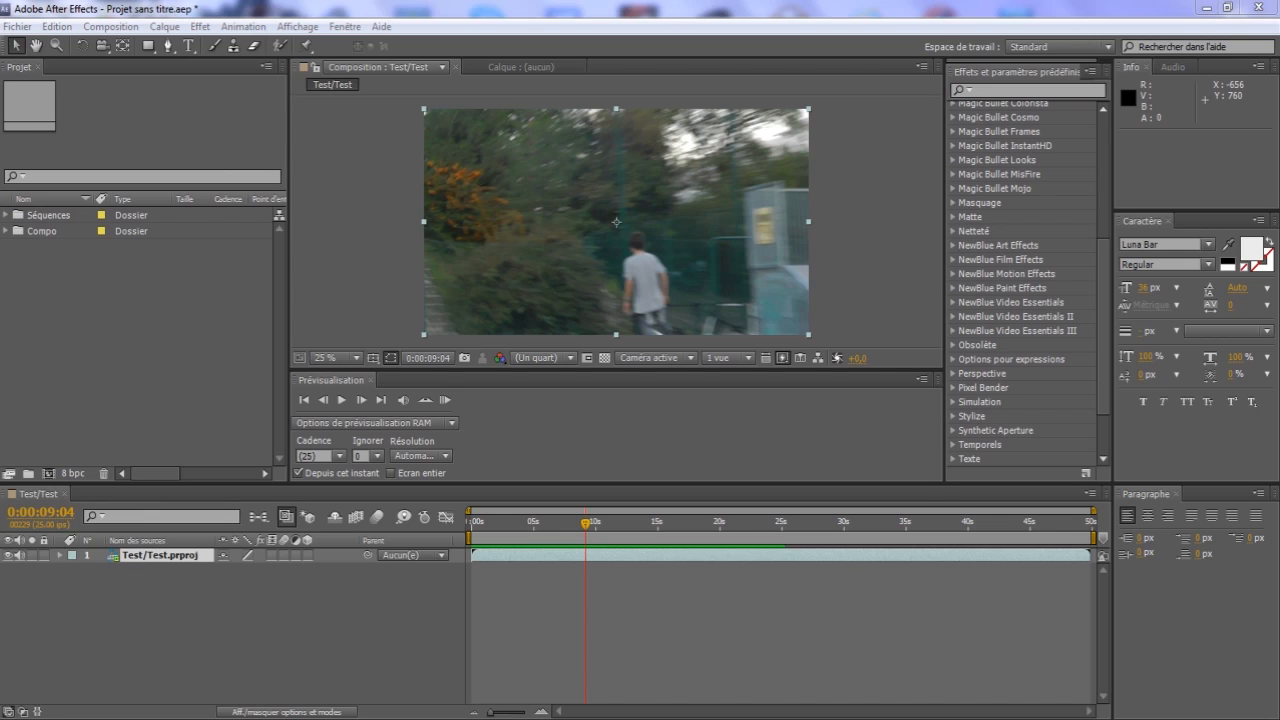
left_click(655, 561)
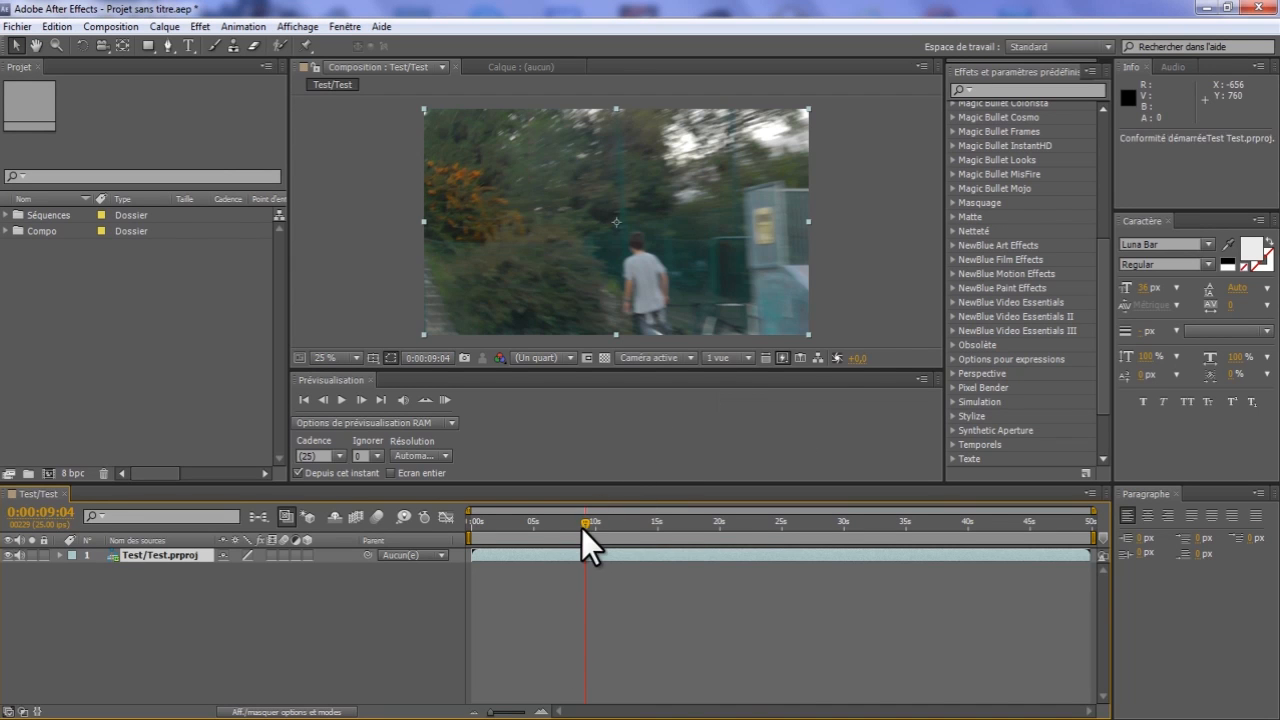
left_click_drag(583, 524, 439, 530)
left_click(445, 398)
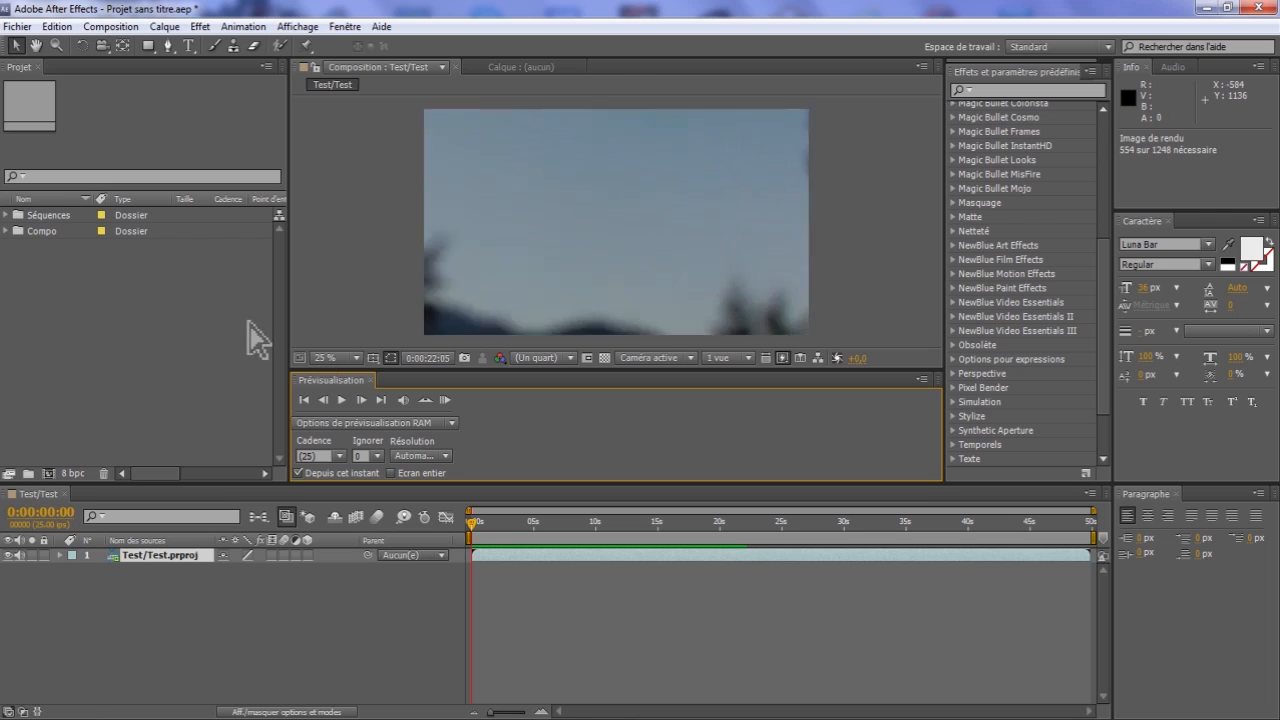
double_click(138, 350)
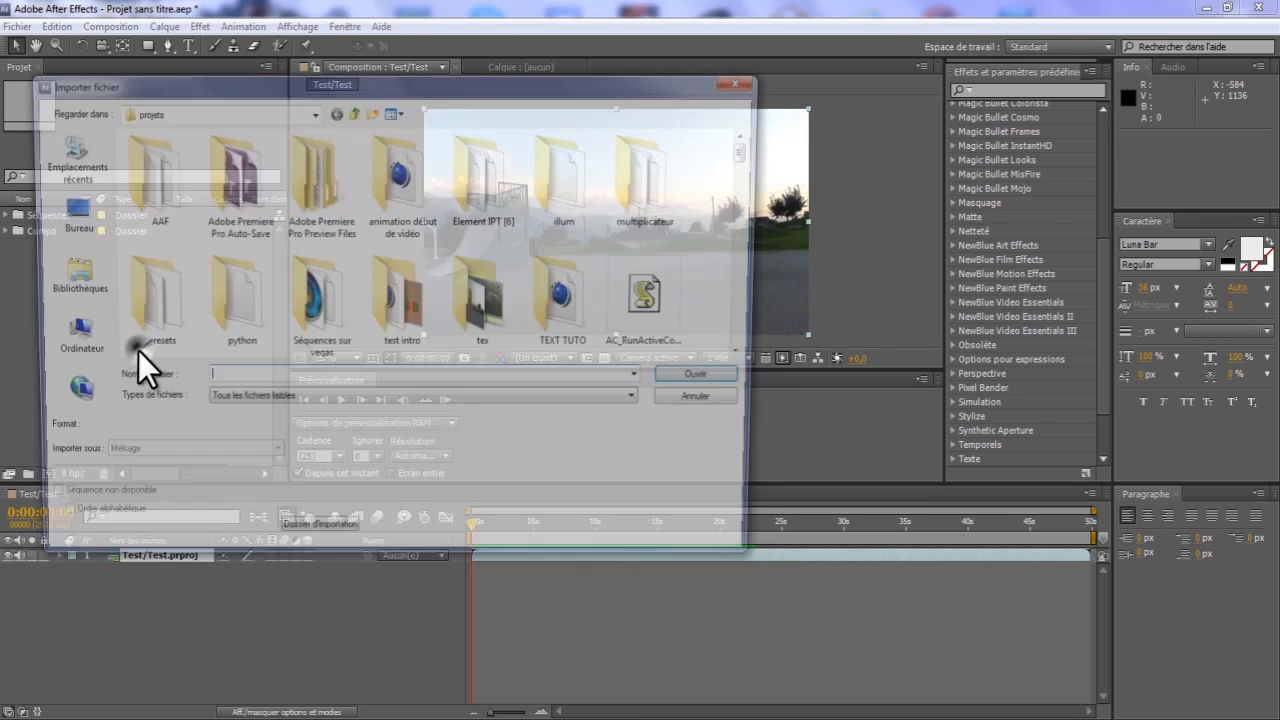
left_click_drag(751, 161, 730, 330)
double_click(232, 271)
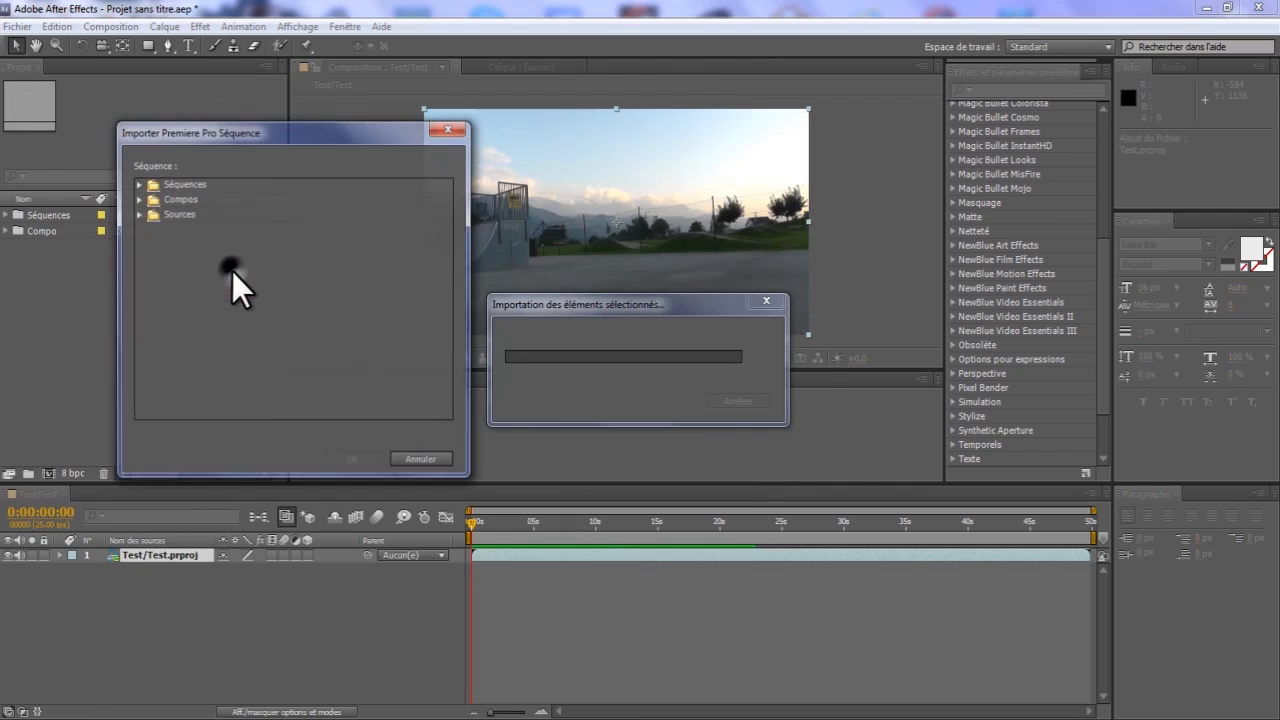
left_click(138, 183)
left_click(165, 213)
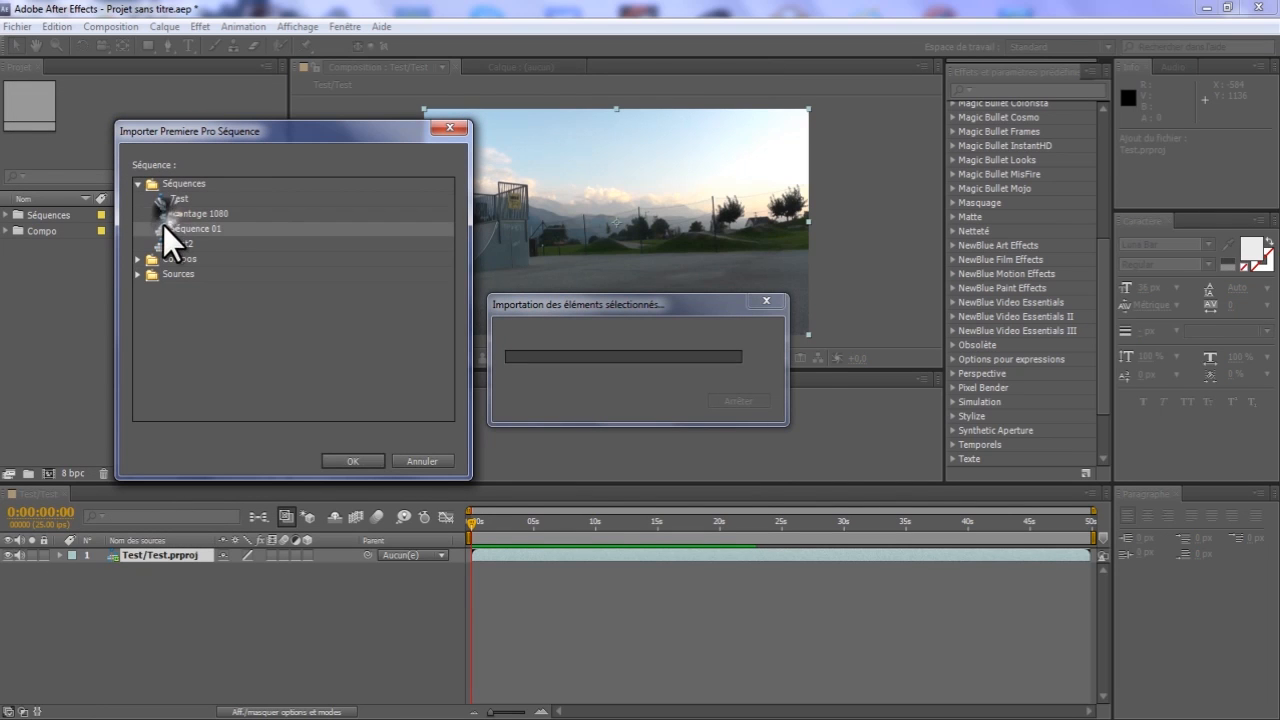
left_click(420, 464)
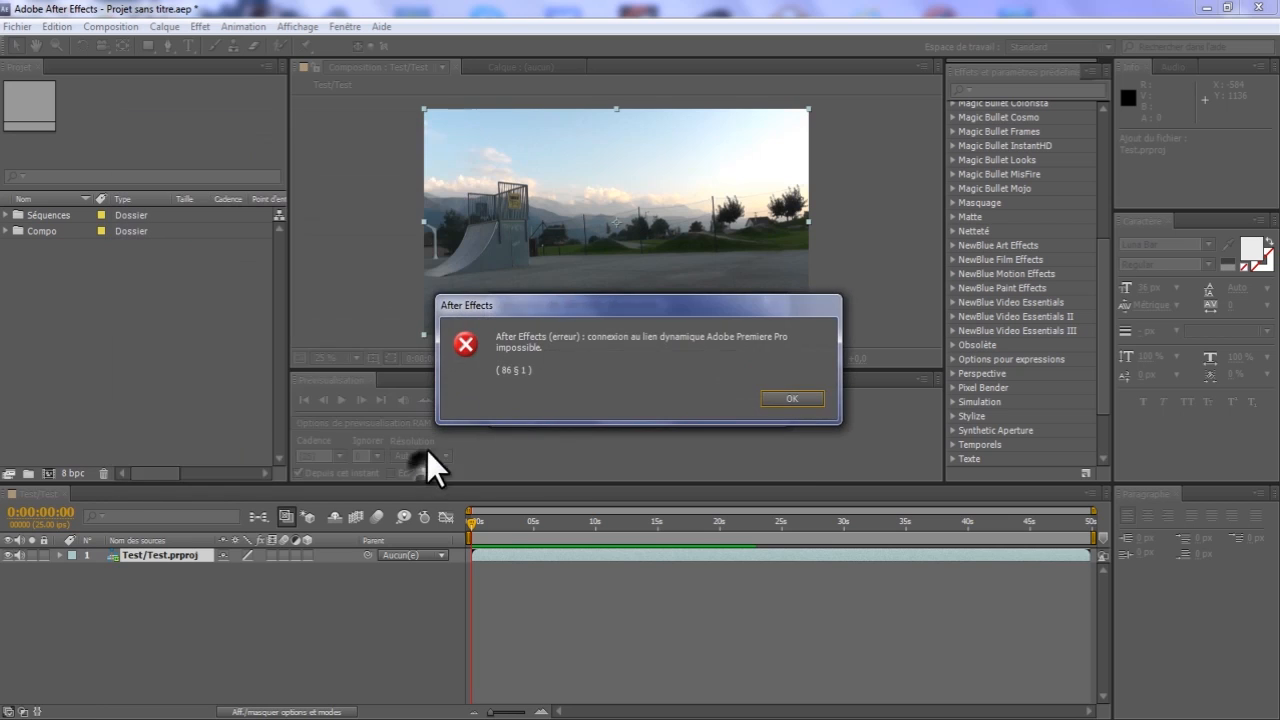
left_click(786, 400)
left_click(25, 343)
Import the Test2 sequence from Test.prproj's Séquences folder and delete it from the After Effects project.
left_click_drag(471, 522, 423, 528)
double_click(114, 391)
left_click_drag(750, 156, 720, 348)
double_click(237, 183)
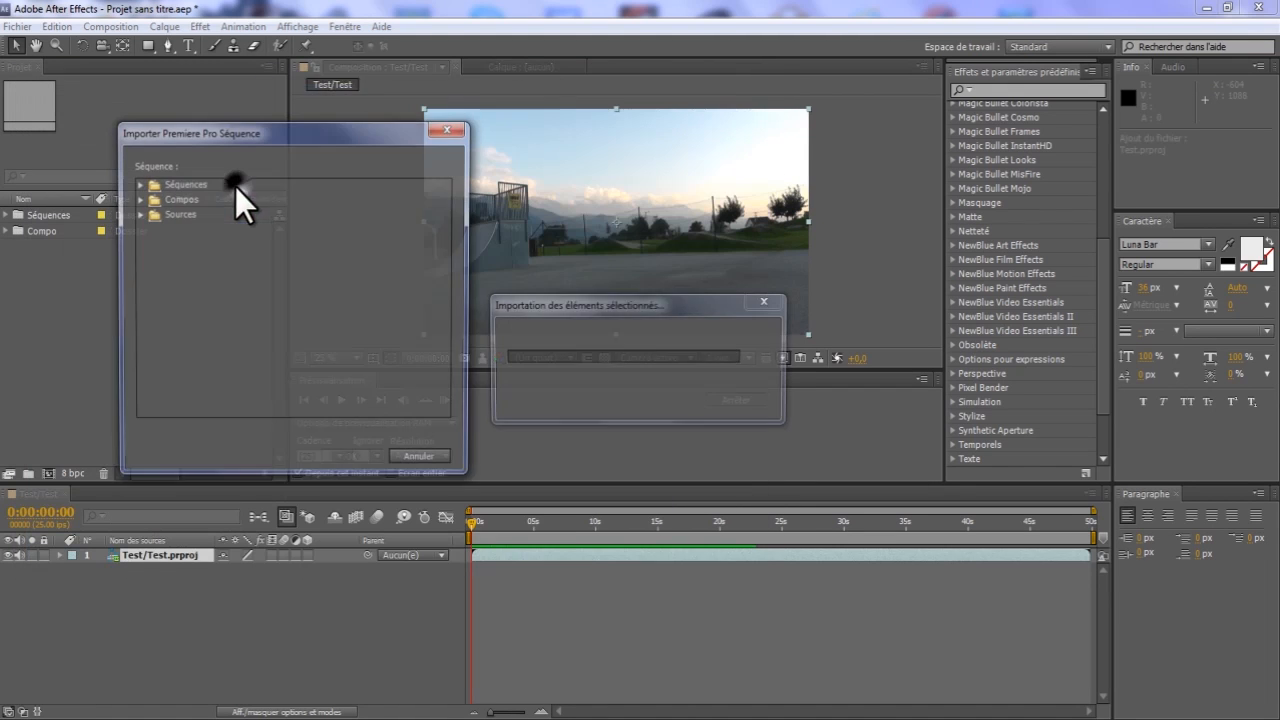
left_click(138, 184)
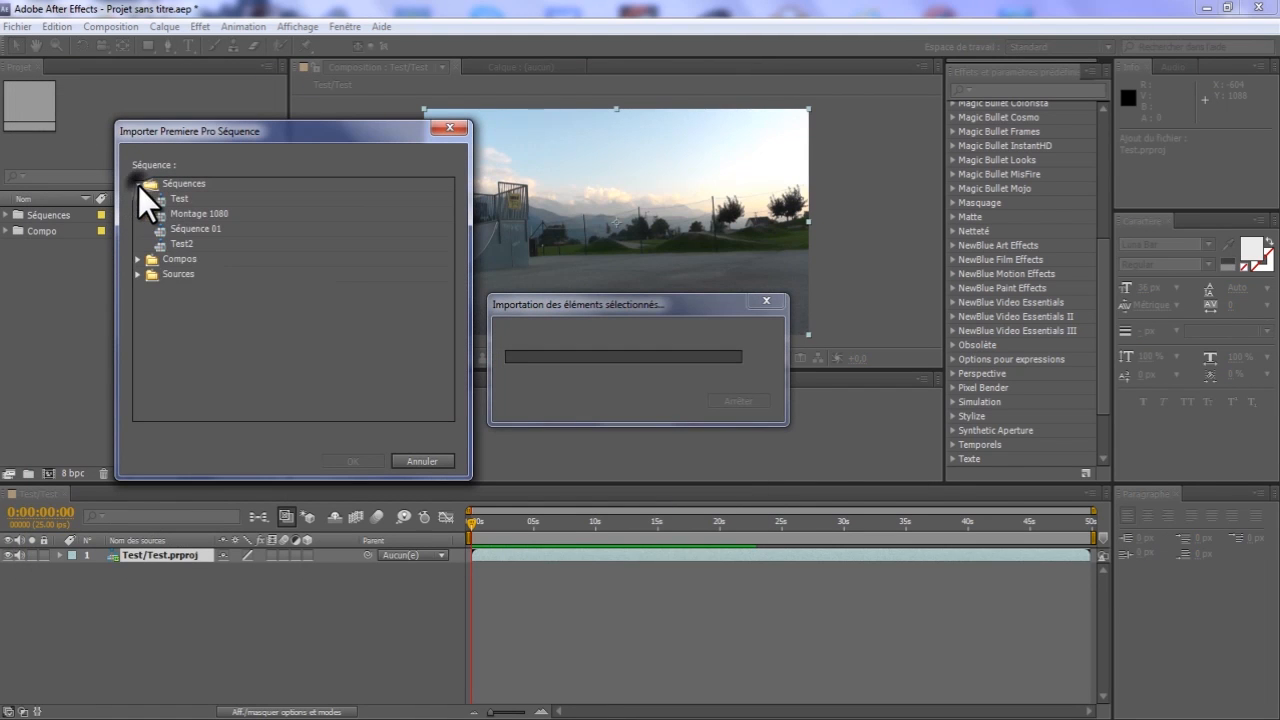
double_click(163, 244)
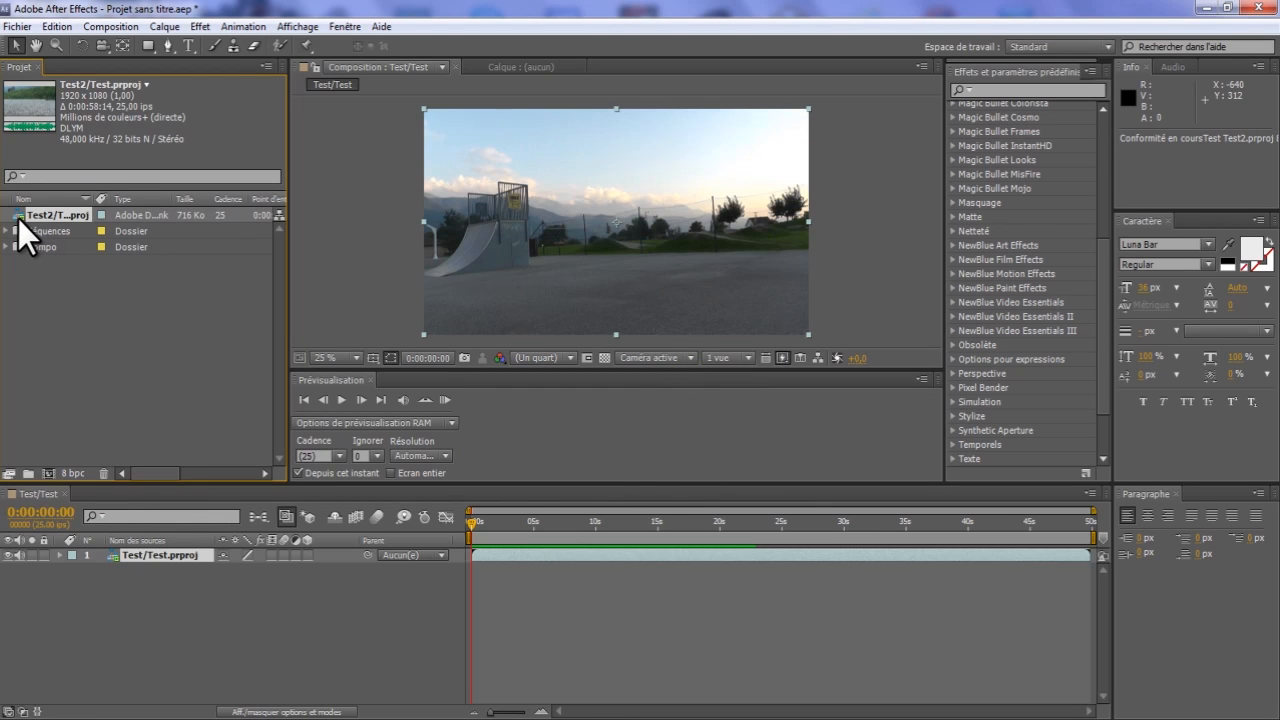
key("Delete")
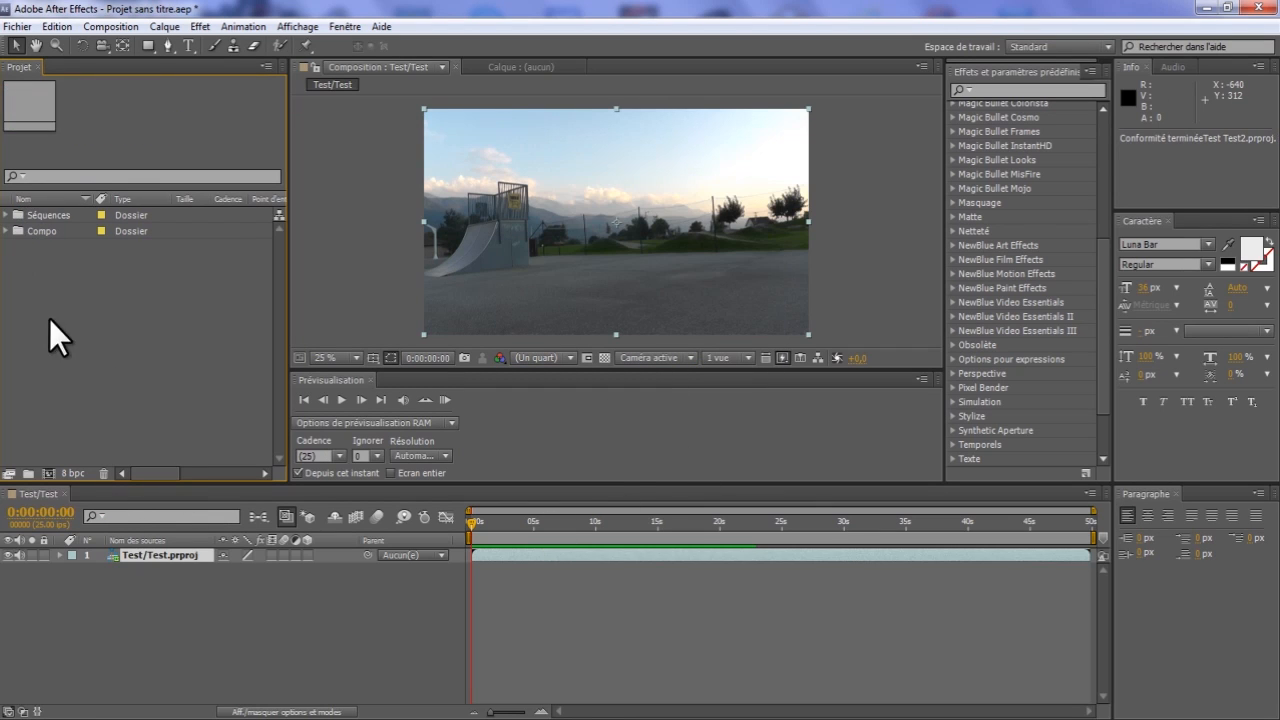
Close the Test/Test composition's timeline and reopen the composition from the expanded Compo folder, doing this twice.
left_click(63, 495)
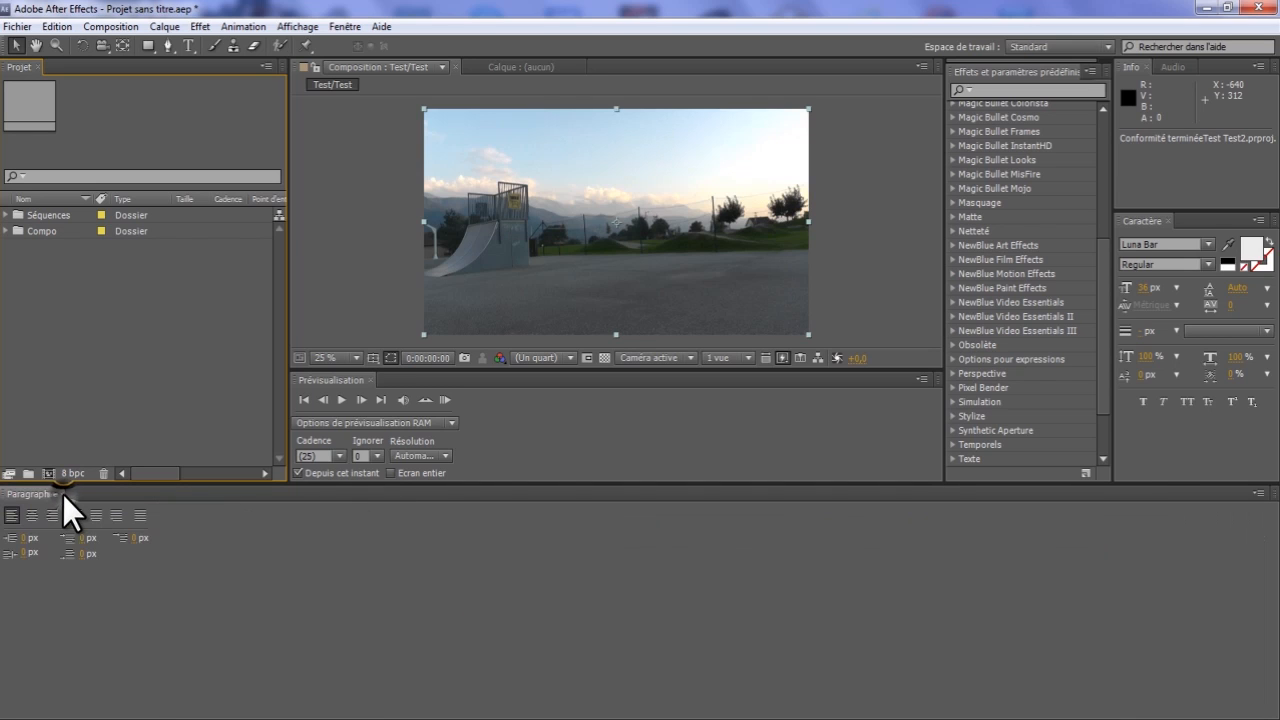
left_click(5, 215)
left_click(5, 215)
left_click(5, 230)
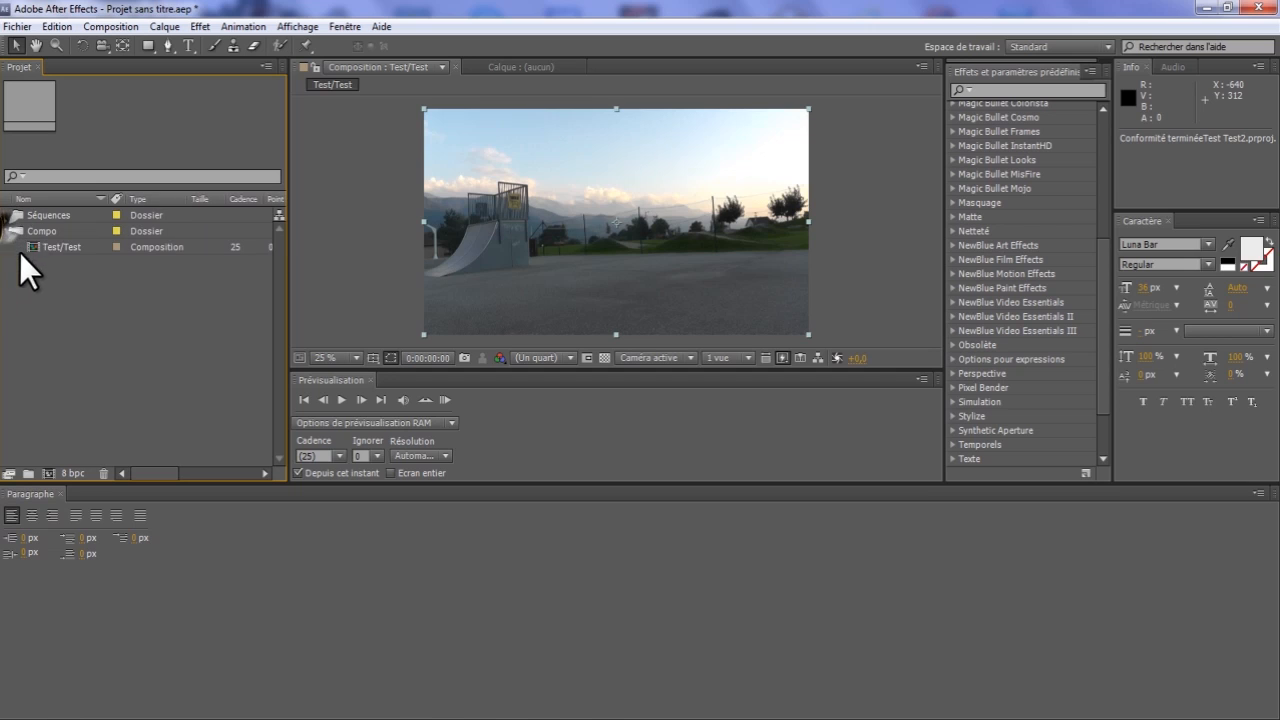
double_click(31, 247)
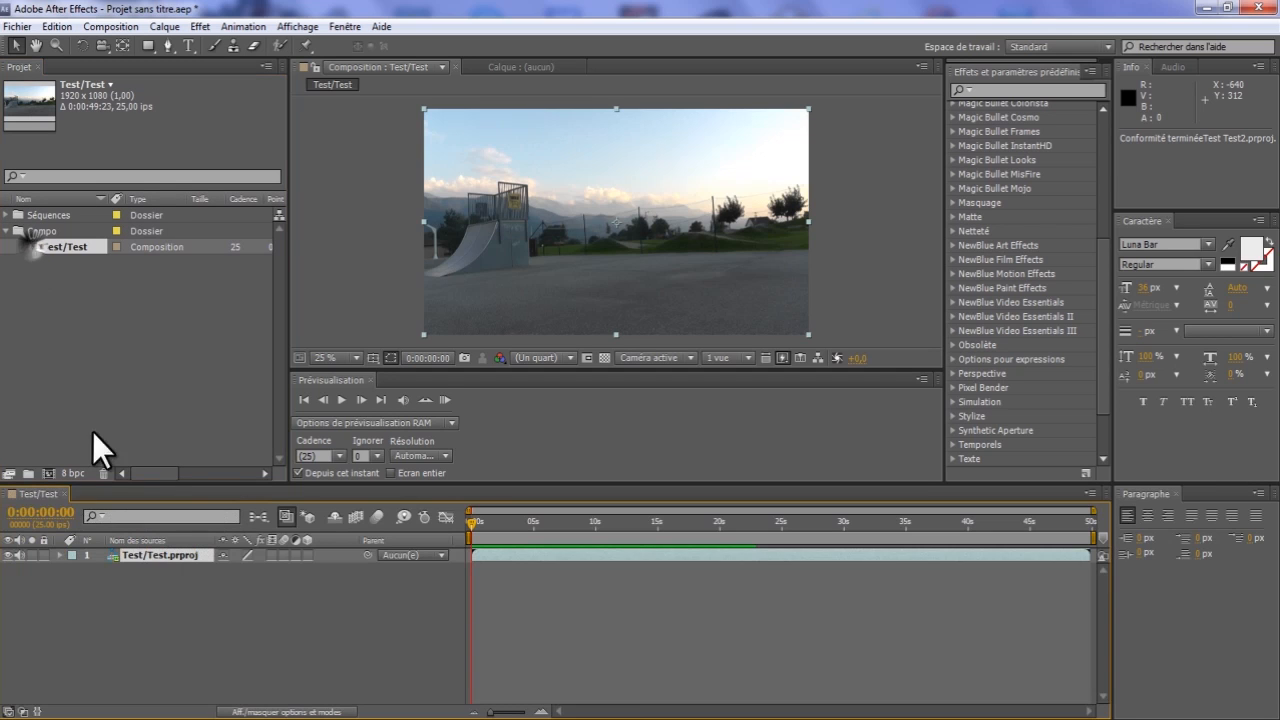
left_click(62, 494)
left_click(37, 349)
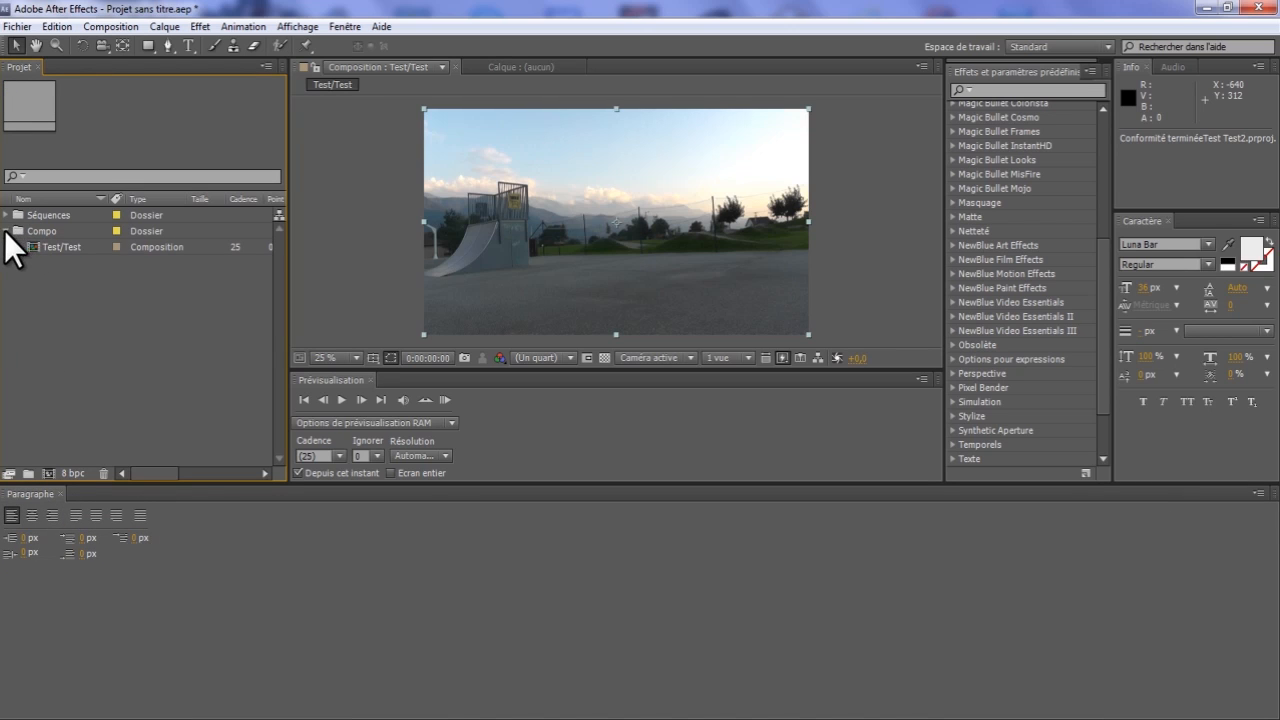
double_click(33, 249)
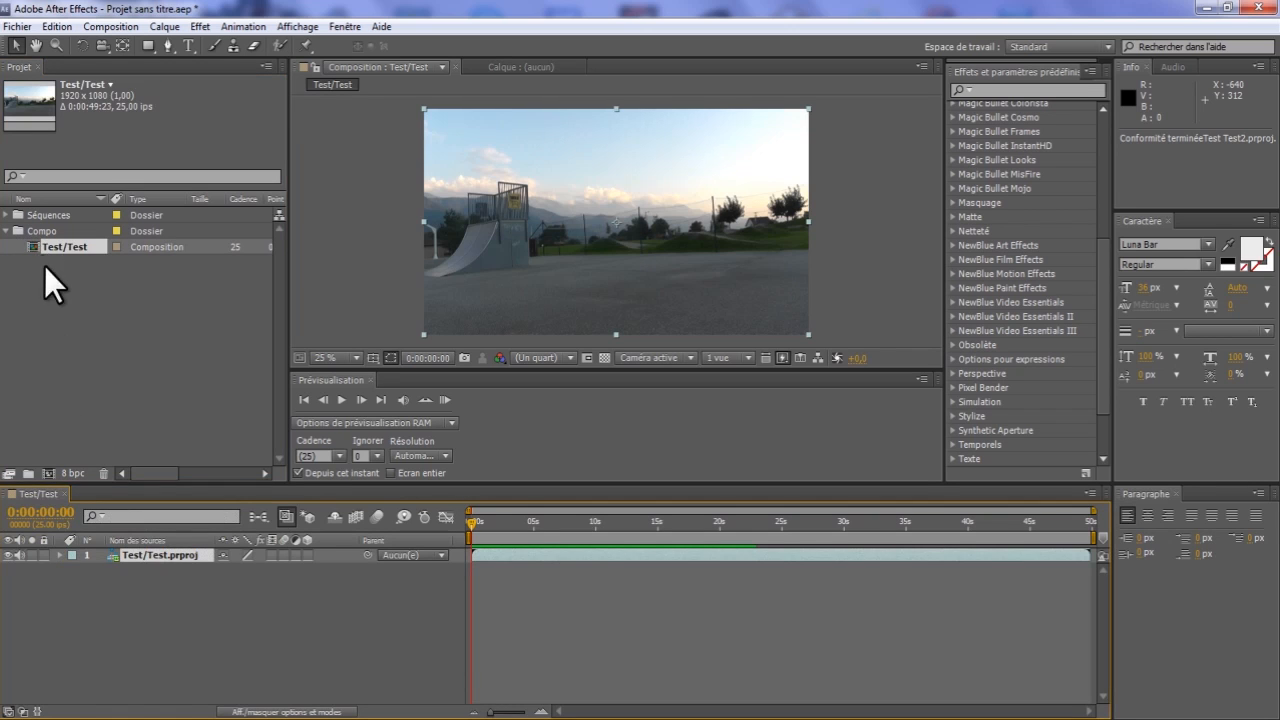
Collapse the Compo folder, then play and scrub through the Test/Test composition.
left_click(14, 251)
left_click(5, 230)
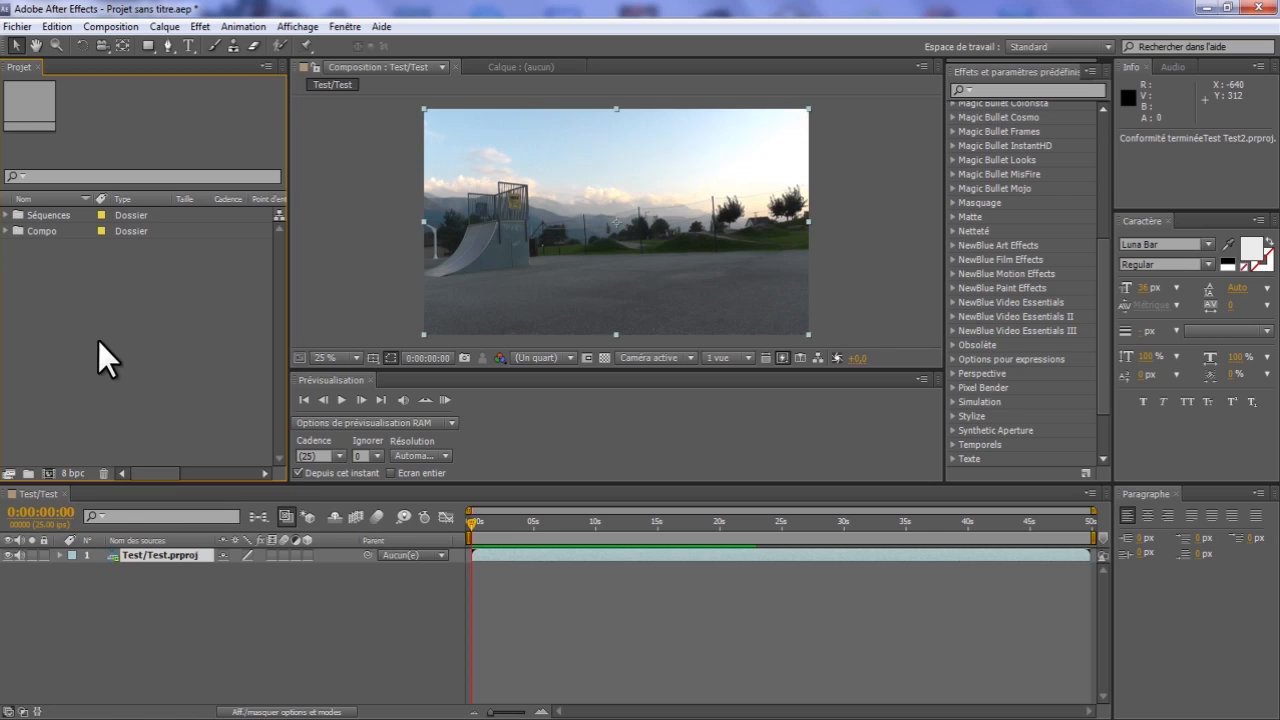
left_click(336, 401)
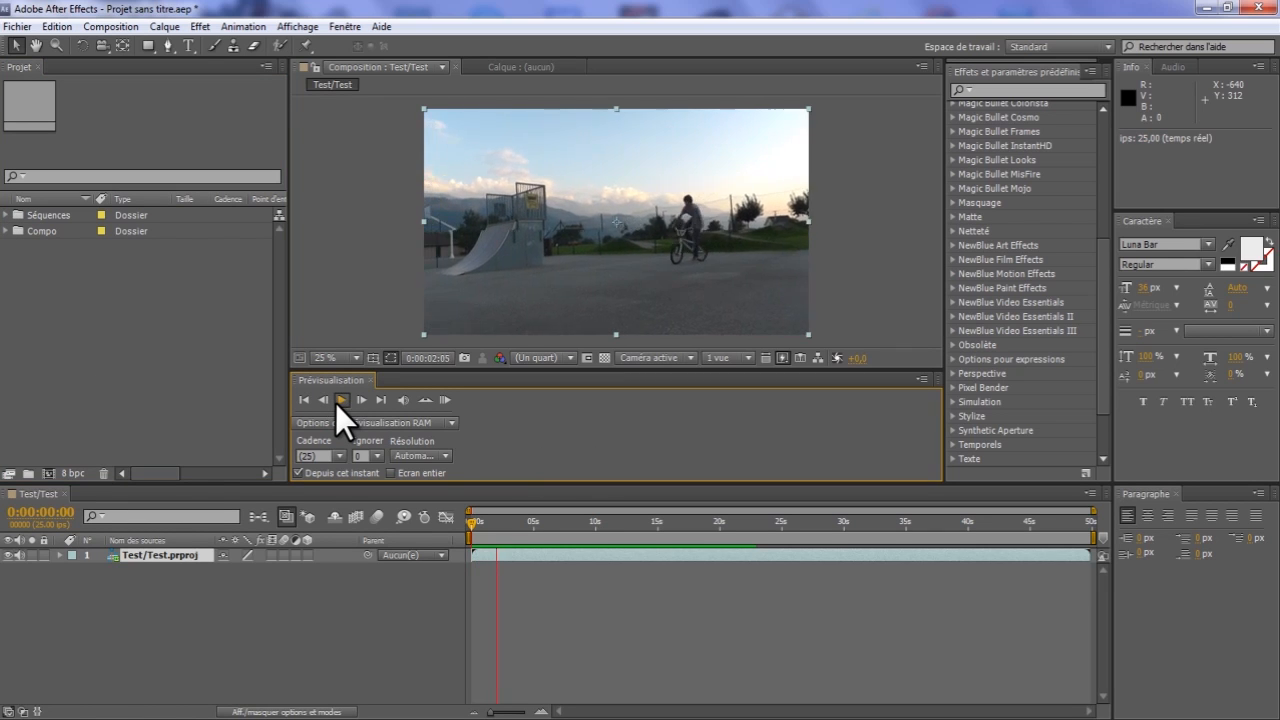
left_click(336, 401)
left_click_drag(507, 526, 674, 527)
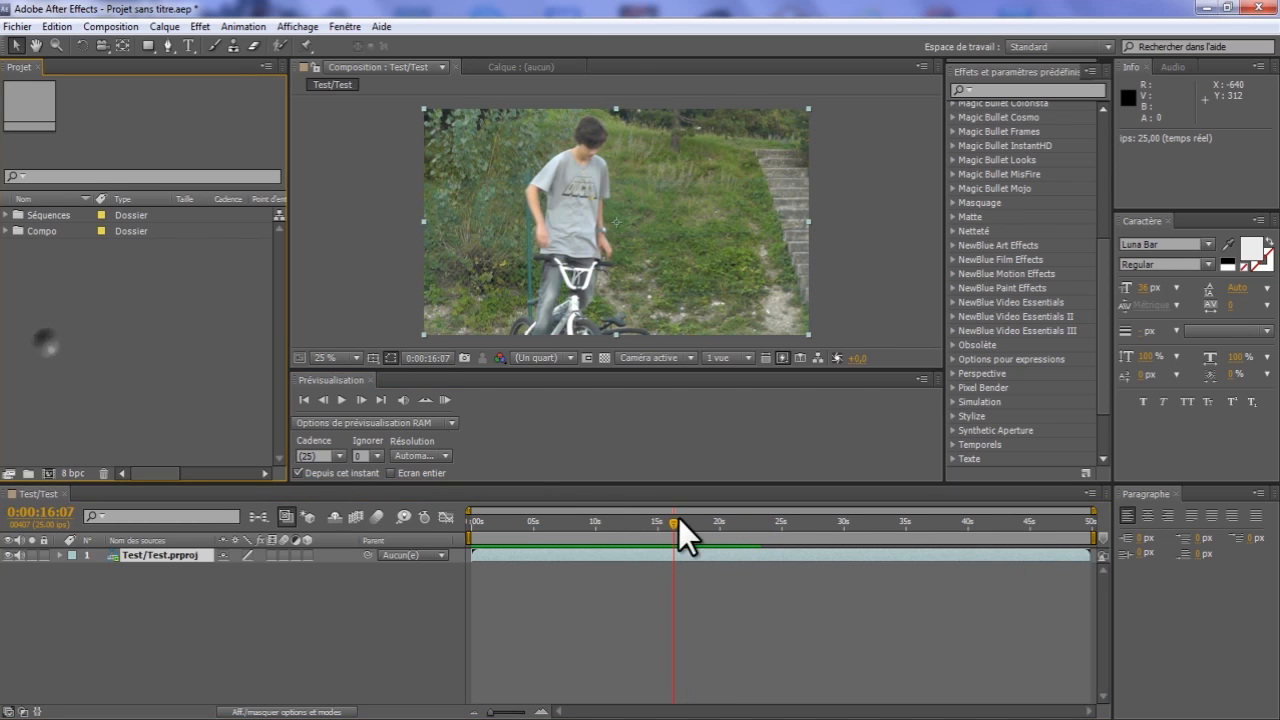
left_click(670, 525)
left_click_drag(674, 522, 350, 525)
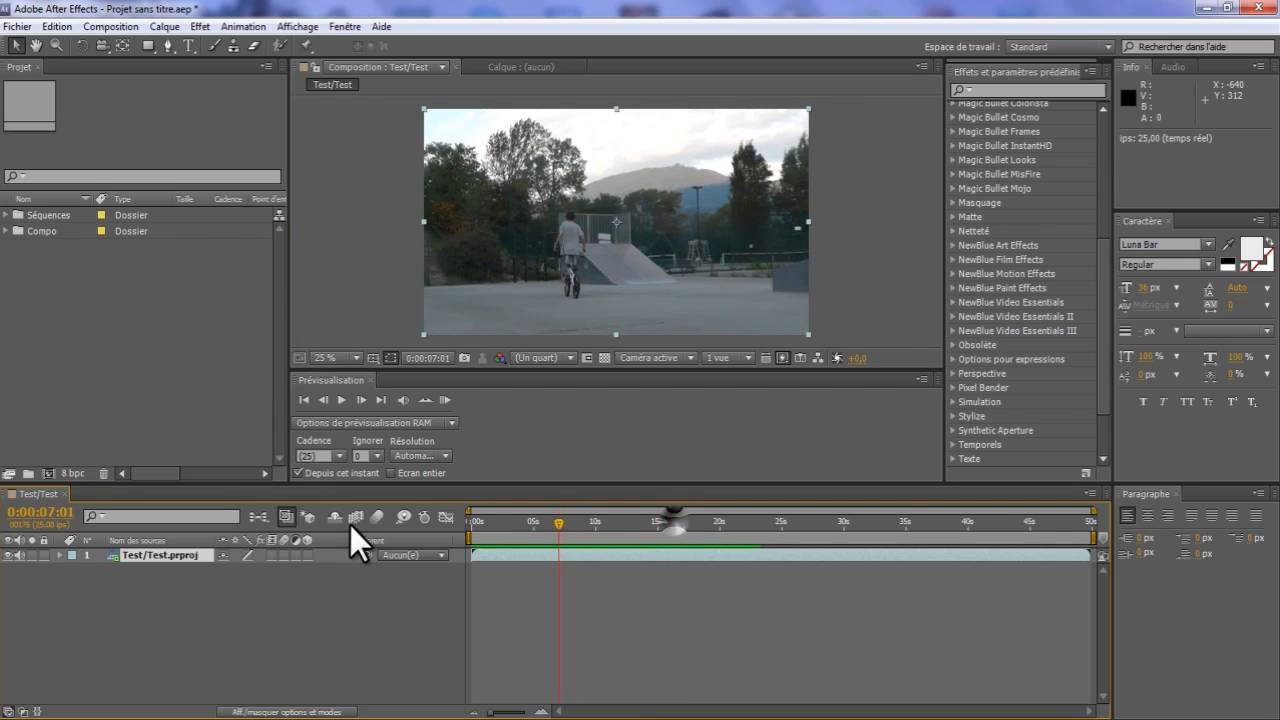
Import the 1080P_3 video from the vidéo folder on drive D and create a composition from it.
double_click(64, 407)
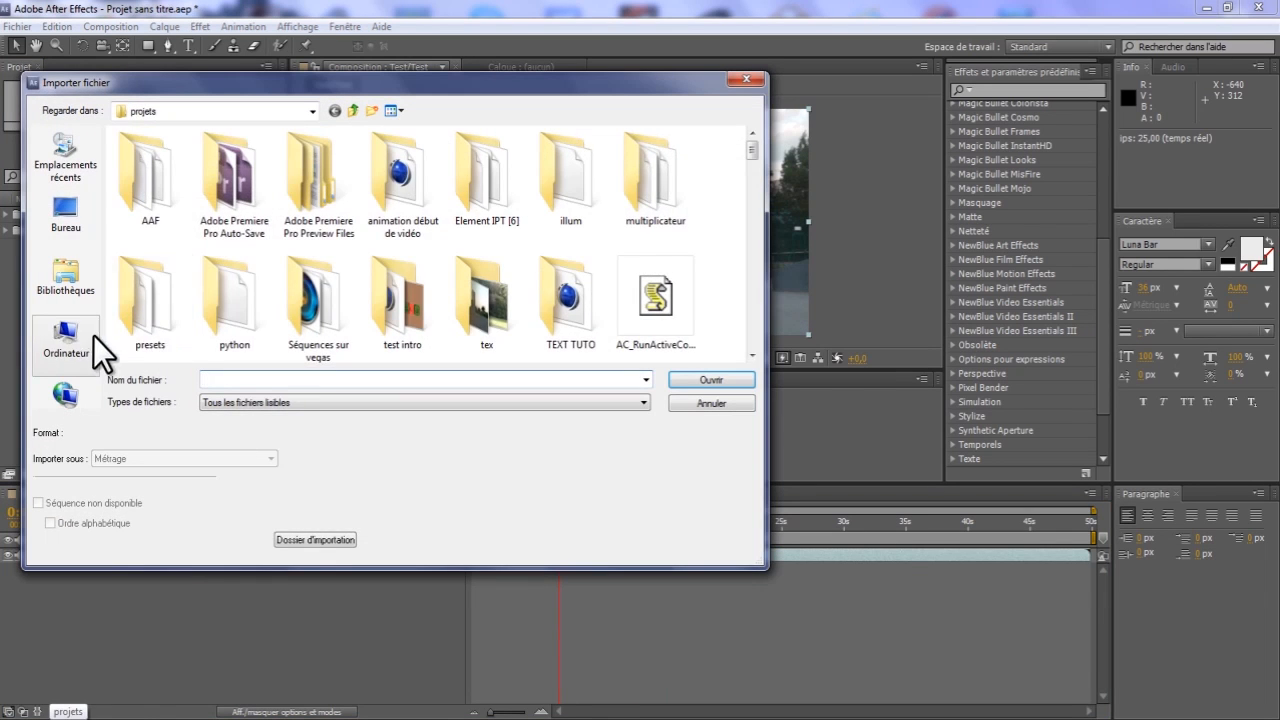
left_click(93, 335)
double_click(310, 166)
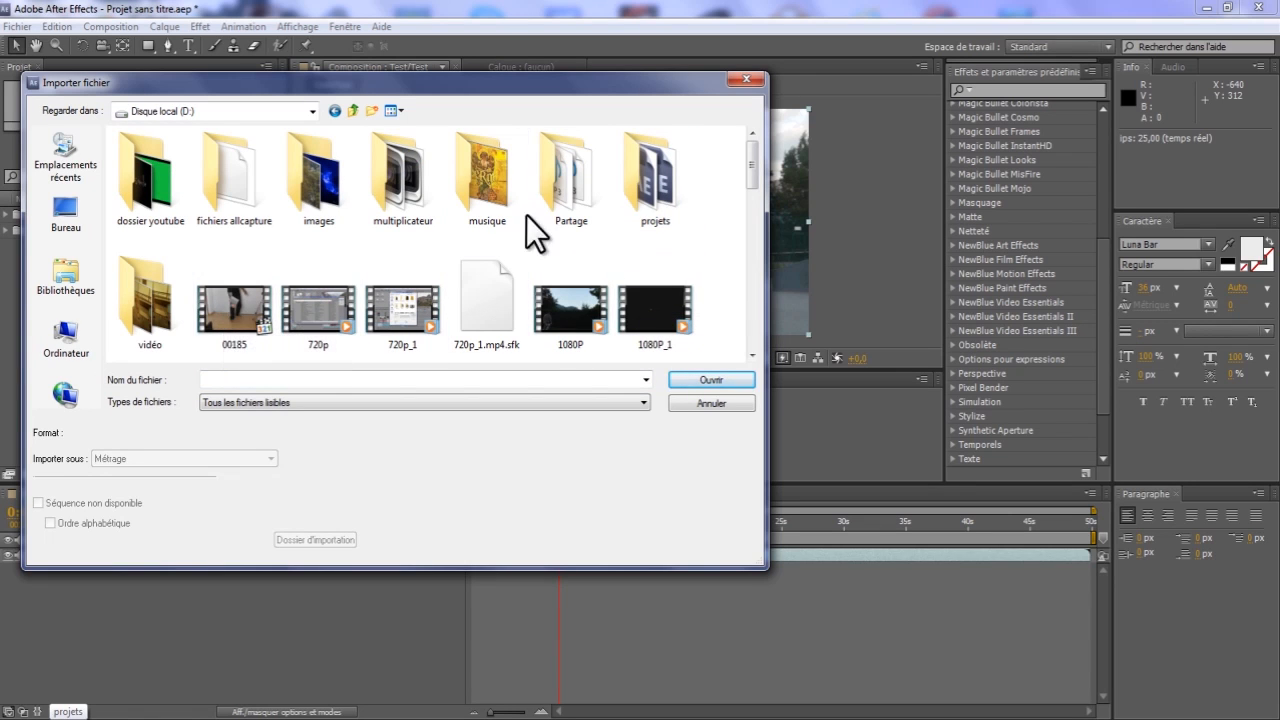
double_click(157, 313)
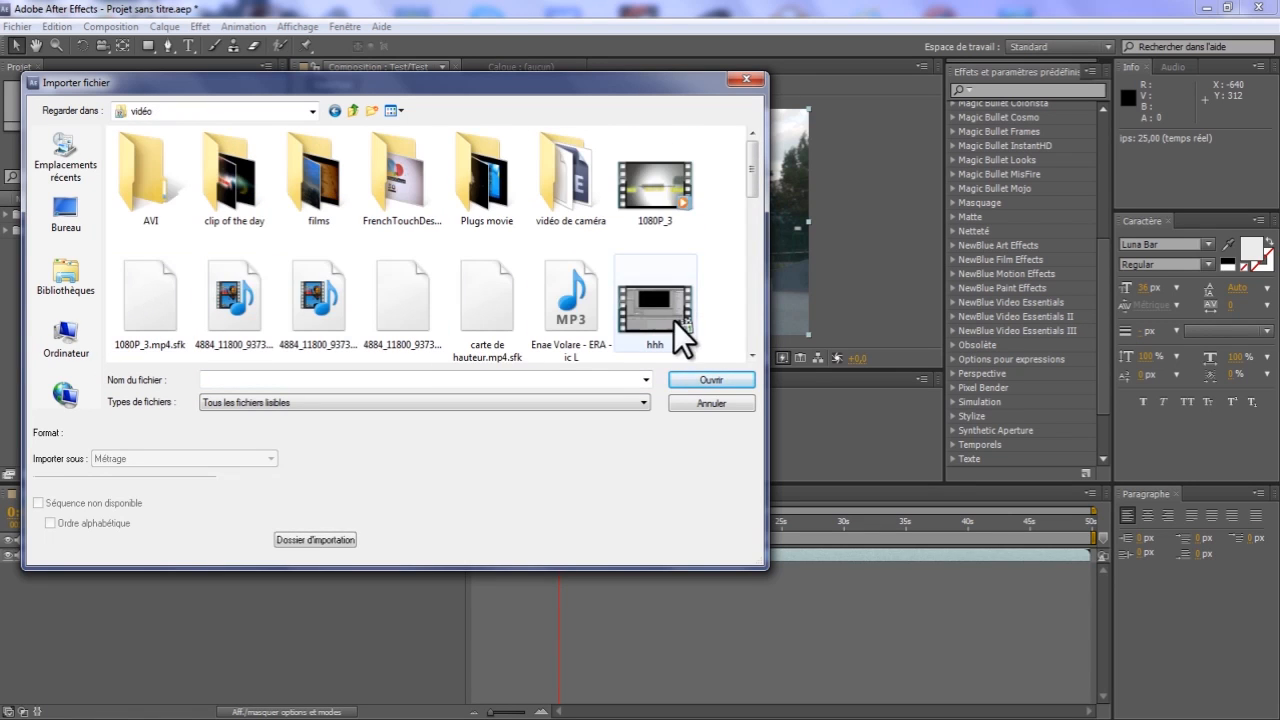
double_click(654, 194)
left_click_drag(11, 247, 45, 473)
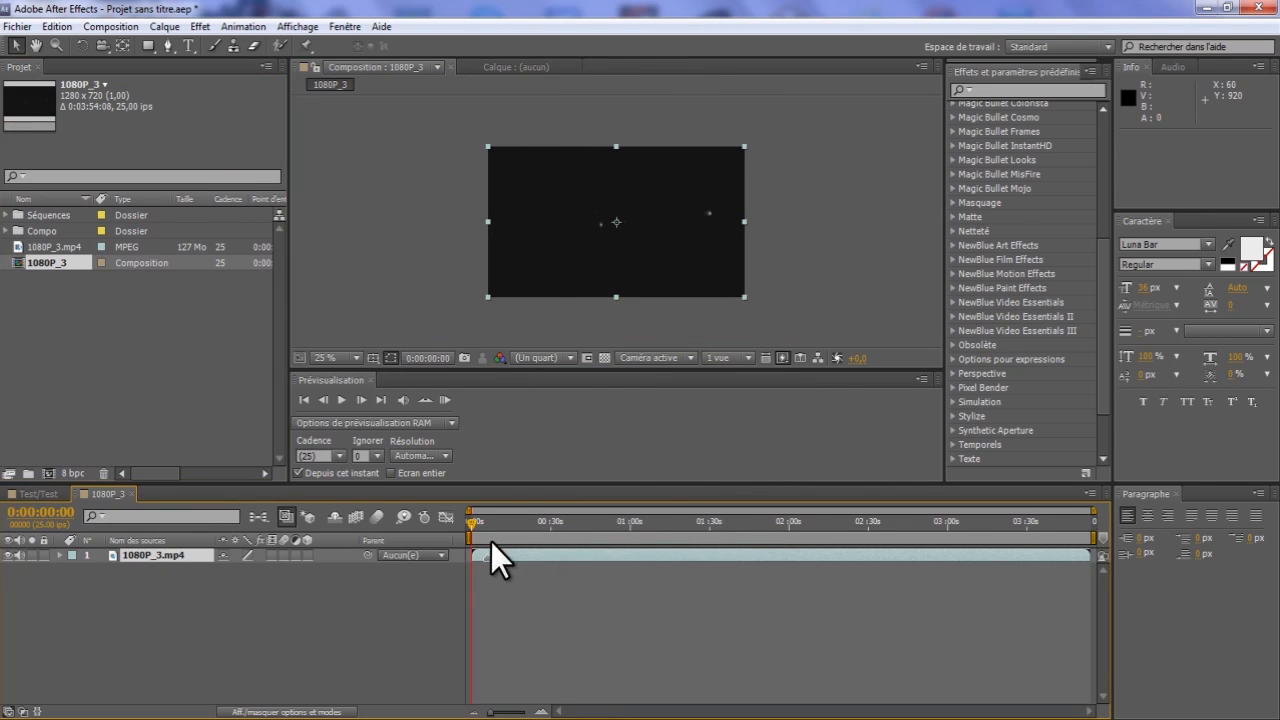
Scrub the 1080P_3 composition to 0:00:14:06 and return to the Test/Test composition.
left_click_drag(471, 526, 495, 519)
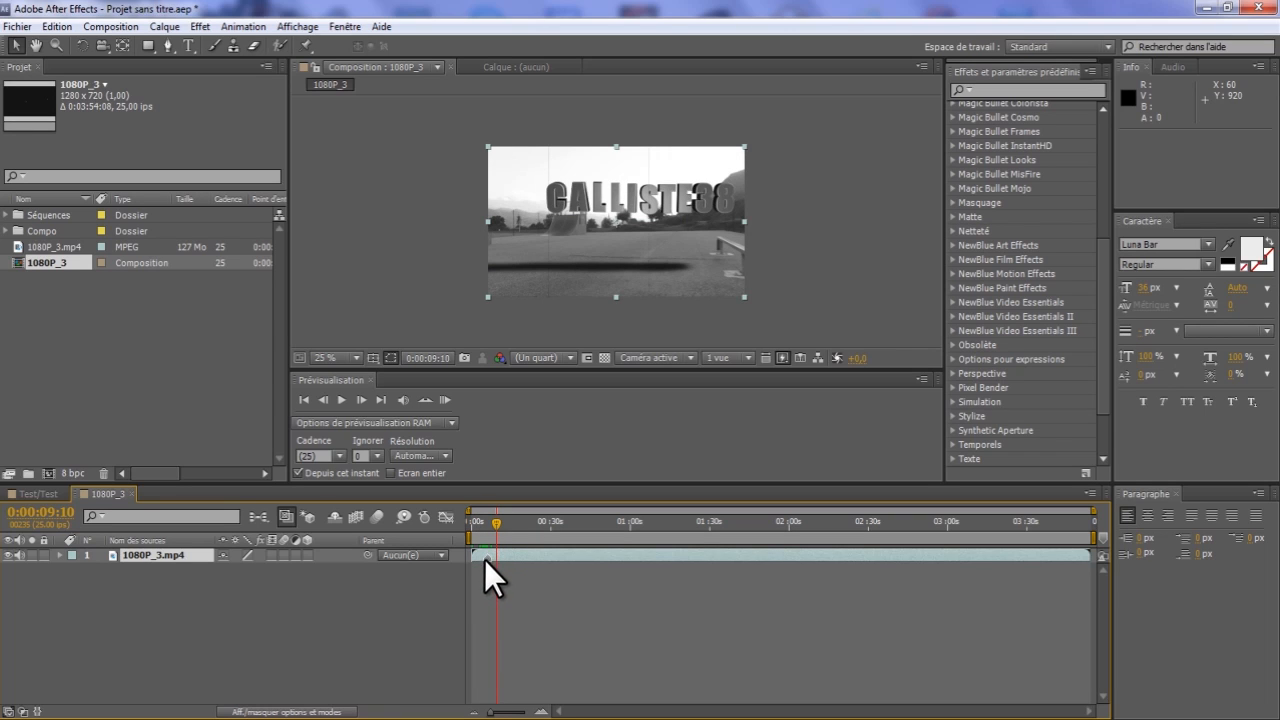
mouse_move(494, 528)
left_mouse_down()
mouse_move(552, 534)
mouse_move(500, 533)
mouse_move(515, 529)
left_mouse_up()
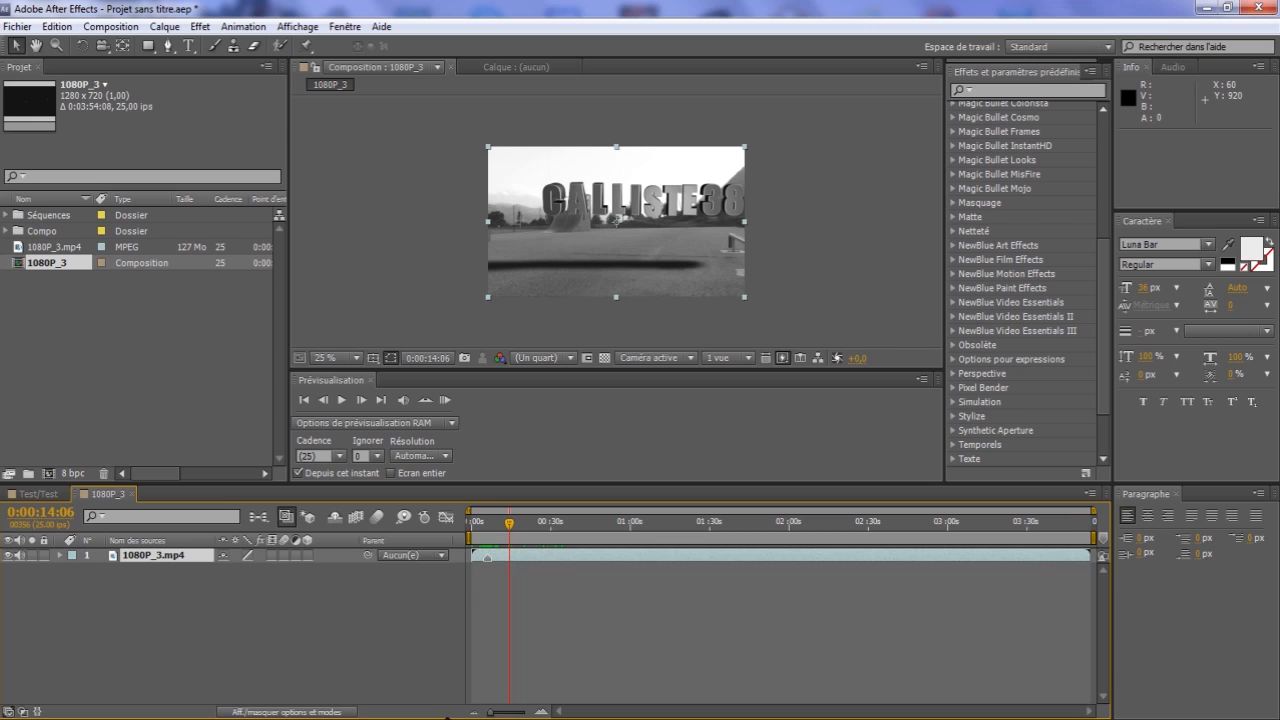
left_click(38, 494)
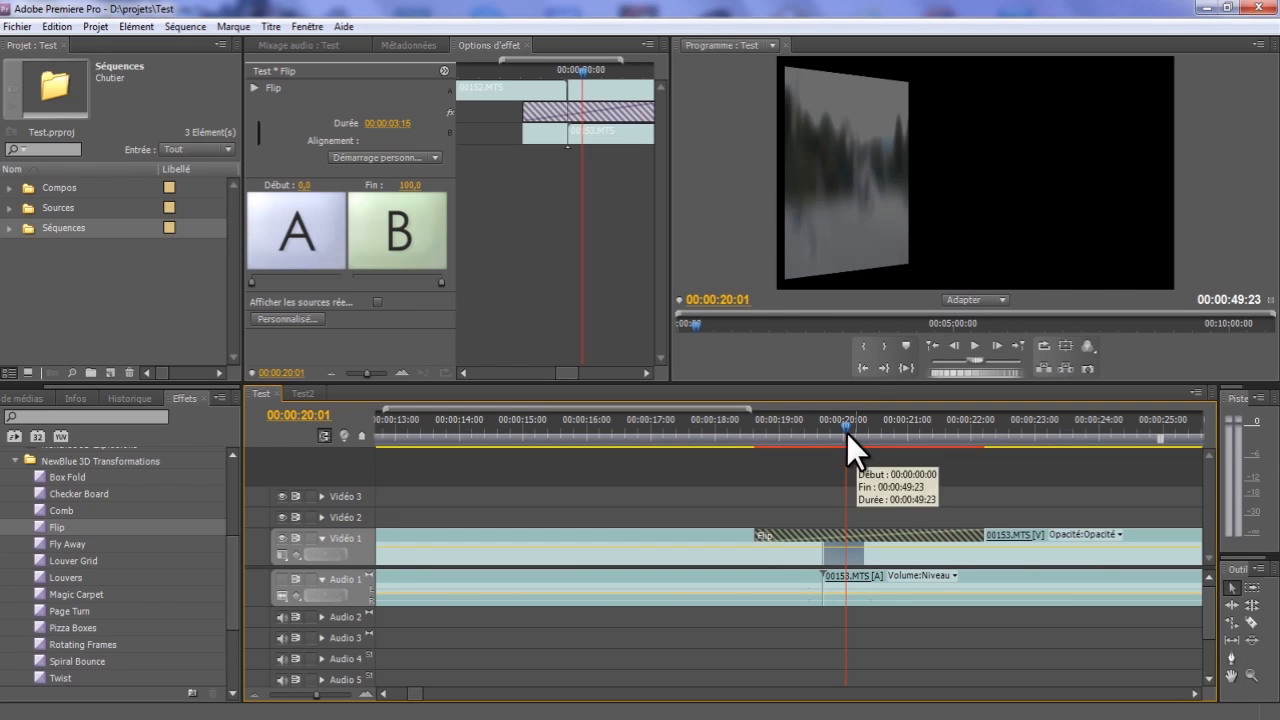
In Premiere Pro, add a marker at 00:00:18:15, the start of the Flip transition, and move the playhead to 00:00:18:09.
left_click(797, 432)
left_click_drag(797, 432, 752, 434)
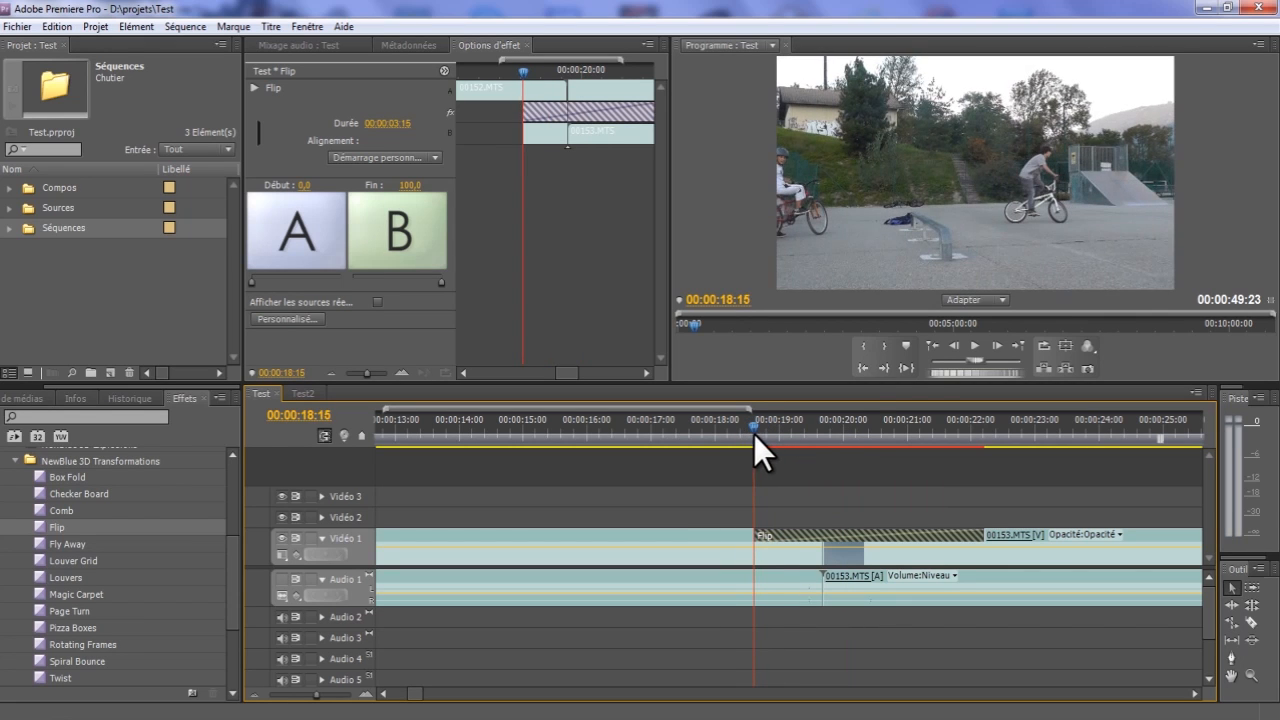
left_click(907, 349)
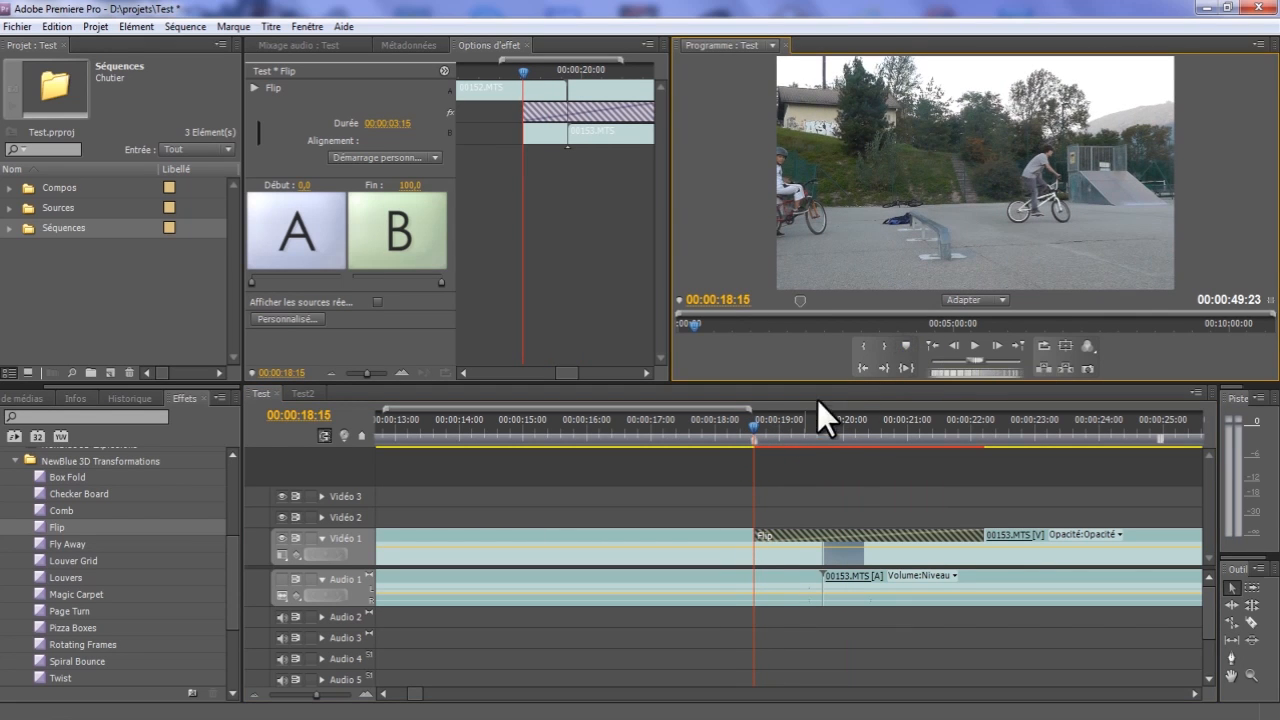
left_click_drag(754, 428, 738, 430)
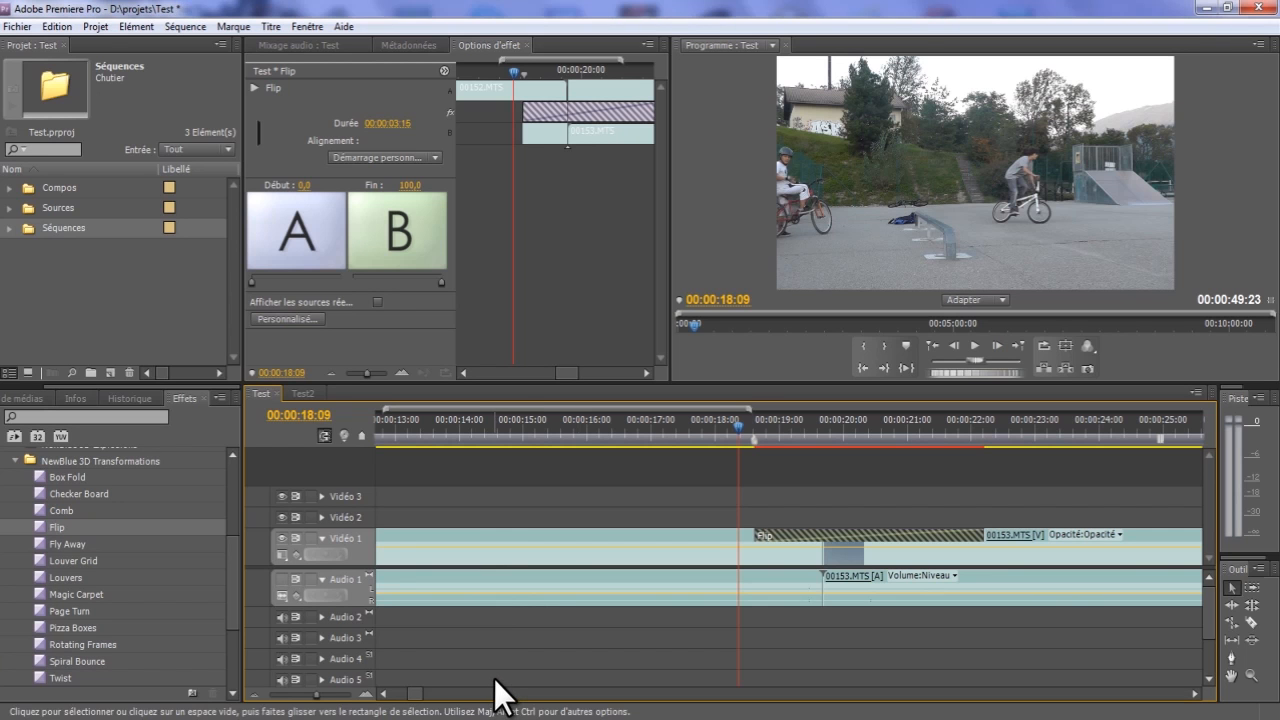
Save the Premiere Pro project and scrub the Test/Test composition in After Effects to 0:00:11:01.
key("ctrl+s")
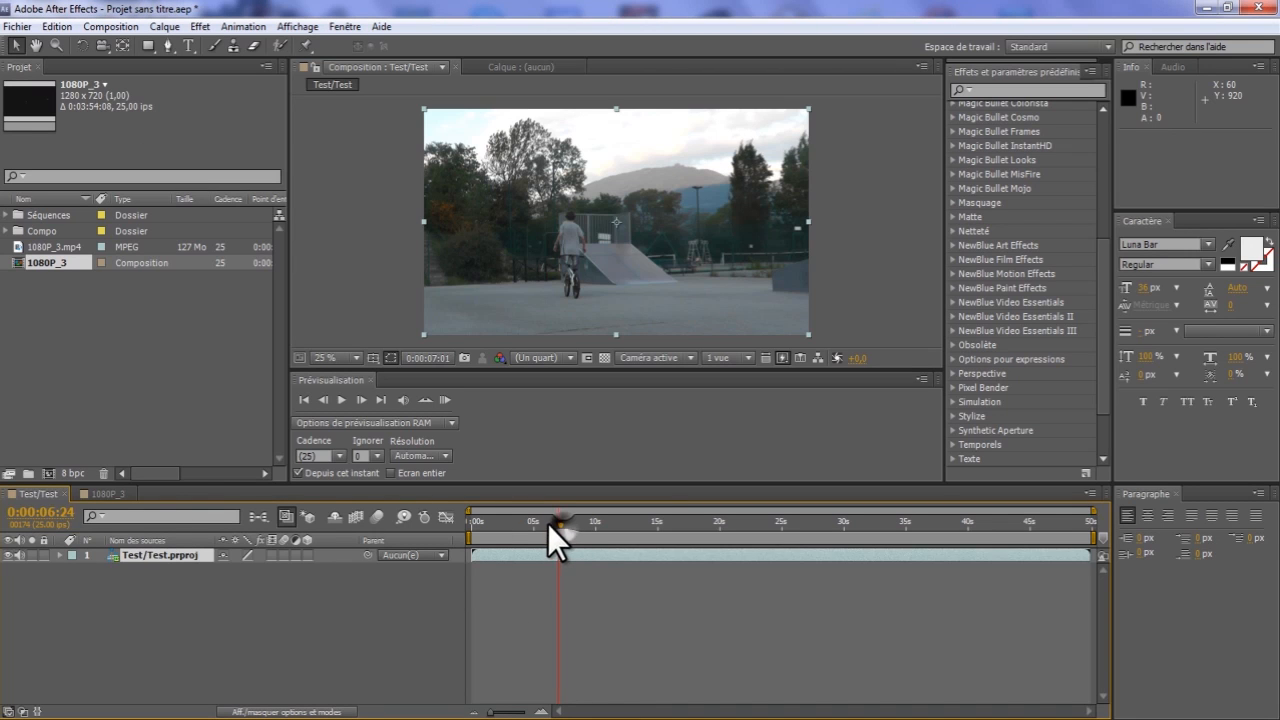
left_click_drag(524, 531, 613, 537)
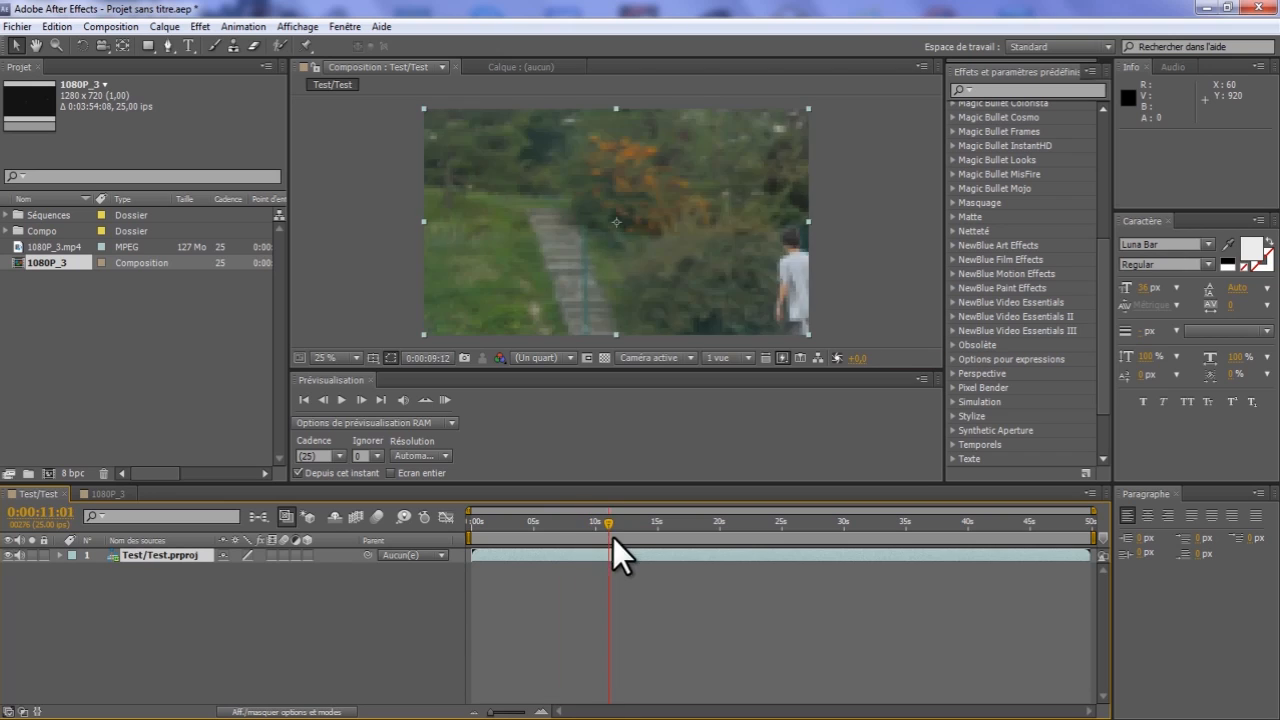
Apply the CC Sphere perspective effect to the 1080P_3.mp4 layer in the 1080P_3 composition, inspect it and collapse its settings.
left_click(110, 494)
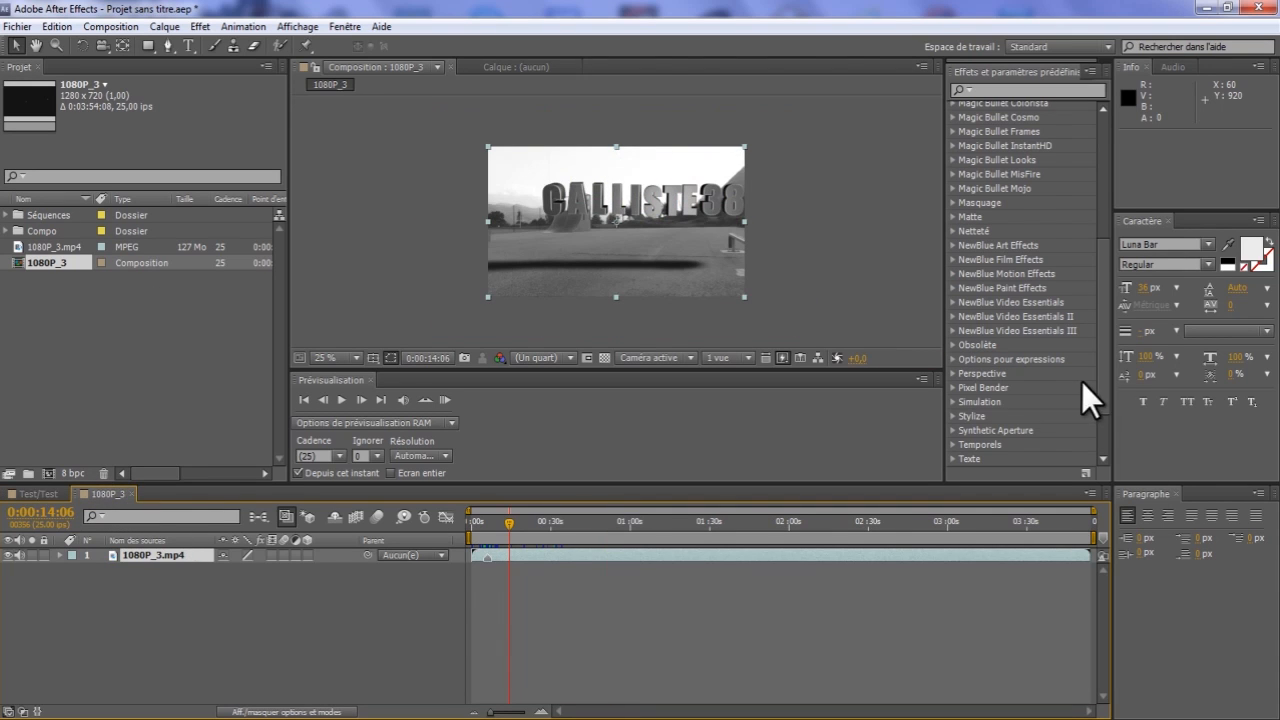
scroll(1050, 415, "down", 2)
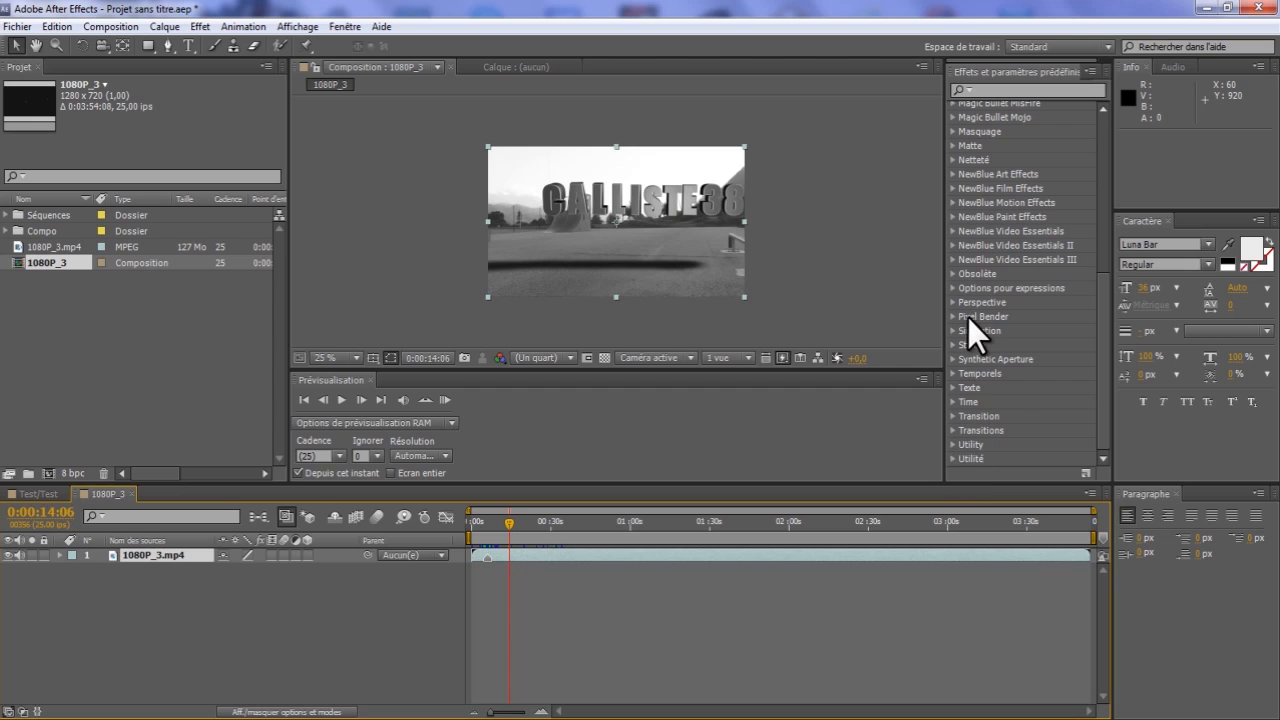
scroll(966, 349, "up", 1)
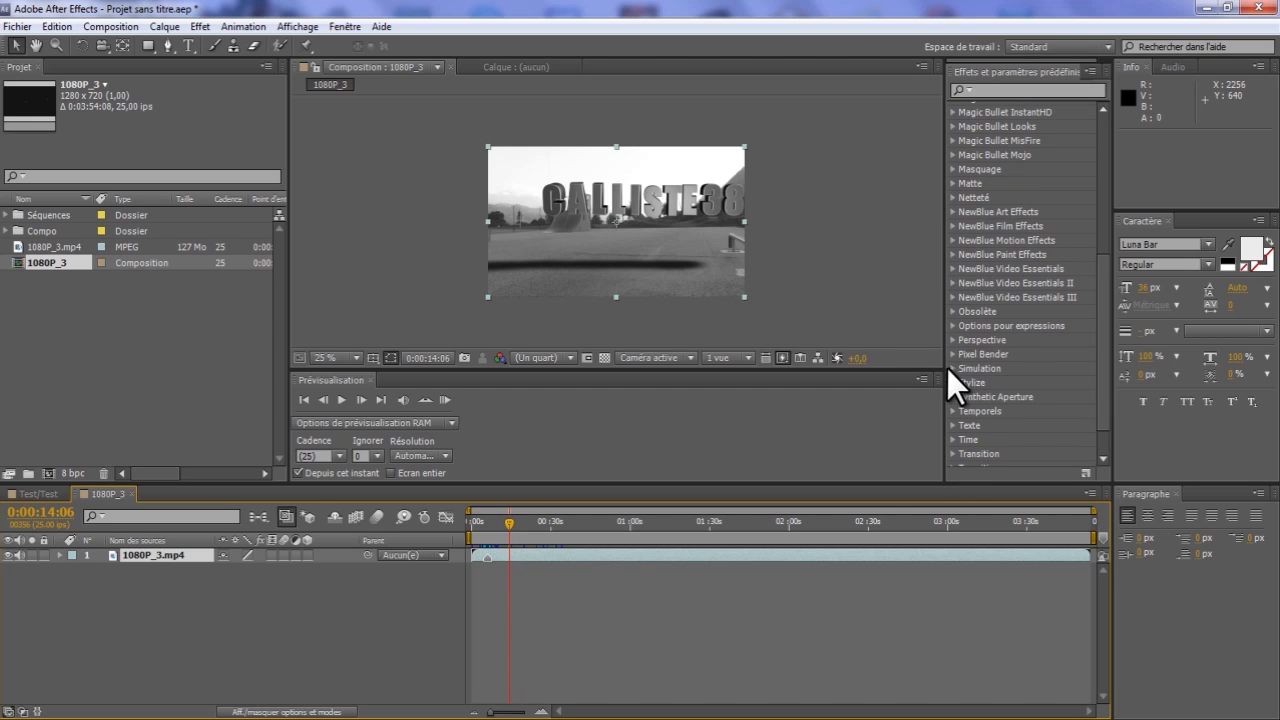
left_click(953, 340)
scroll(961, 350, "down", 2)
left_click_drag(997, 308, 152, 555)
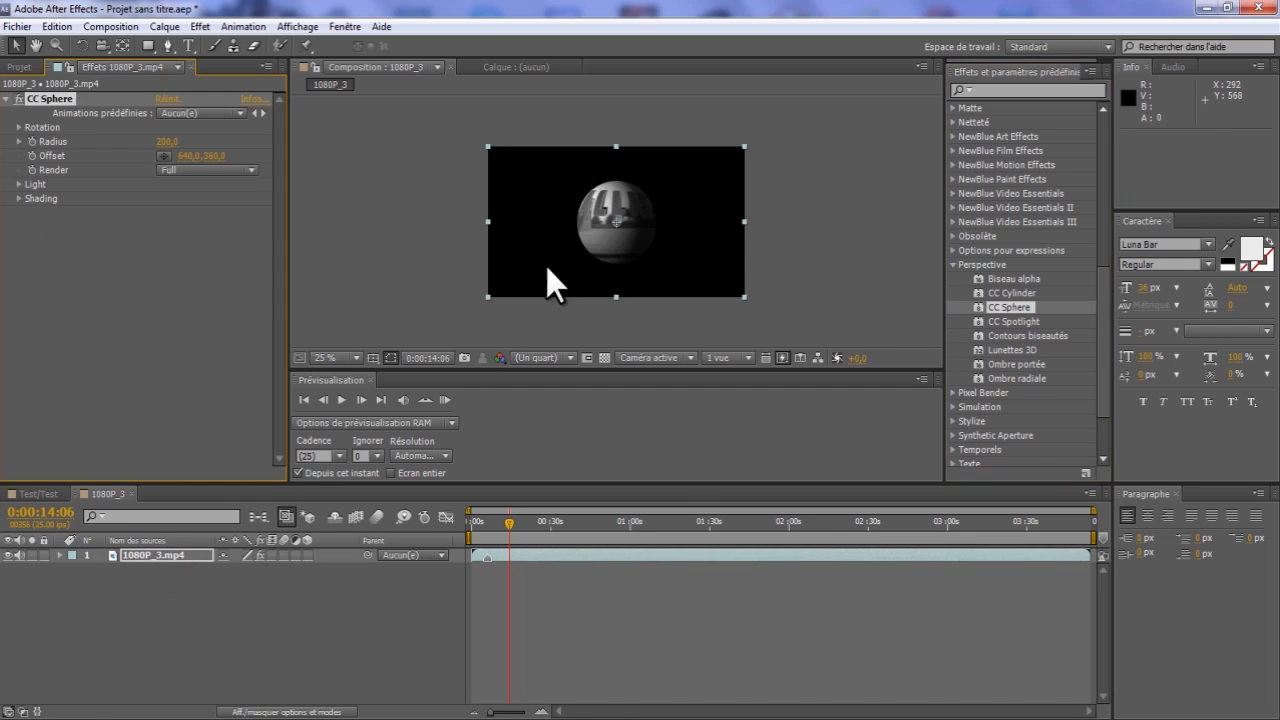
scroll(607, 206, "up", 6)
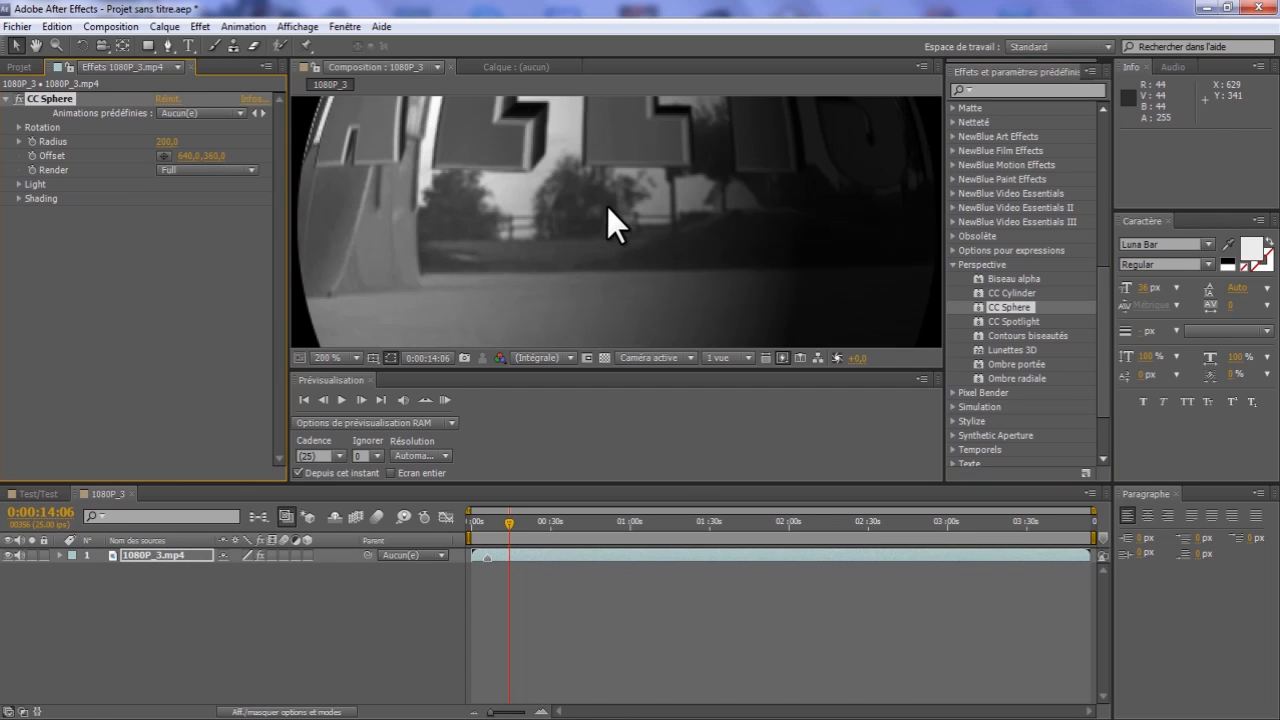
scroll(609, 205, "down", 6)
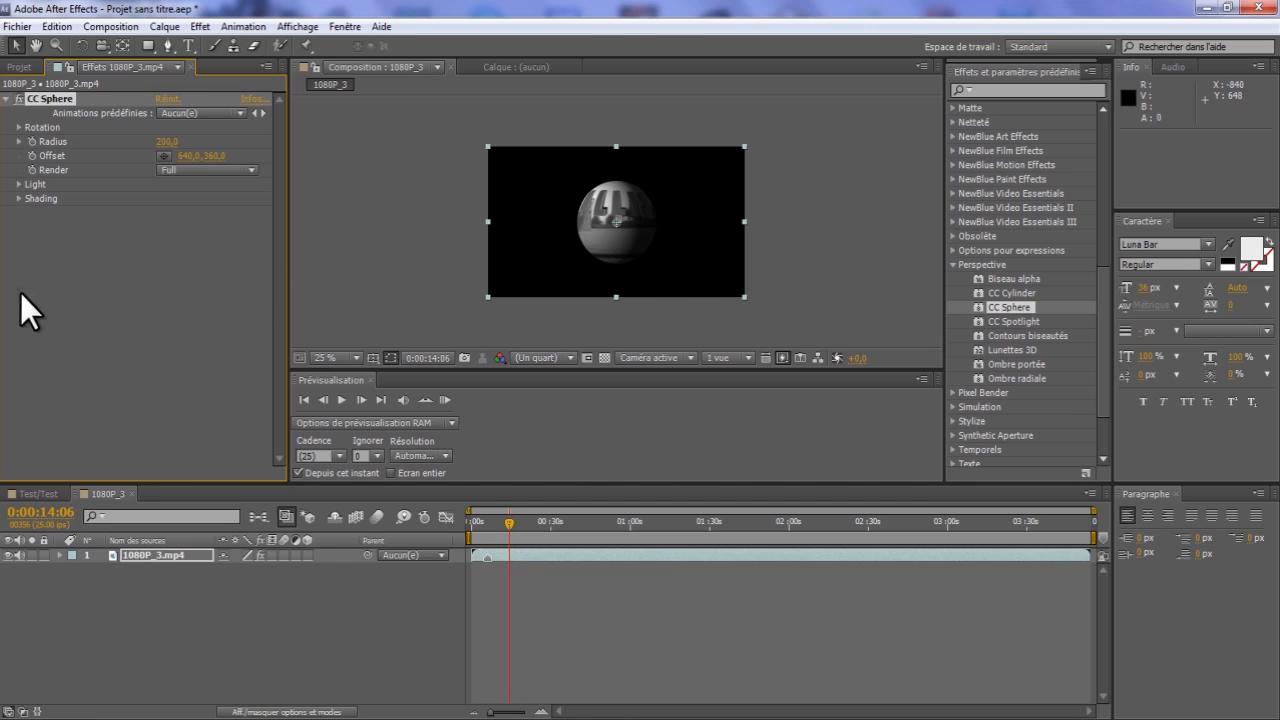
left_click(6, 99)
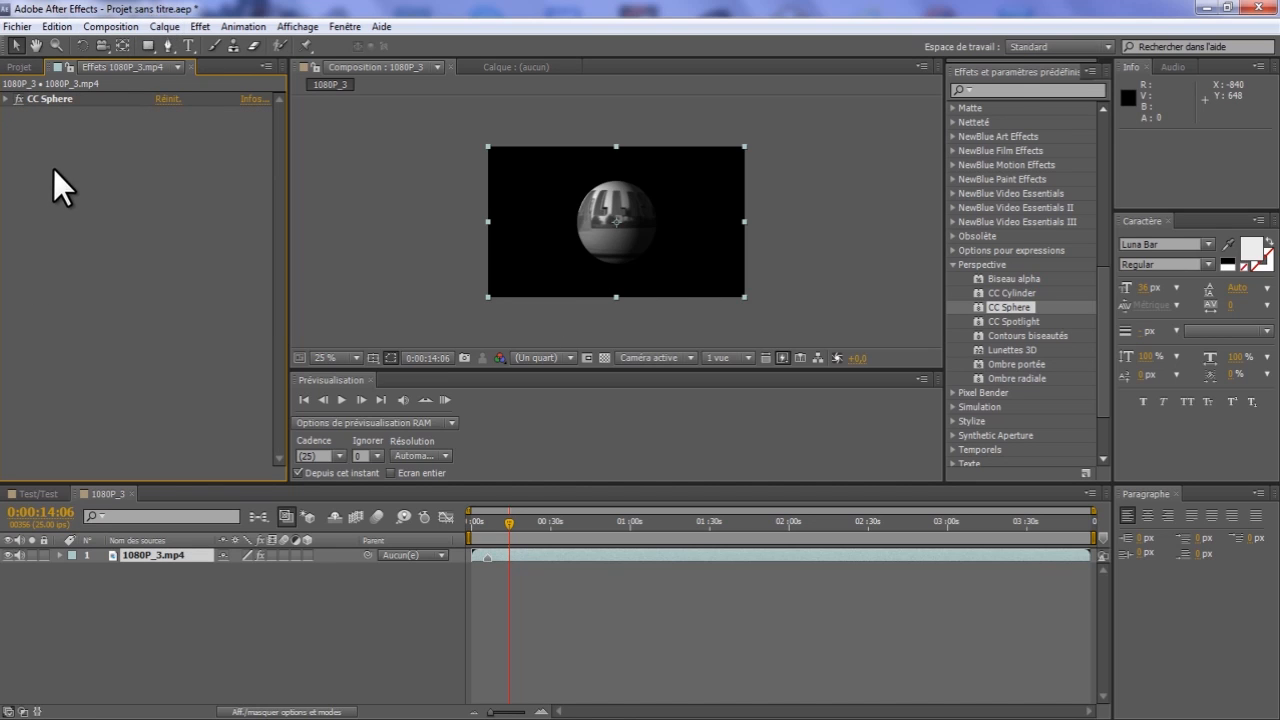
Save the After Effects project as "Test after effect" in the projets folder.
key("ctrl+s")
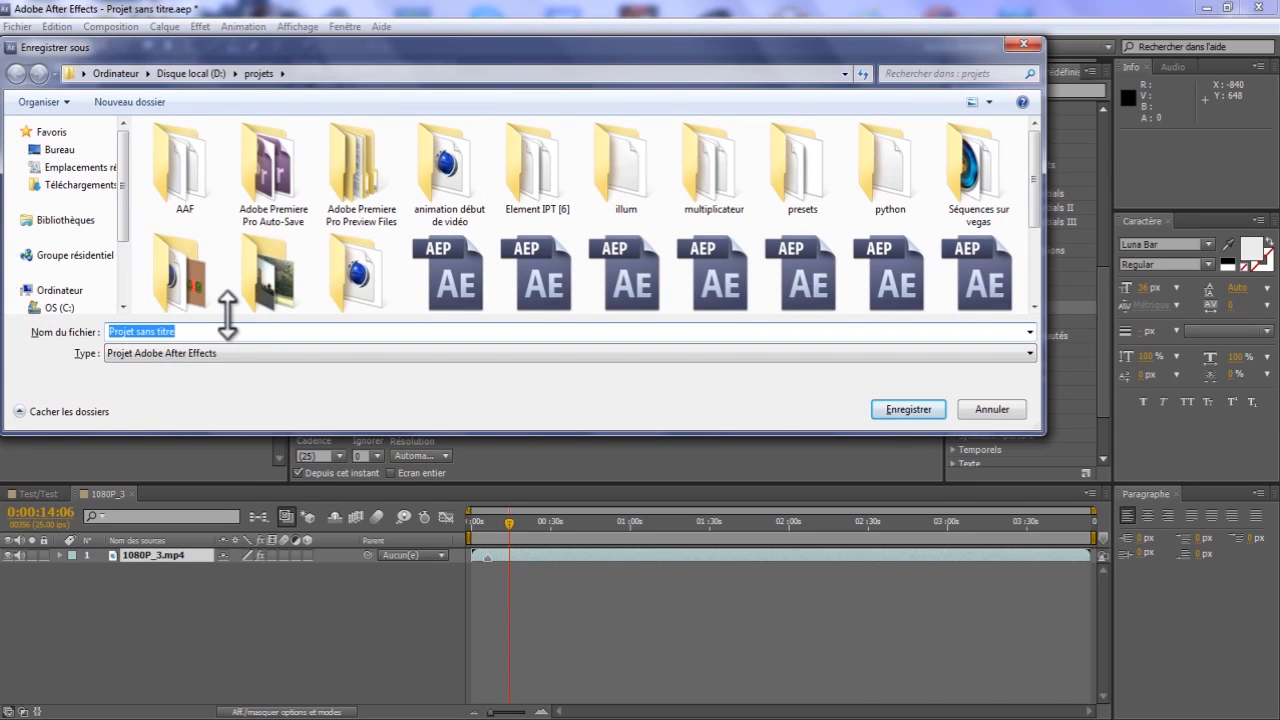
type("Test n")
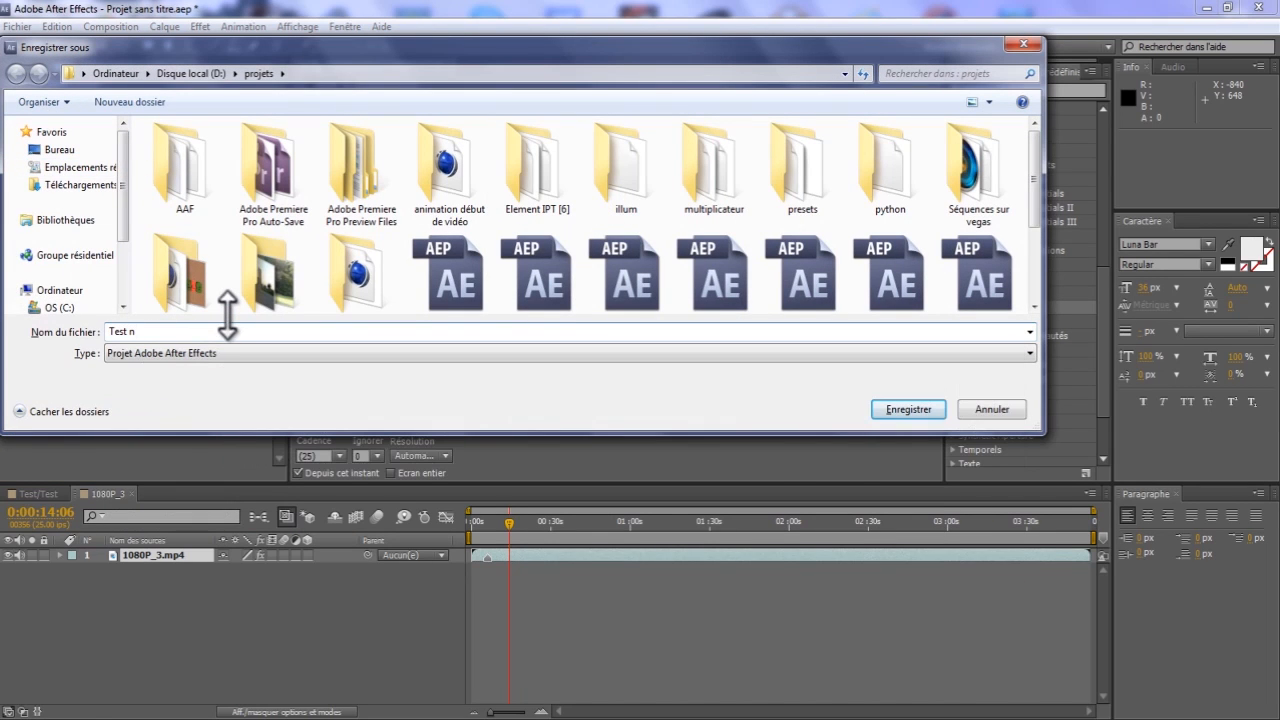
type("a")
key("BackSpace")
key("BackSpace")
type("after effect")
left_click(878, 406)
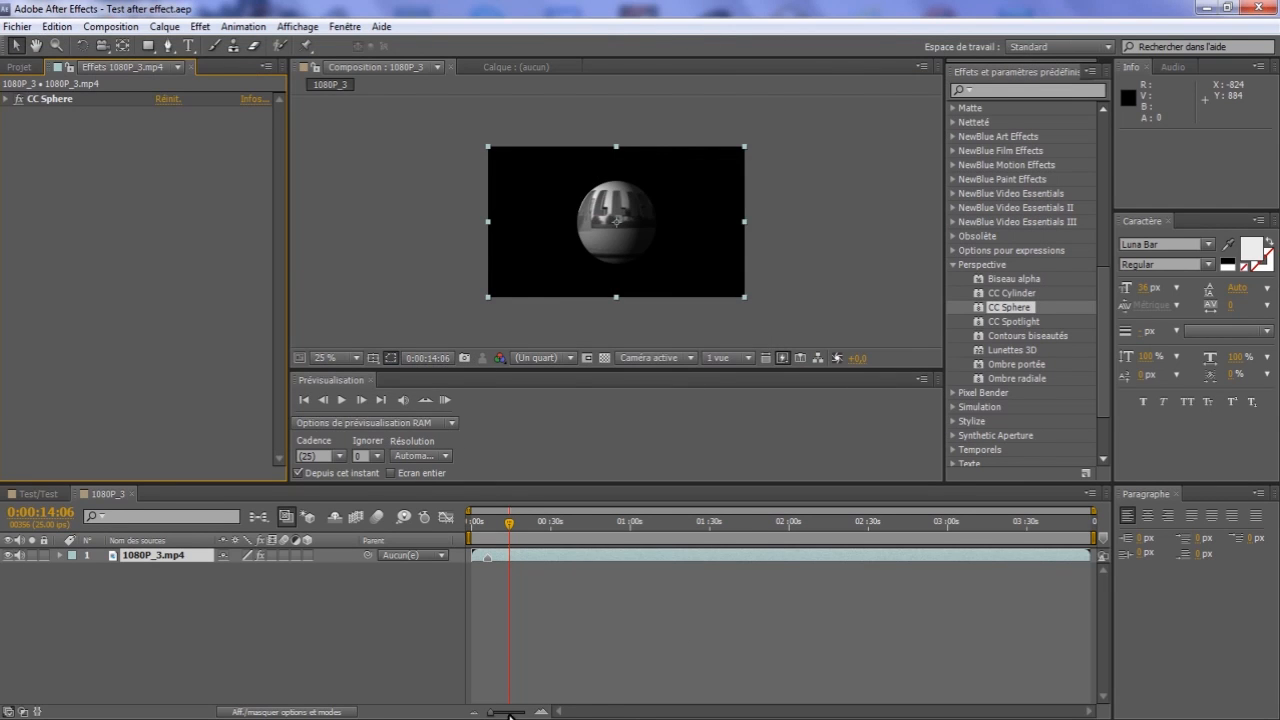
Switch to Premiere Pro and open the "Test after effect" project from the projets folder on drive D for import.
left_click(470, 718)
right_click(470, 718)
left_click(19, 322)
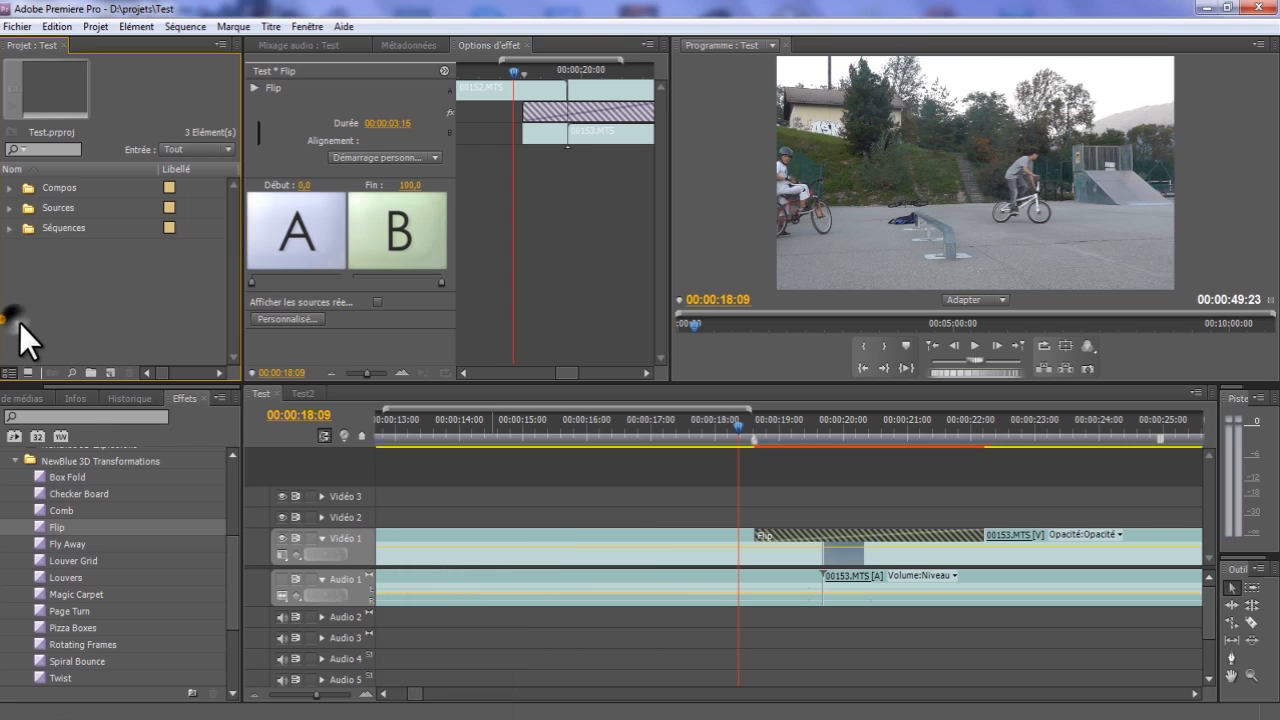
double_click(25, 299)
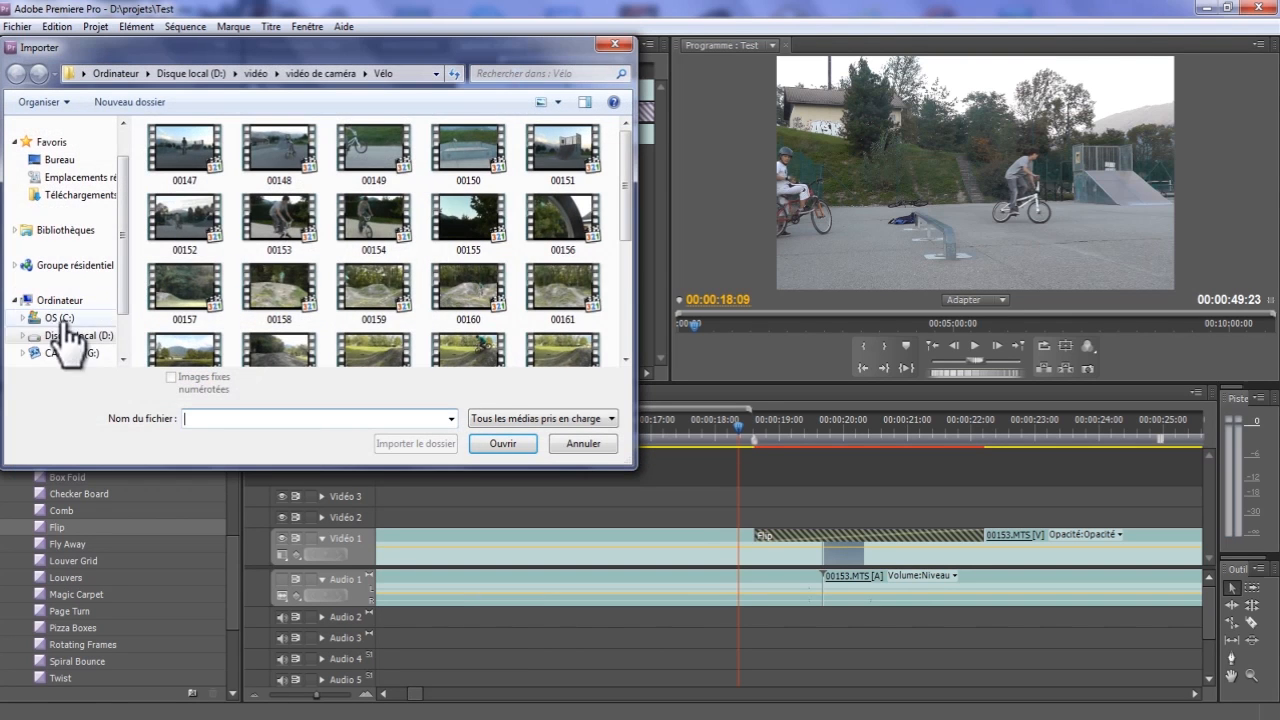
left_click(72, 336)
double_click(287, 289)
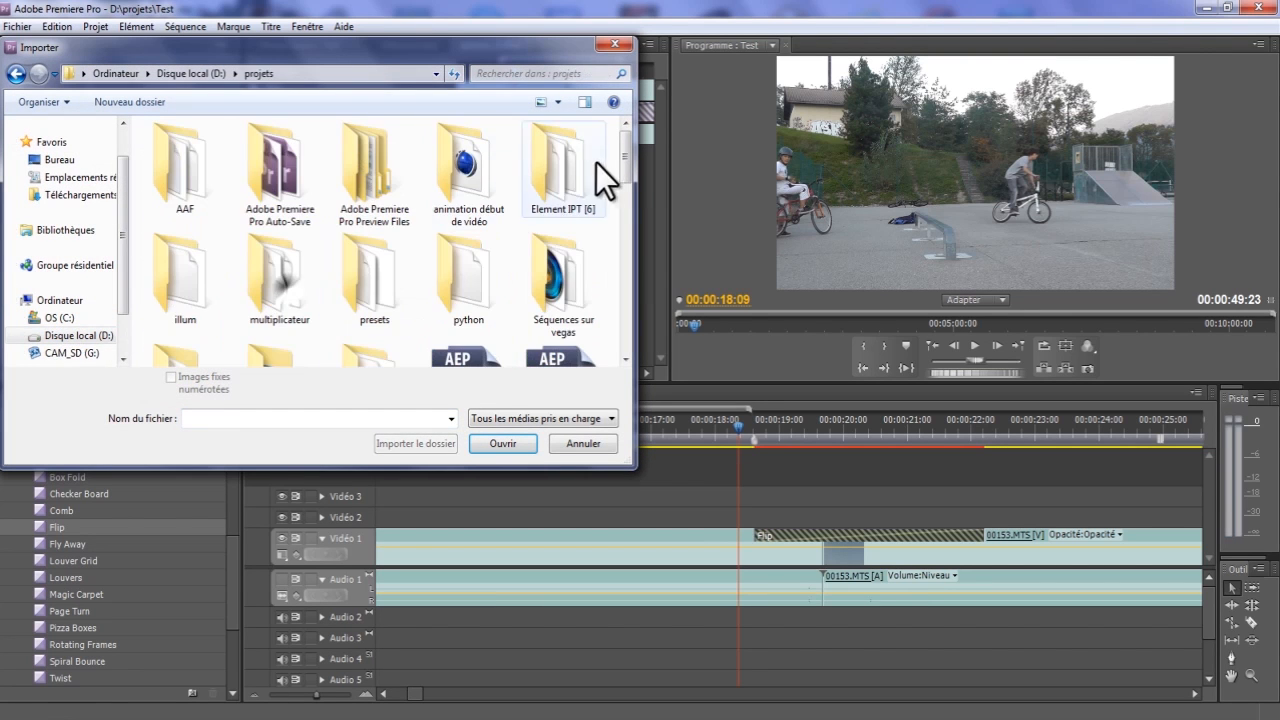
left_click_drag(627, 164, 397, 273)
double_click(273, 271)
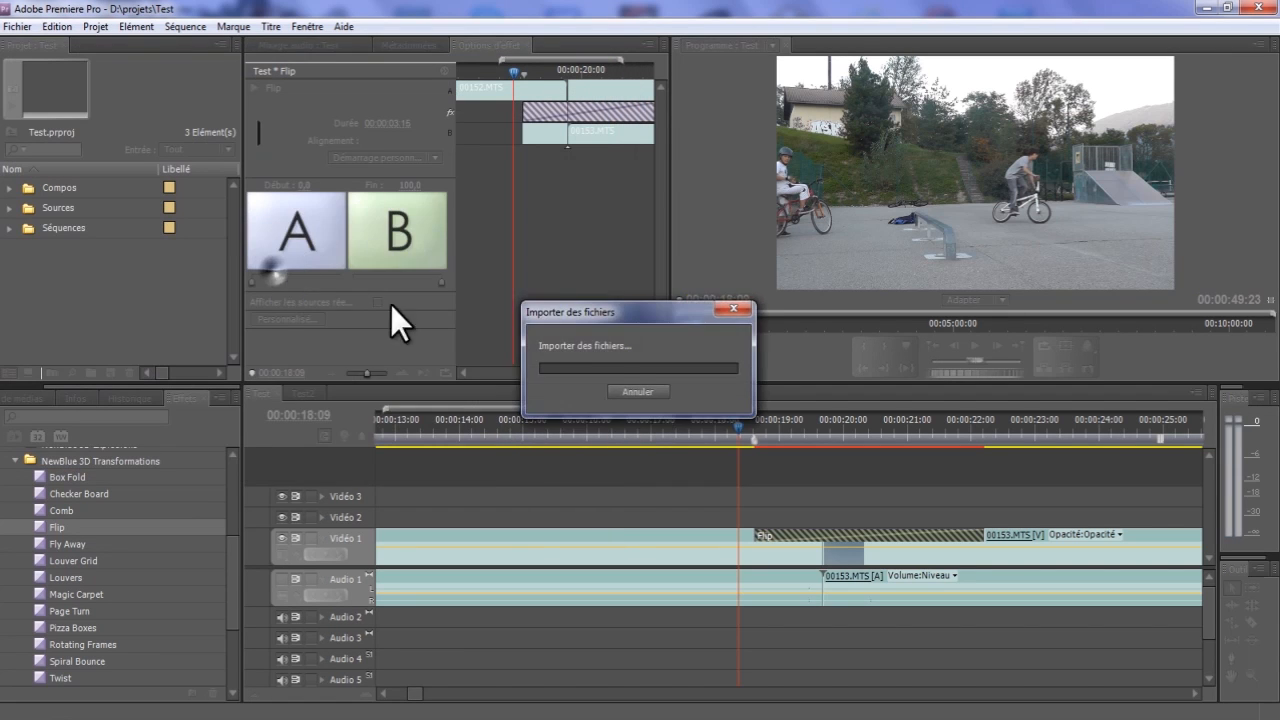
Look into the Compo folder of the After Effects project, collapse it and import the 1080P_3 composition.
left_click(296, 273)
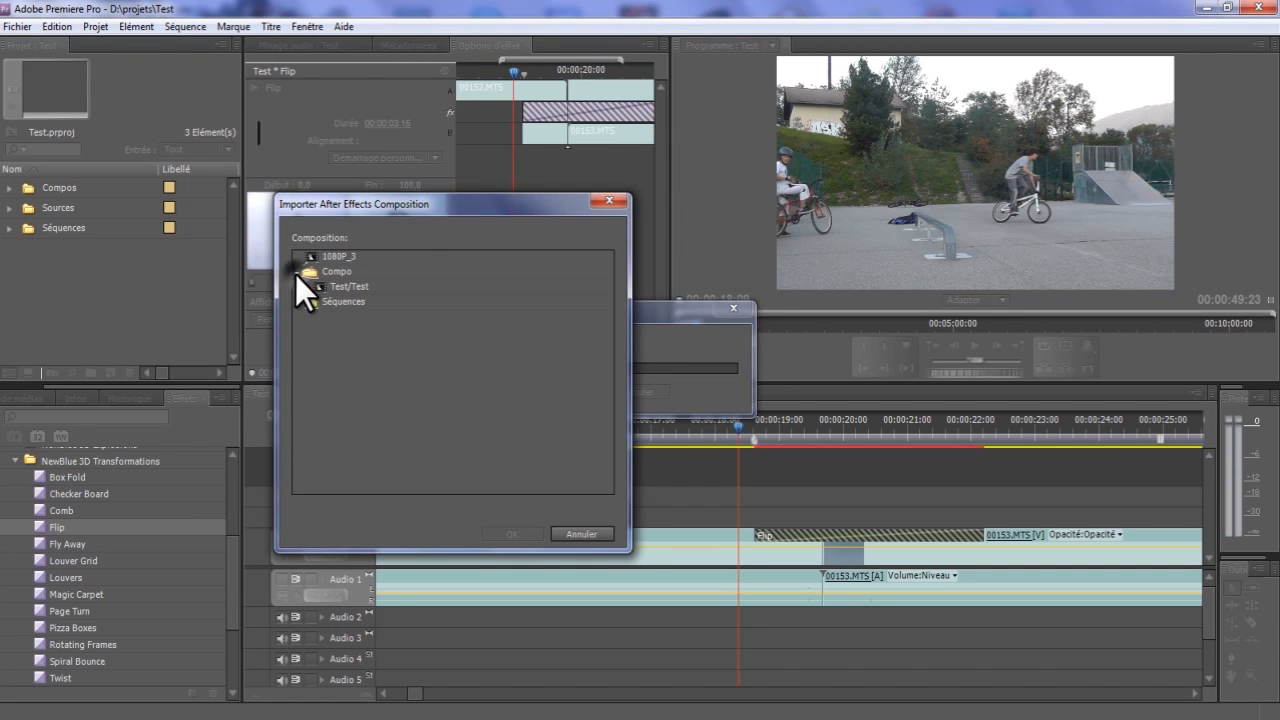
left_click(306, 258)
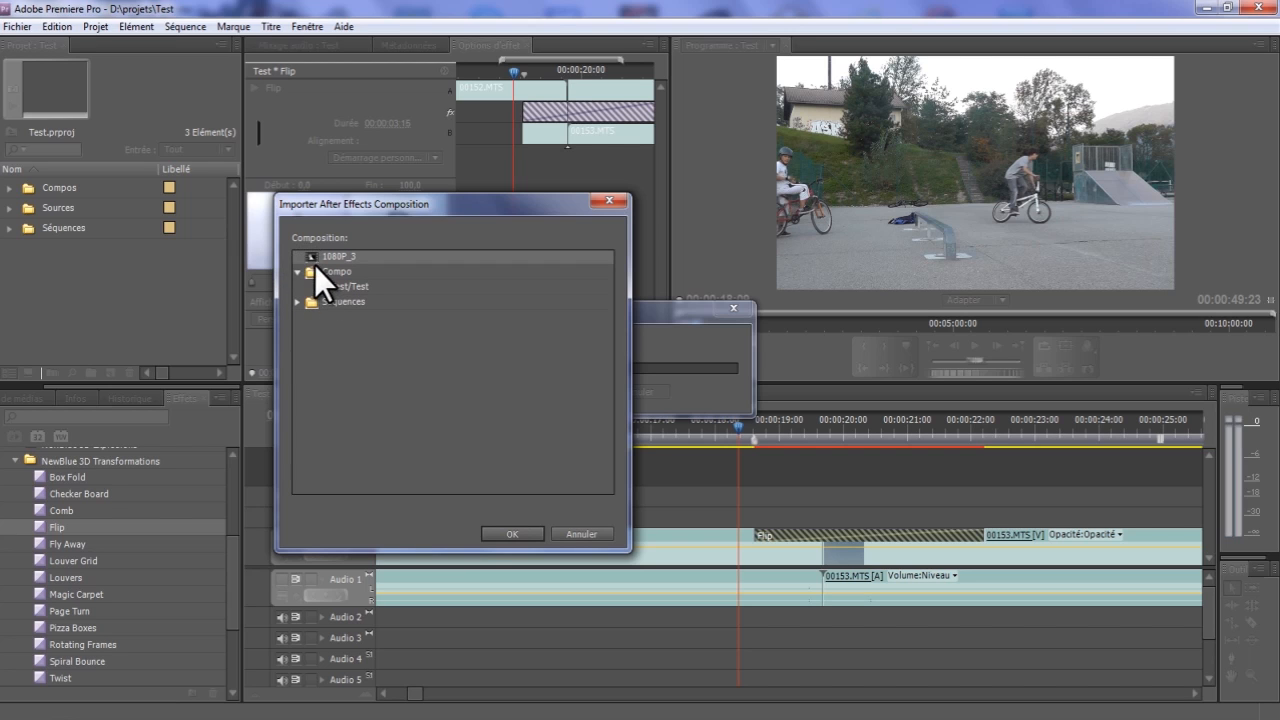
left_click(296, 272)
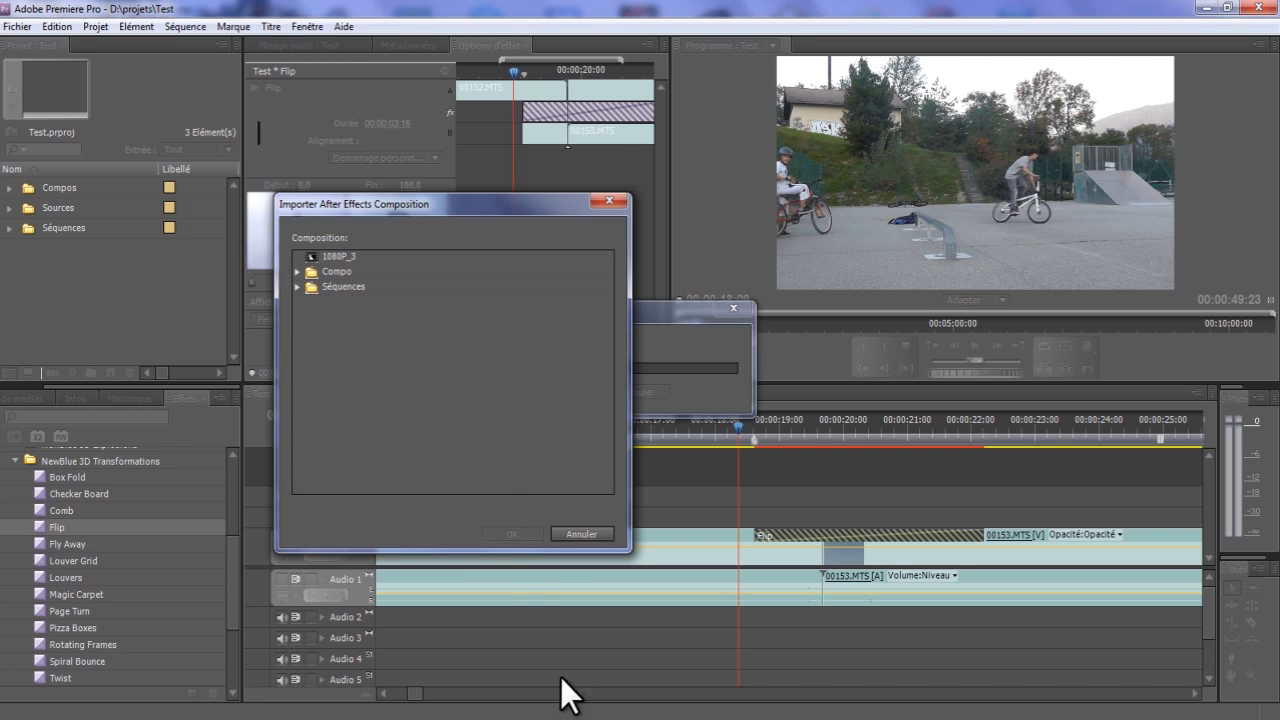
double_click(311, 257)
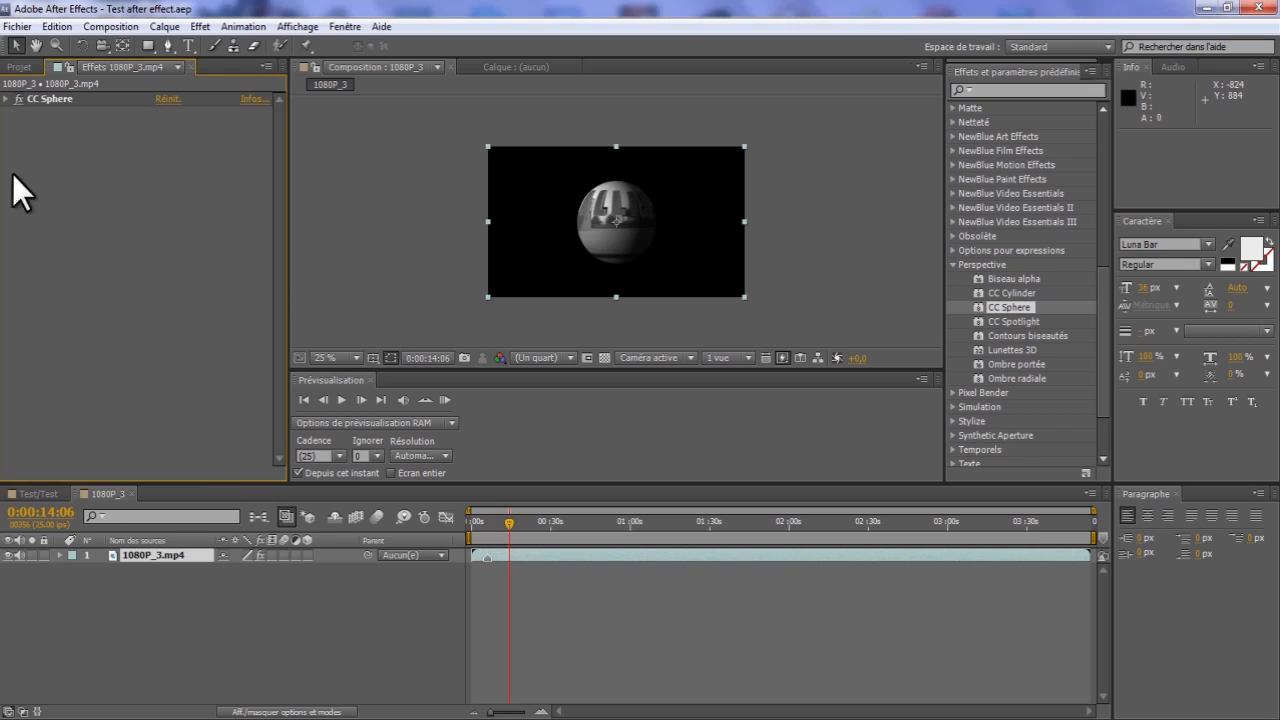
In the After Effects project, collapse the Séquences folder and move the 1080P_3 composition into the Compo folder.
left_click(20, 68)
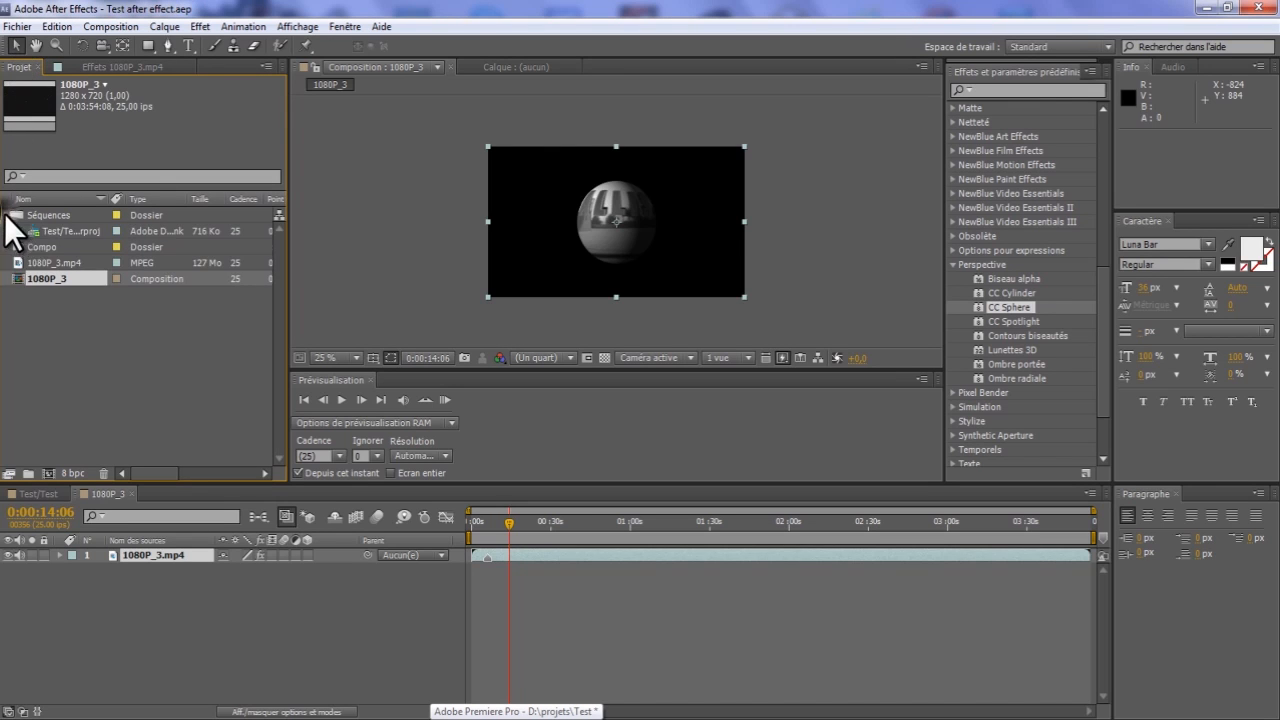
left_click(5, 215)
left_click_drag(24, 262, 45, 230)
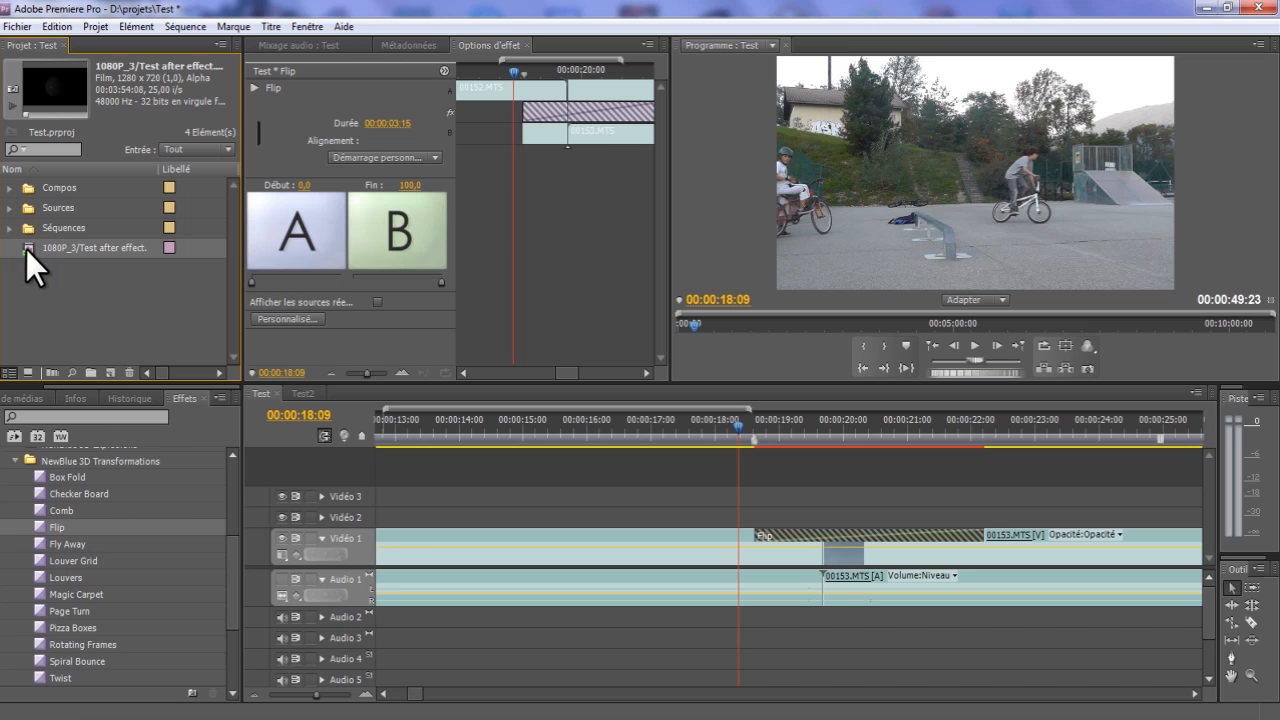
Switch to Premiere Pro, create a new sequence from the imported 1080P_3 composition and preview it at 00:00:59:00.
left_click_drag(26, 249, 551, 526)
mouse_move(30, 255)
left_mouse_down()
mouse_move(412, 475)
mouse_move(415, 505)
mouse_move(85, 325)
mouse_move(15, 261)
left_mouse_up()
left_click_drag(25, 247, 161, 322)
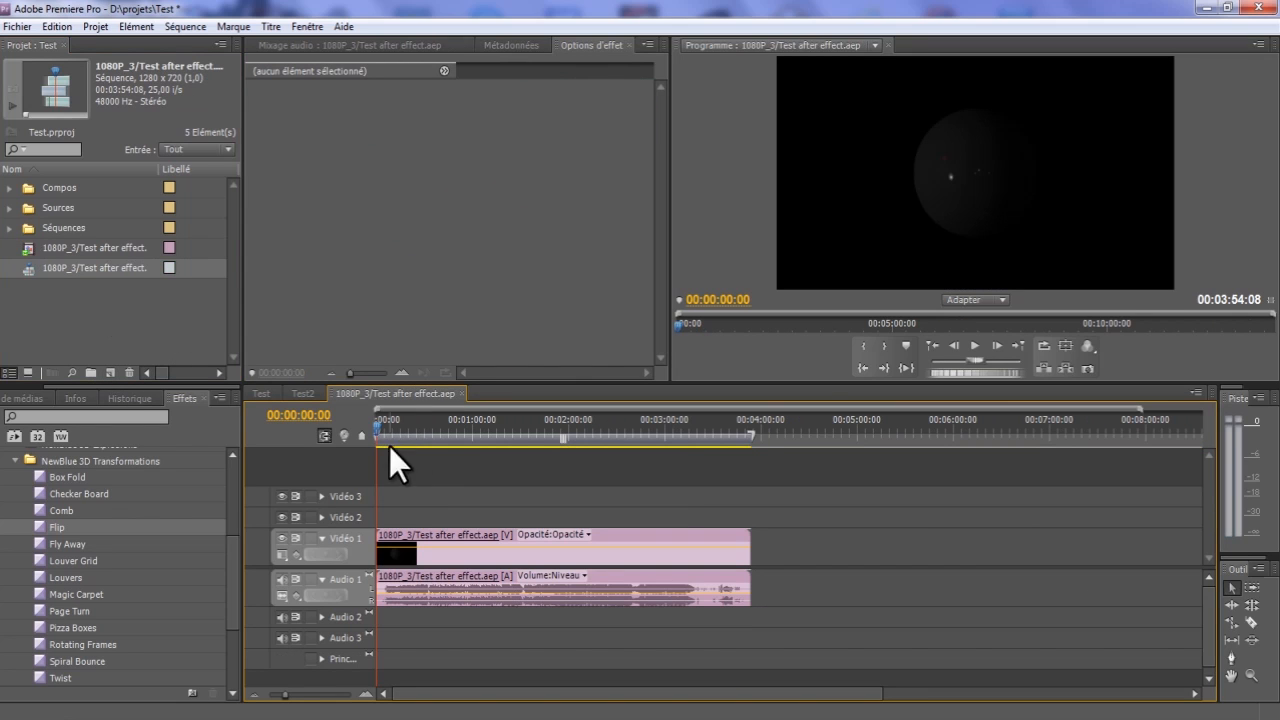
left_click_drag(377, 427, 471, 450)
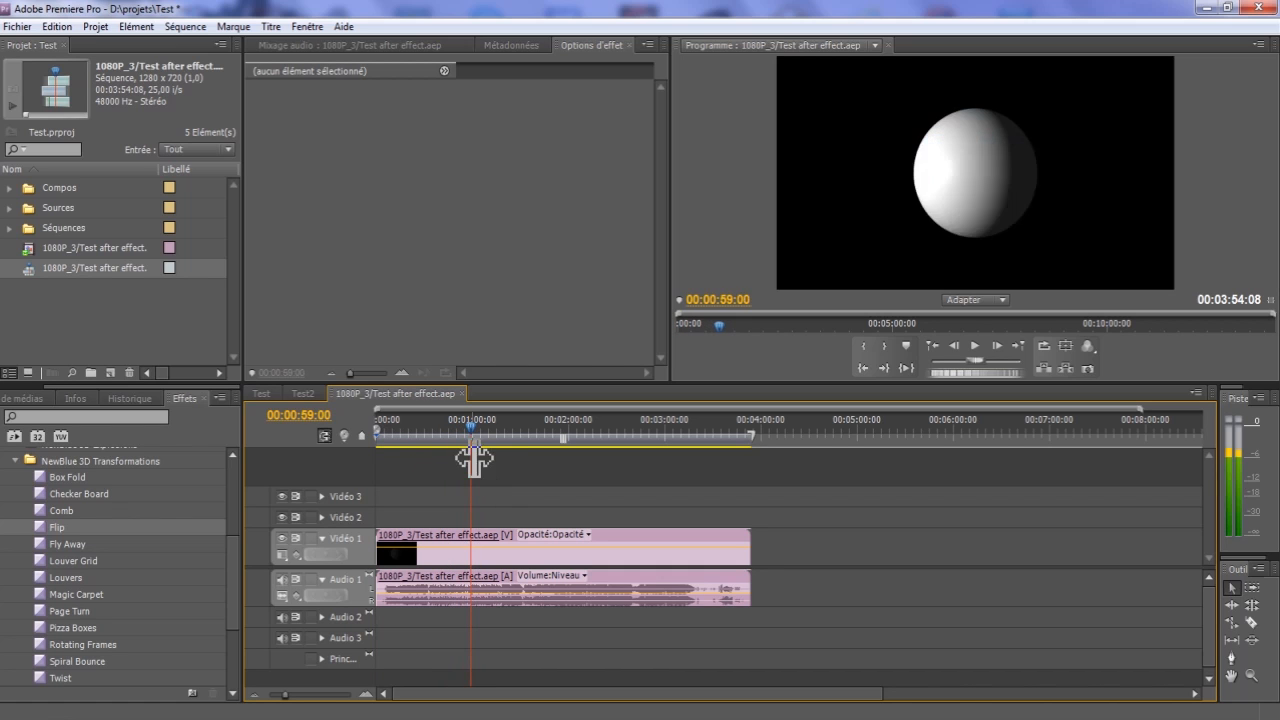
left_click(451, 533)
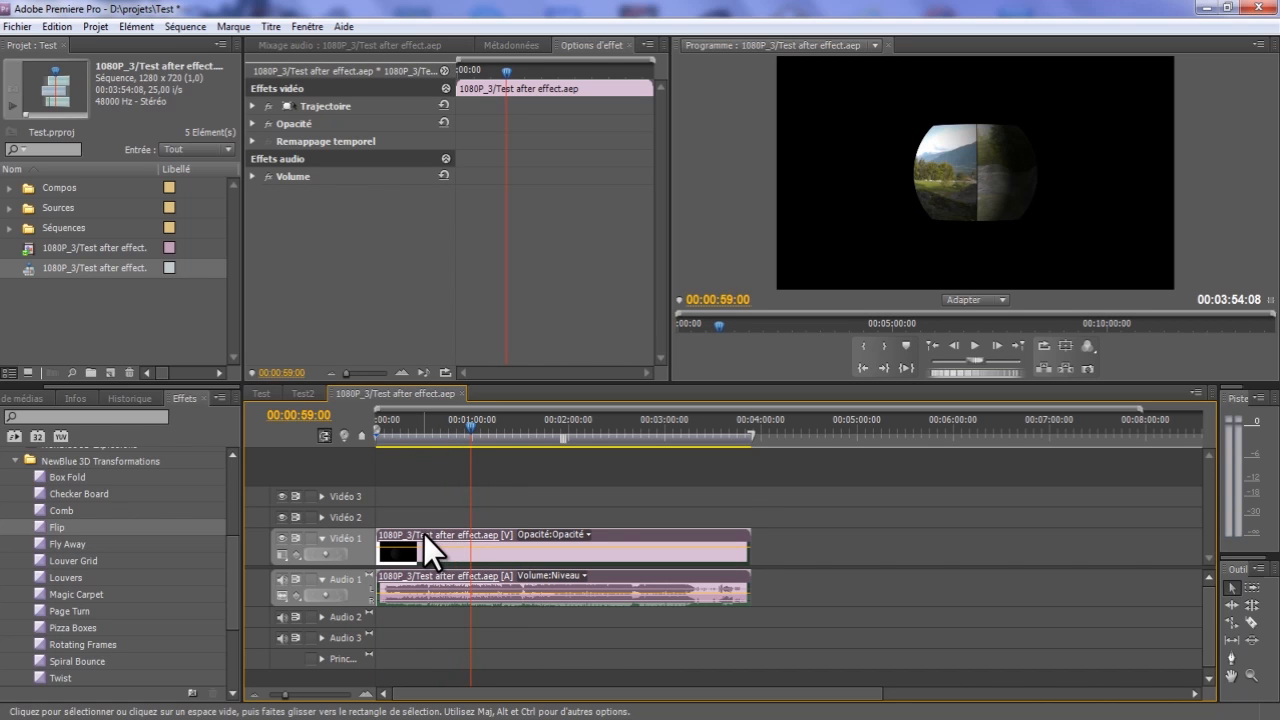
Nest the 1080P_3 sequence on Vidéo 2 at the start of the Test2 sequence and preview it up to 00:00:42:00.
left_click(312, 397)
left_click_drag(268, 362, 395, 522)
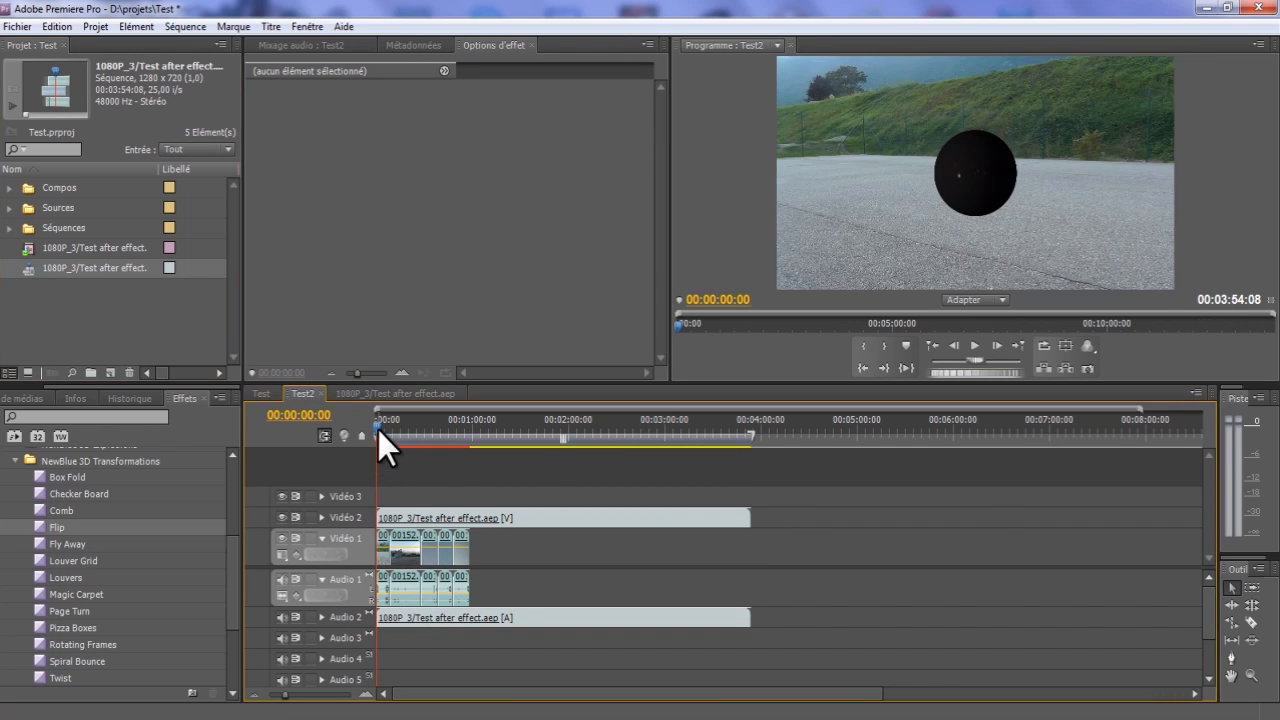
left_click_drag(377, 425, 444, 438)
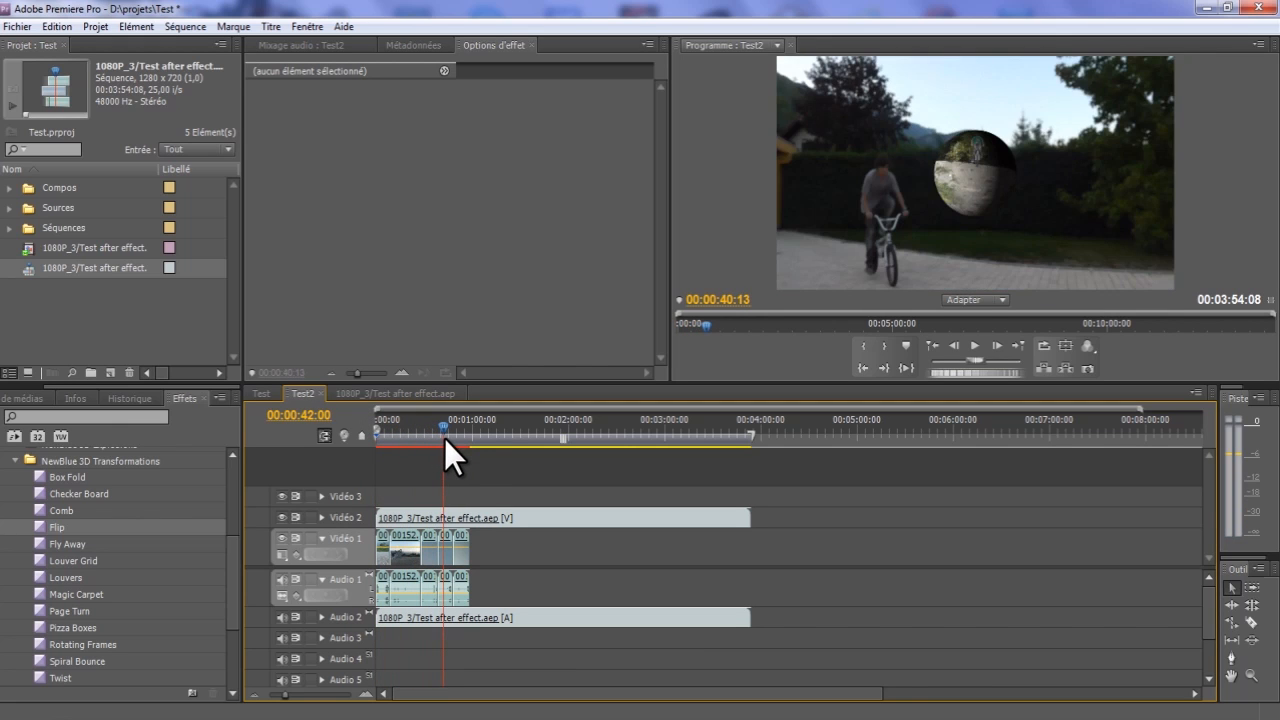
Delete the nested 1080P_3 clip from the Test2 sequence and its source sequence from the project.
left_click(496, 521)
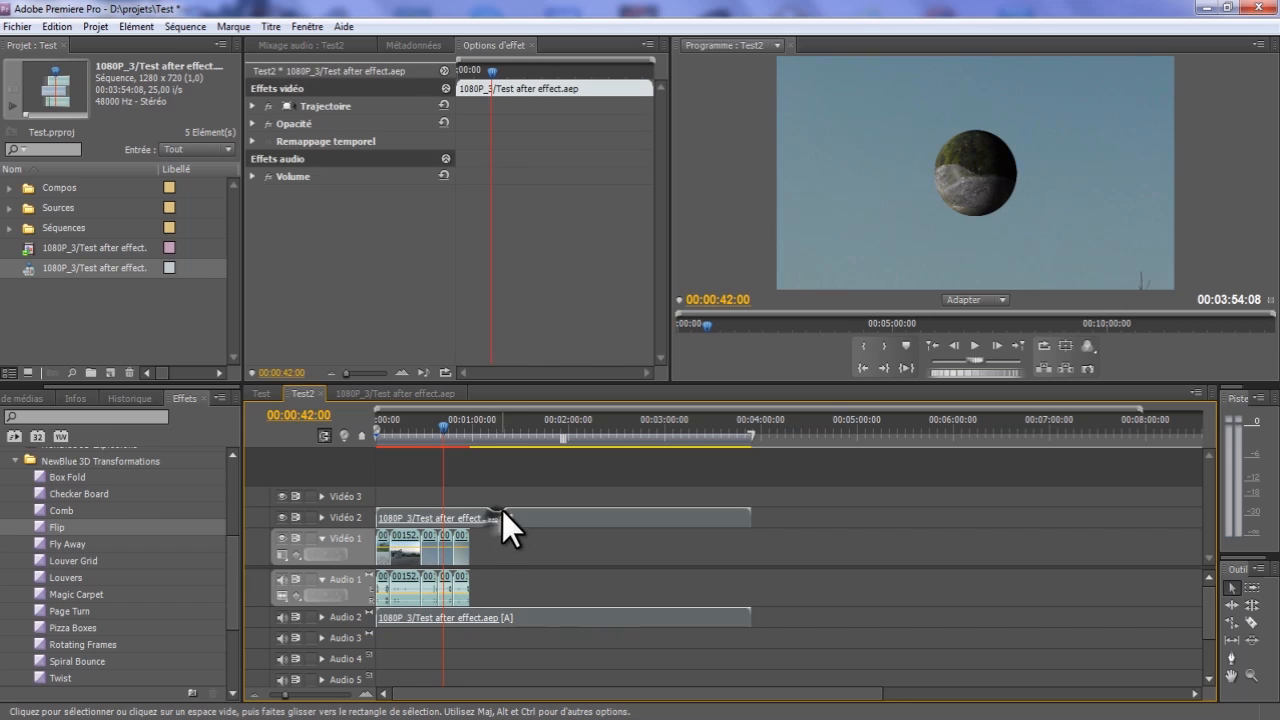
key("Delete")
left_click(41, 294)
left_click(30, 268)
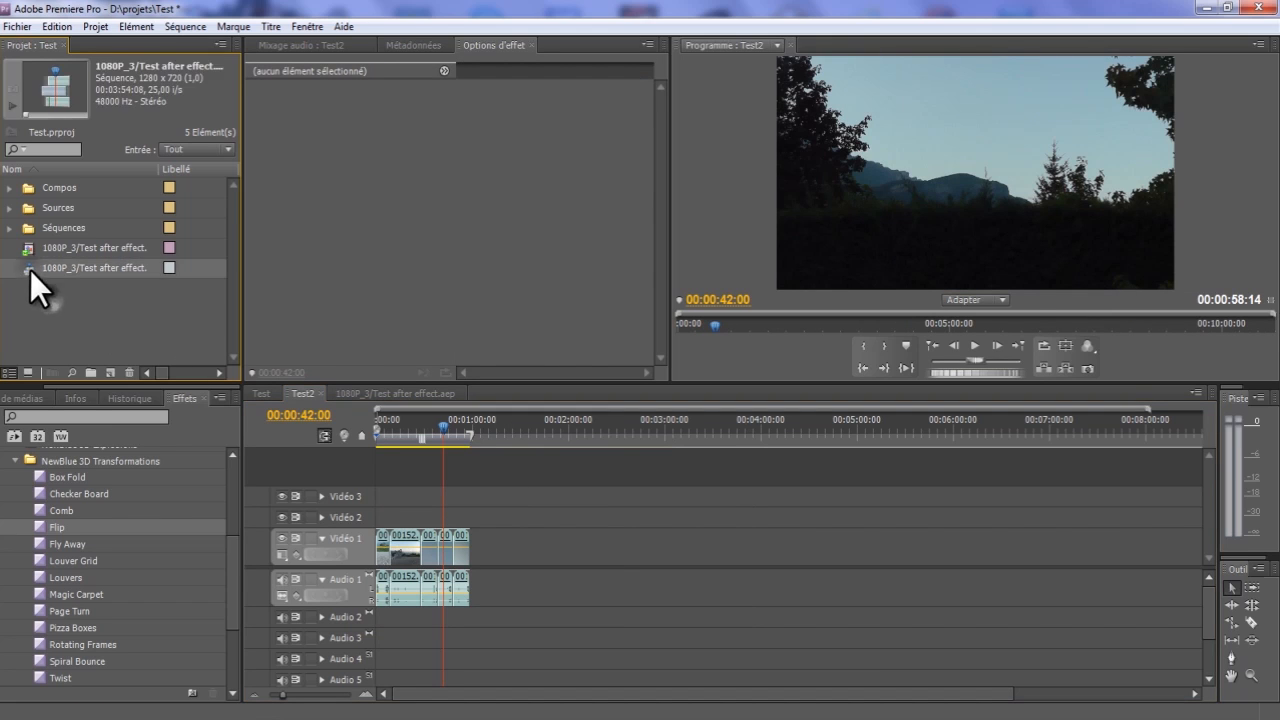
key("Delete")
Move the imported 1080P_3 composition into the Compos bin and expand that bin.
left_click(30, 248)
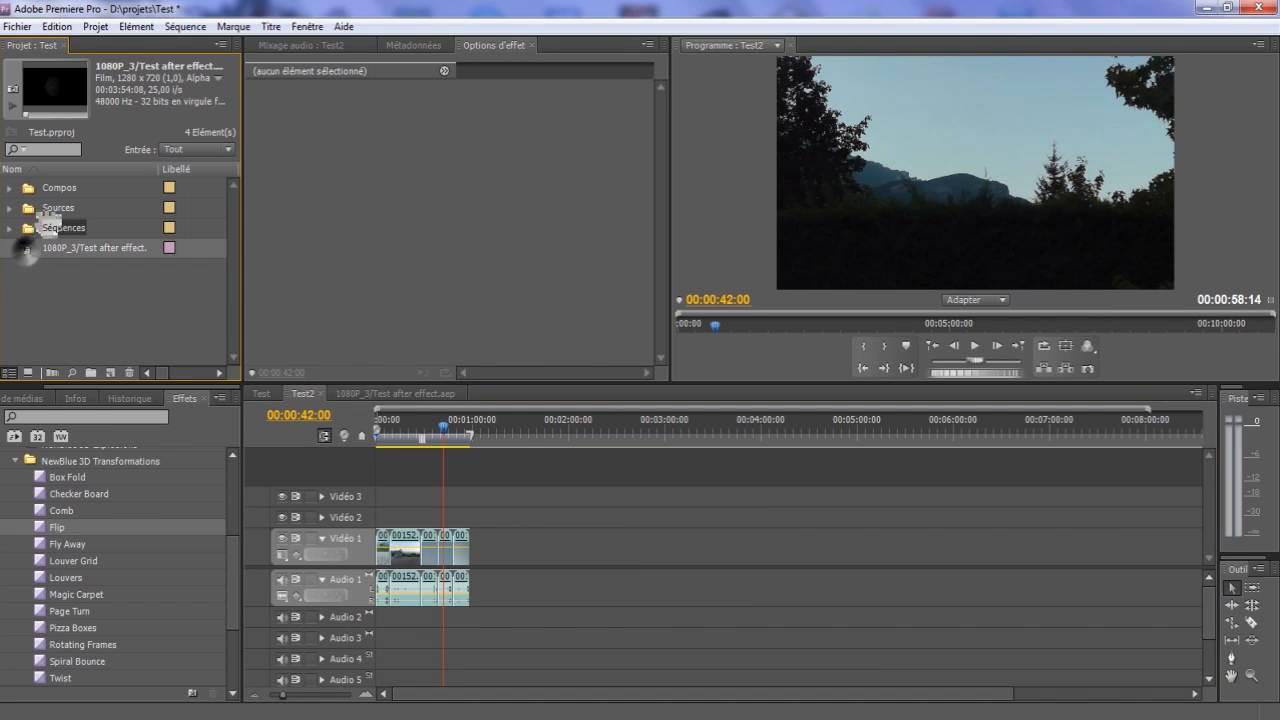
key("Delete")
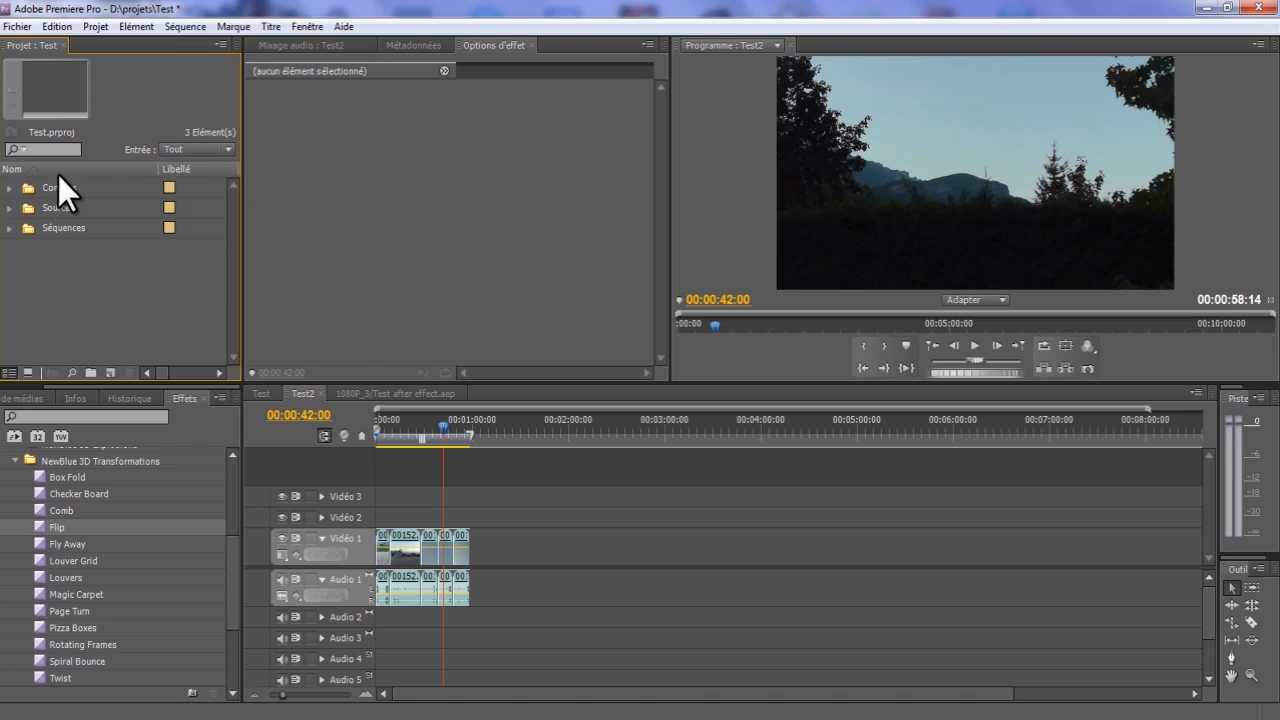
left_click(9, 188)
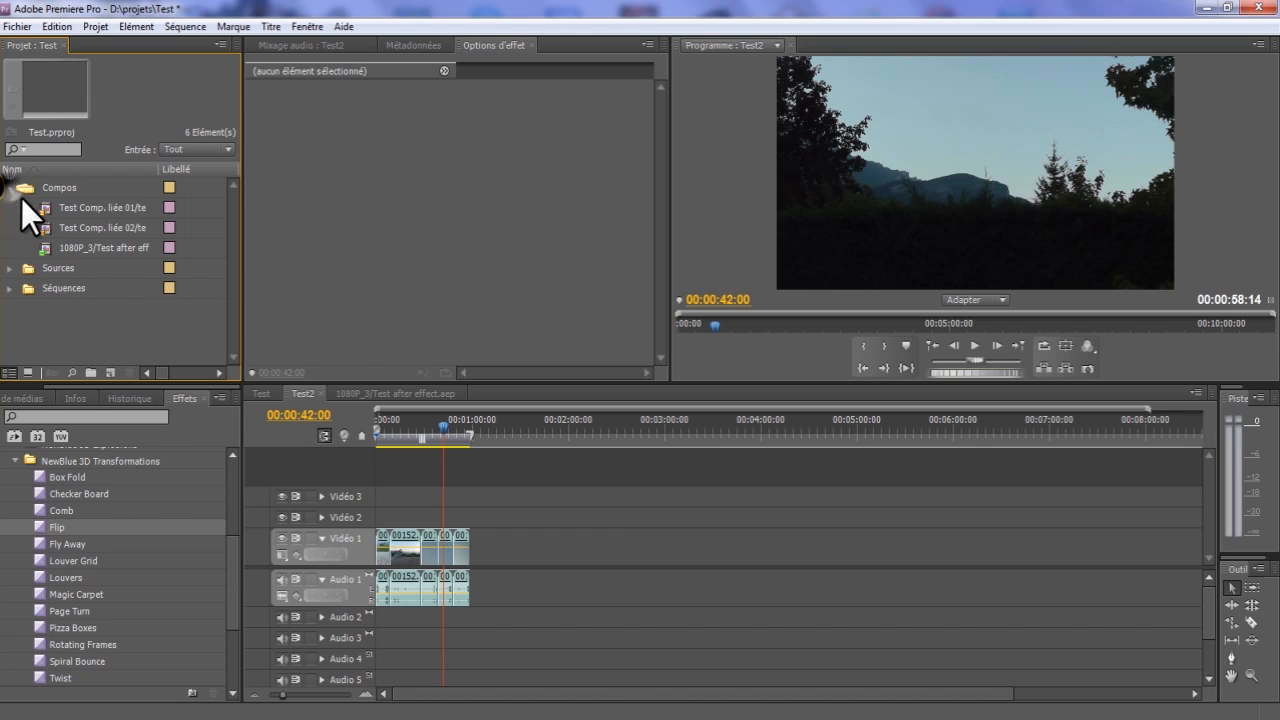
Open the 1080P_3 composition from the Compos bin in the source monitor and close it again.
left_click(39, 246)
double_click(39, 246)
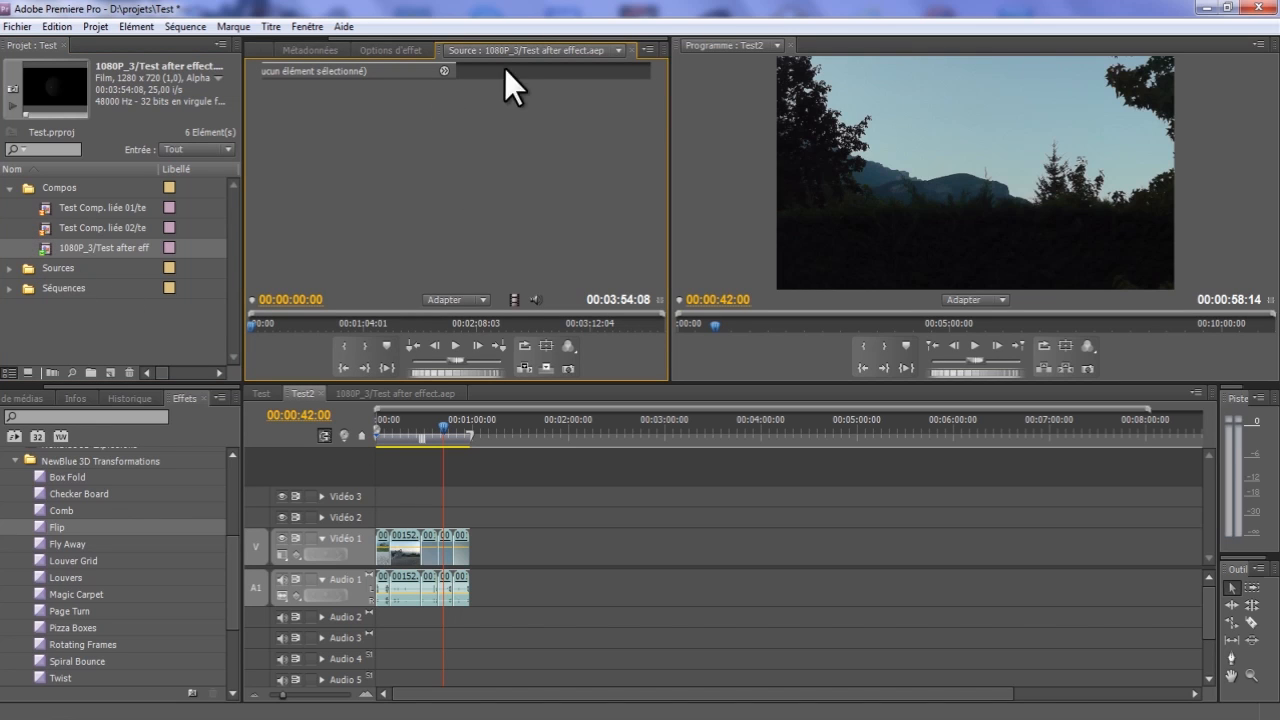
left_click(632, 49)
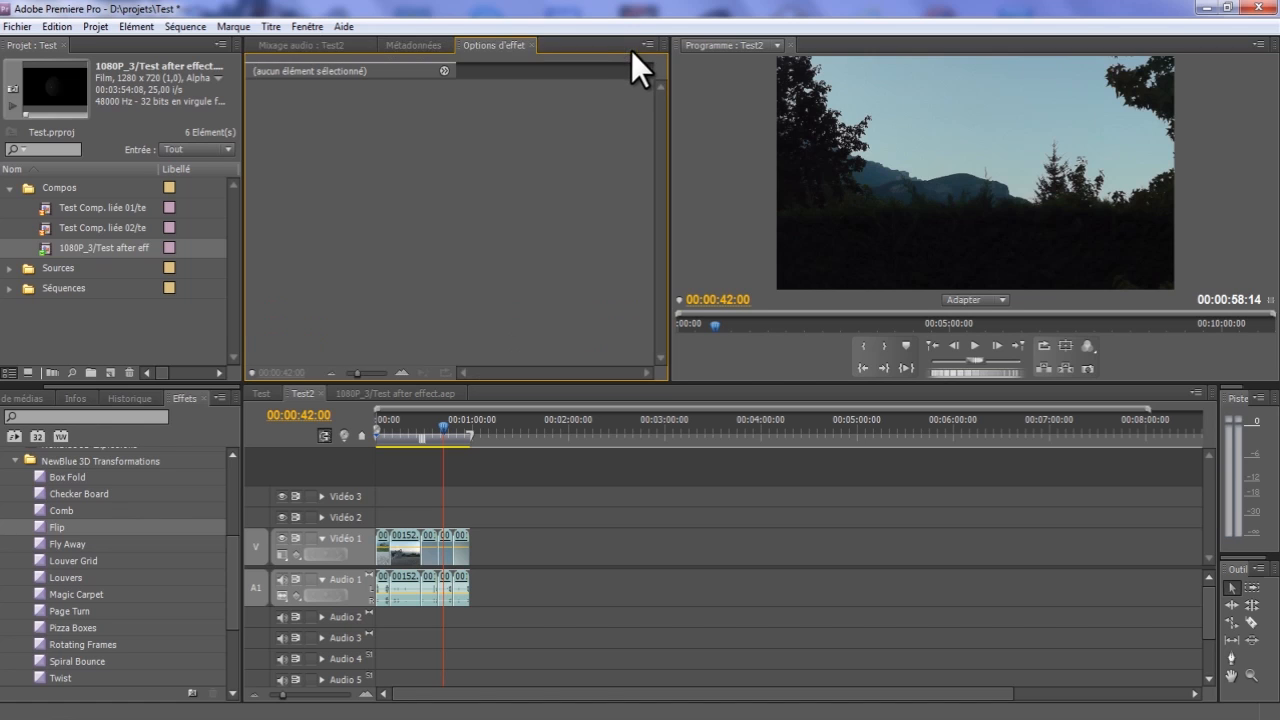
Place the 1080P_3 composition on Vidéo 2 at the start of the Test2 sequence and delete it again.
left_click_drag(38, 251, 380, 518)
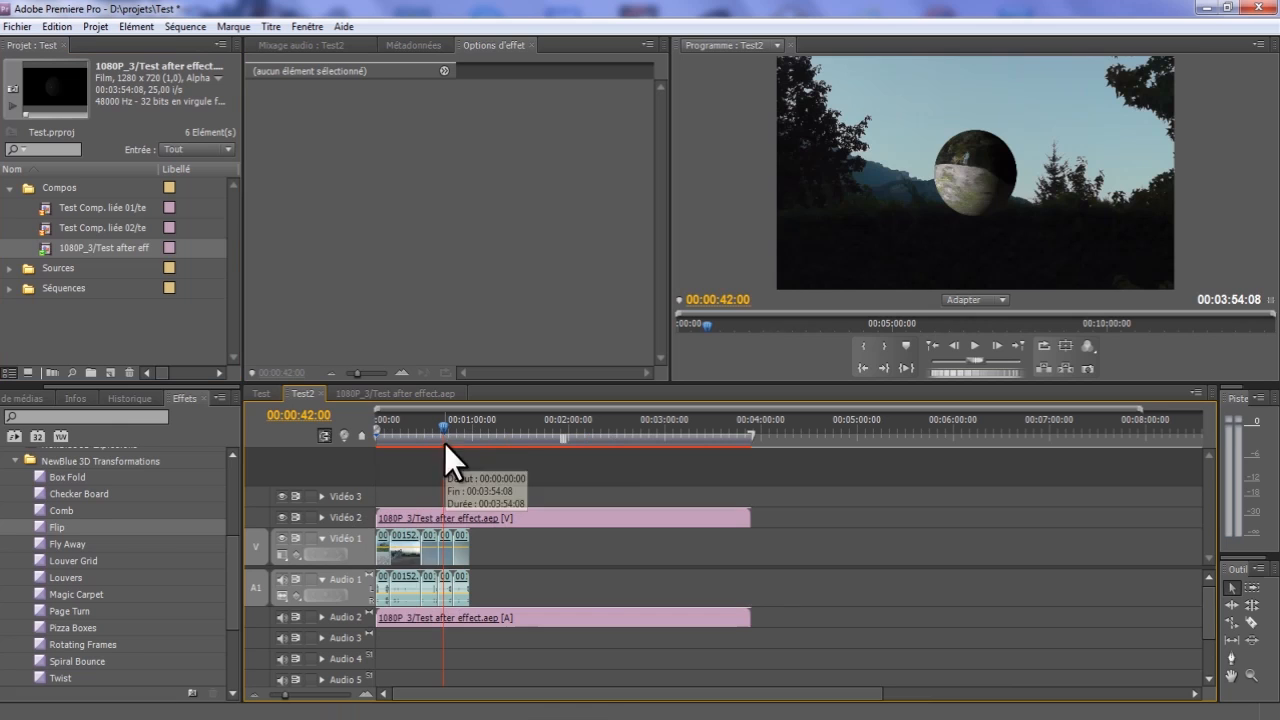
left_click(394, 521)
key("Delete")
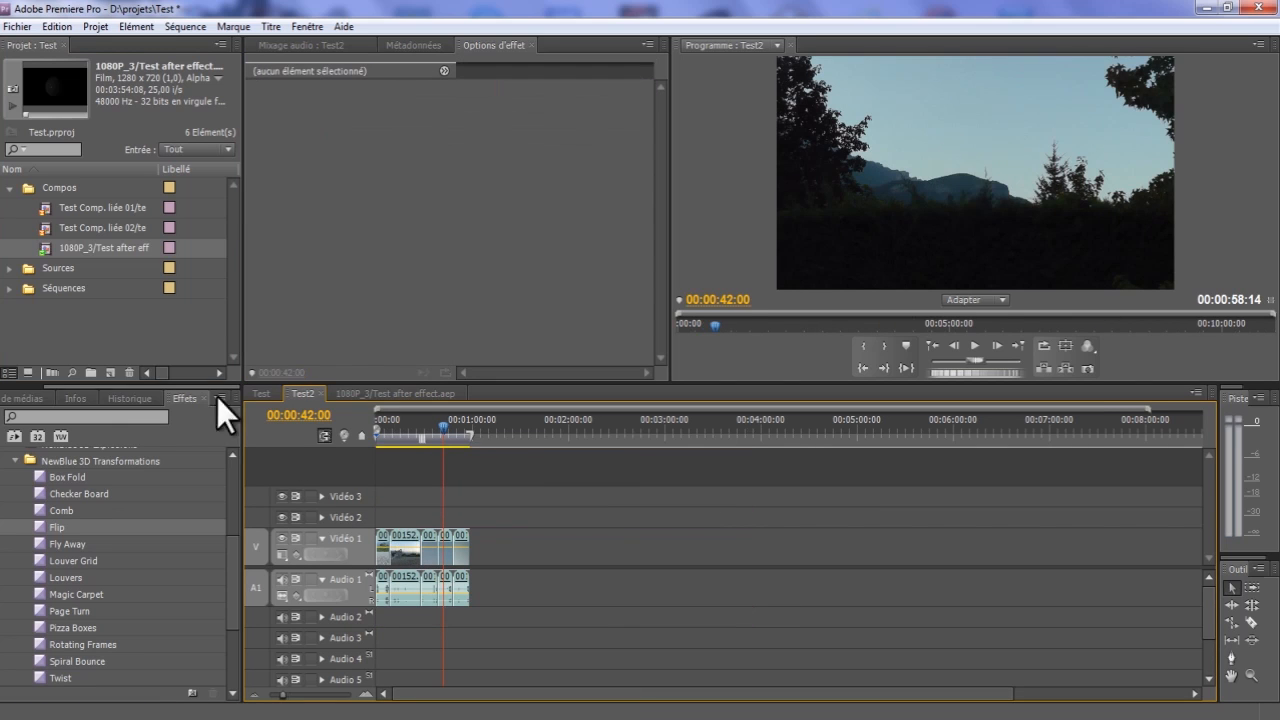
Place Test Comp. liée 01 on Vidéo 2 at the start of Test2, check the frame at 00:00:07:13 and delete the clip.
left_click(52, 308)
left_click_drag(47, 209, 378, 516)
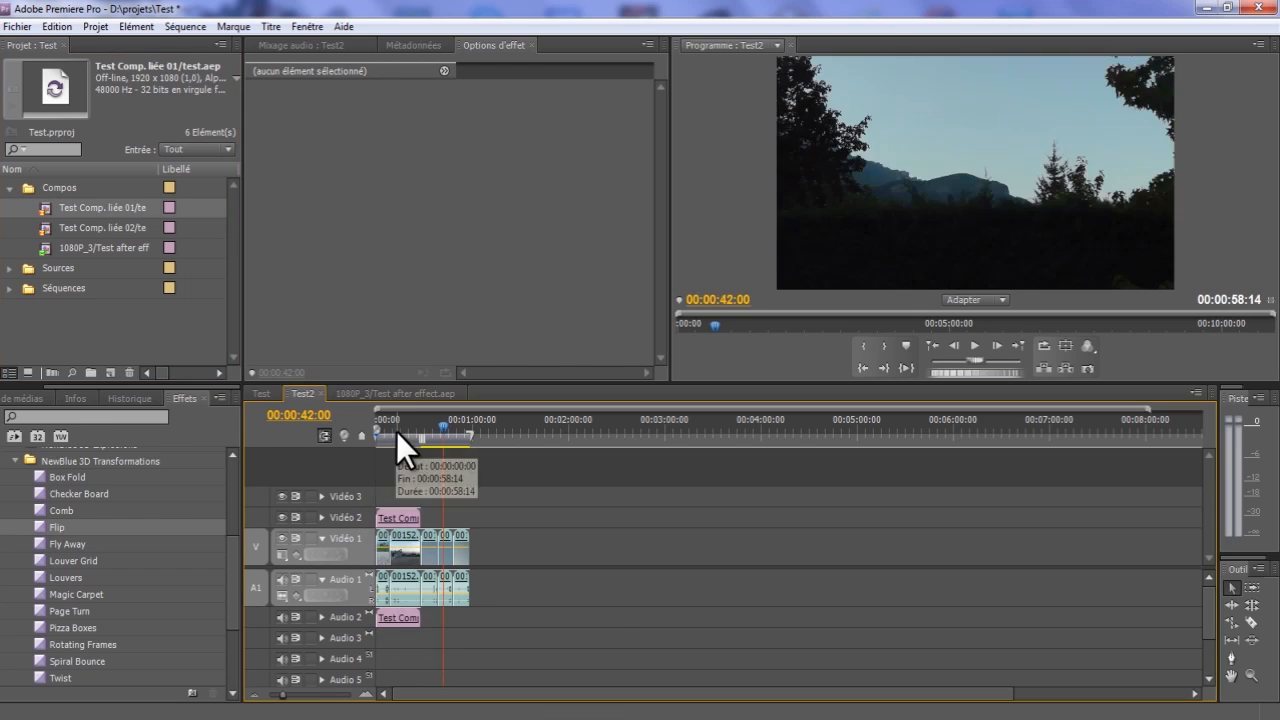
left_click(388, 431)
left_click(394, 516)
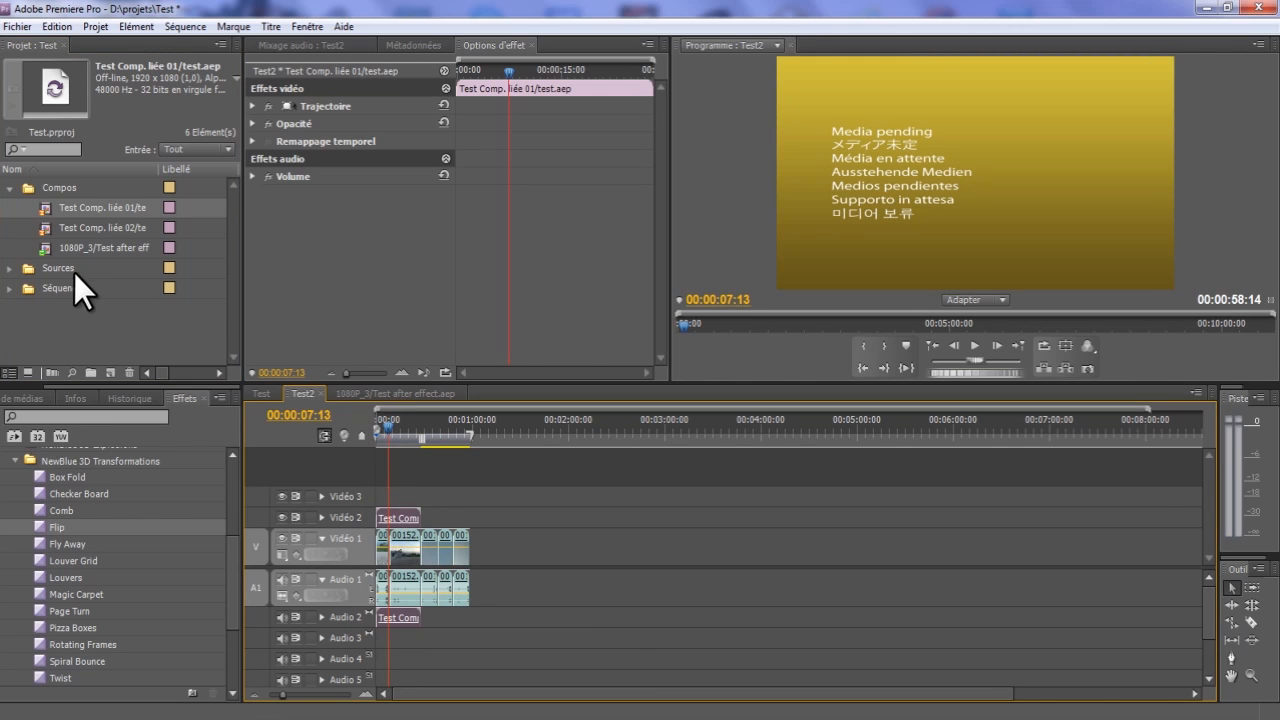
left_click(396, 517)
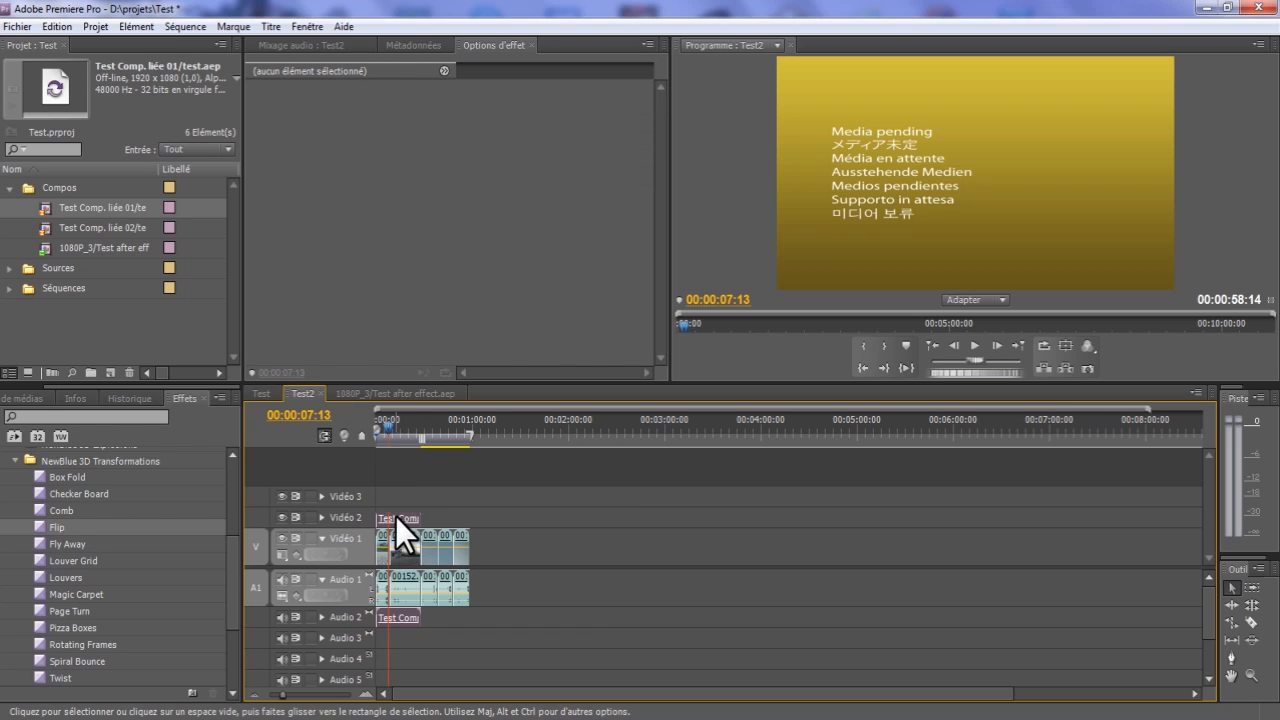
key("Delete")
left_click(9, 187)
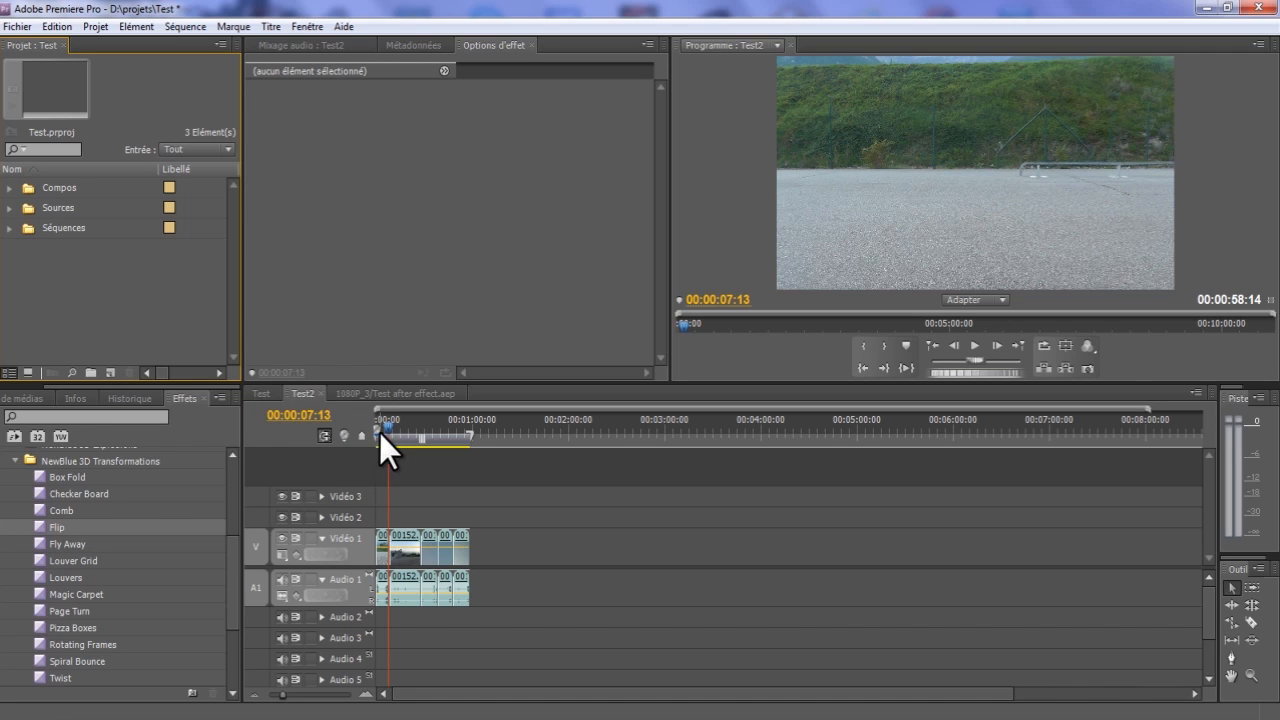
Replace all five clips of the Test2 sequence with an After Effects composition.
left_click(384, 424)
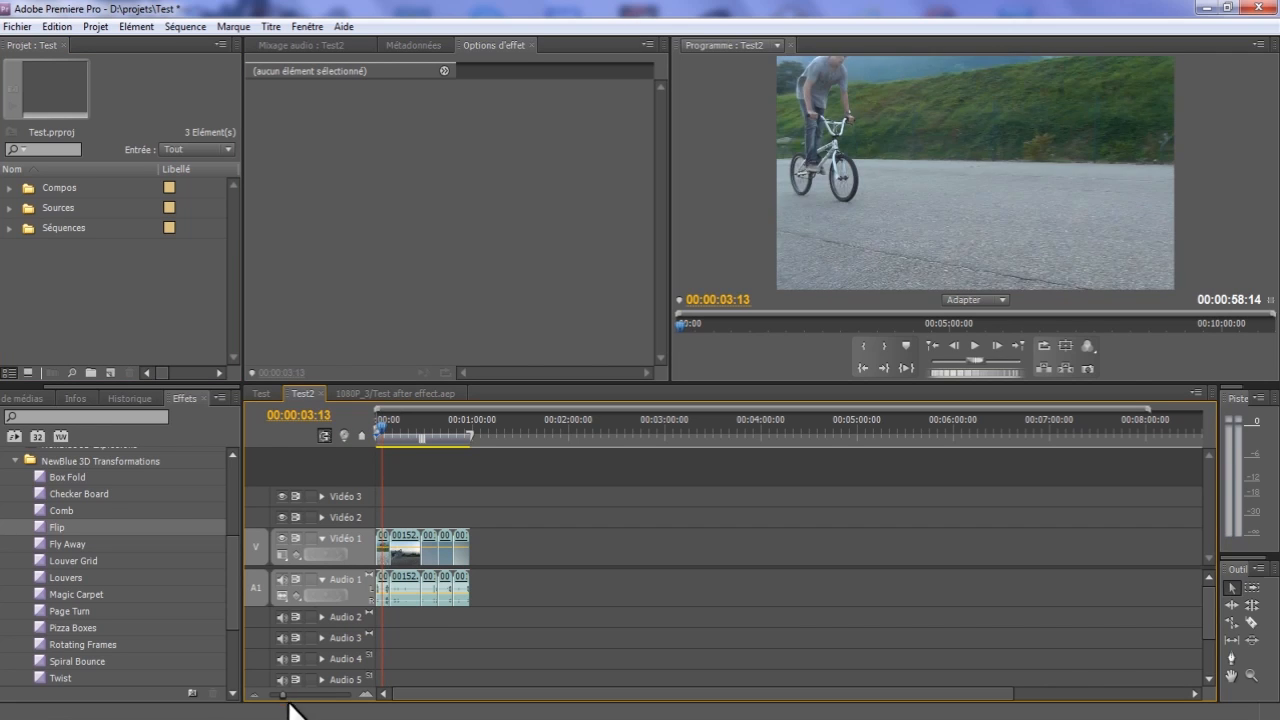
mouse_move(286, 690)
left_mouse_down()
mouse_move(294, 706)
mouse_move(306, 694)
mouse_move(300, 710)
left_mouse_up()
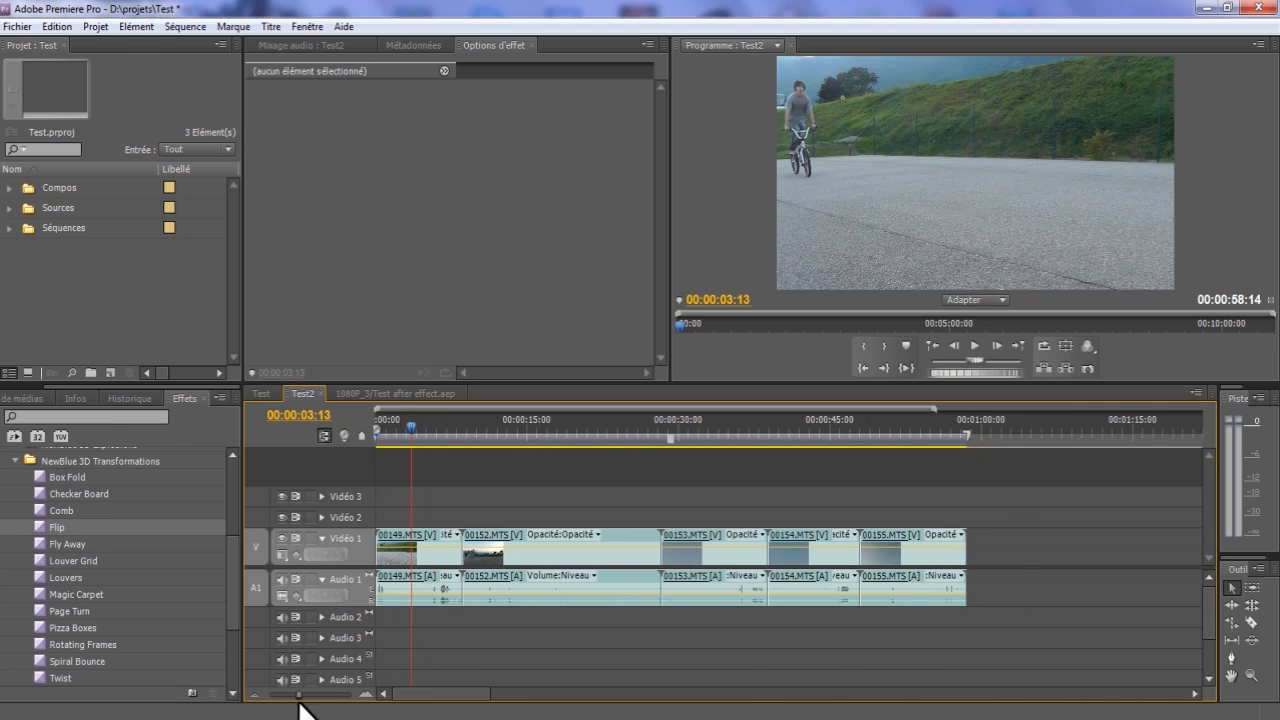
left_click_drag(1003, 505, 358, 658)
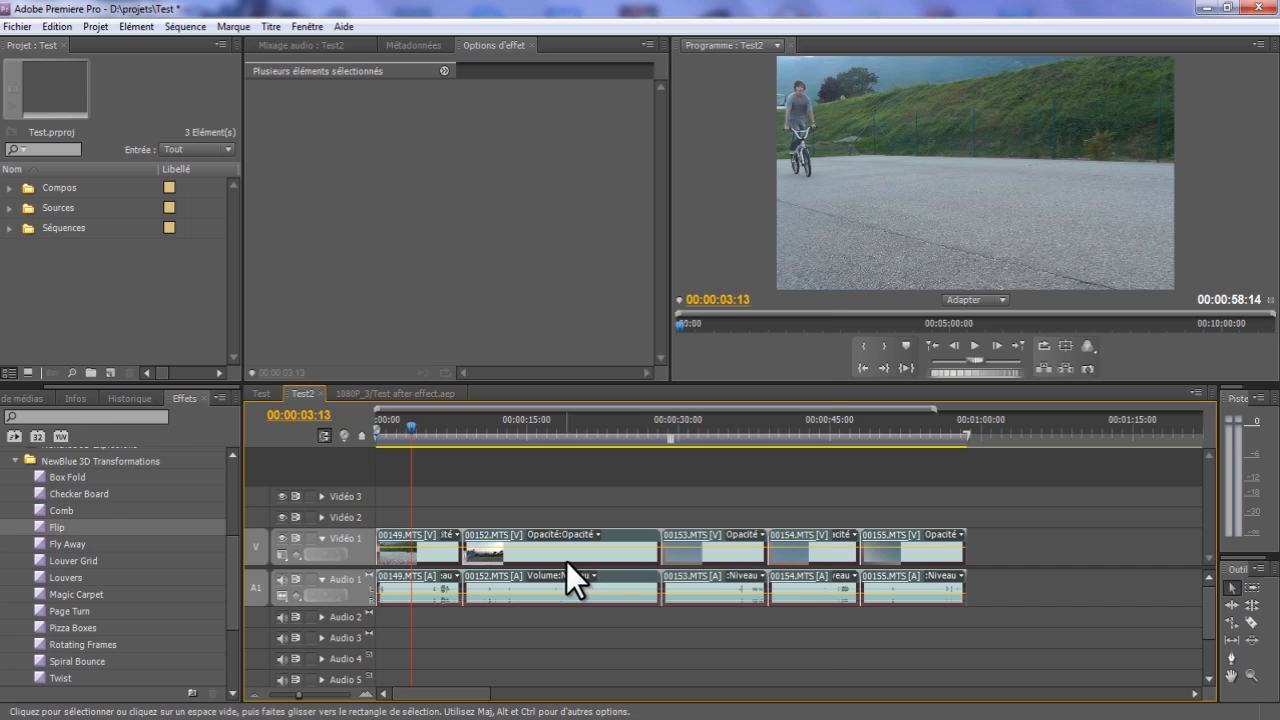
right_click(566, 561)
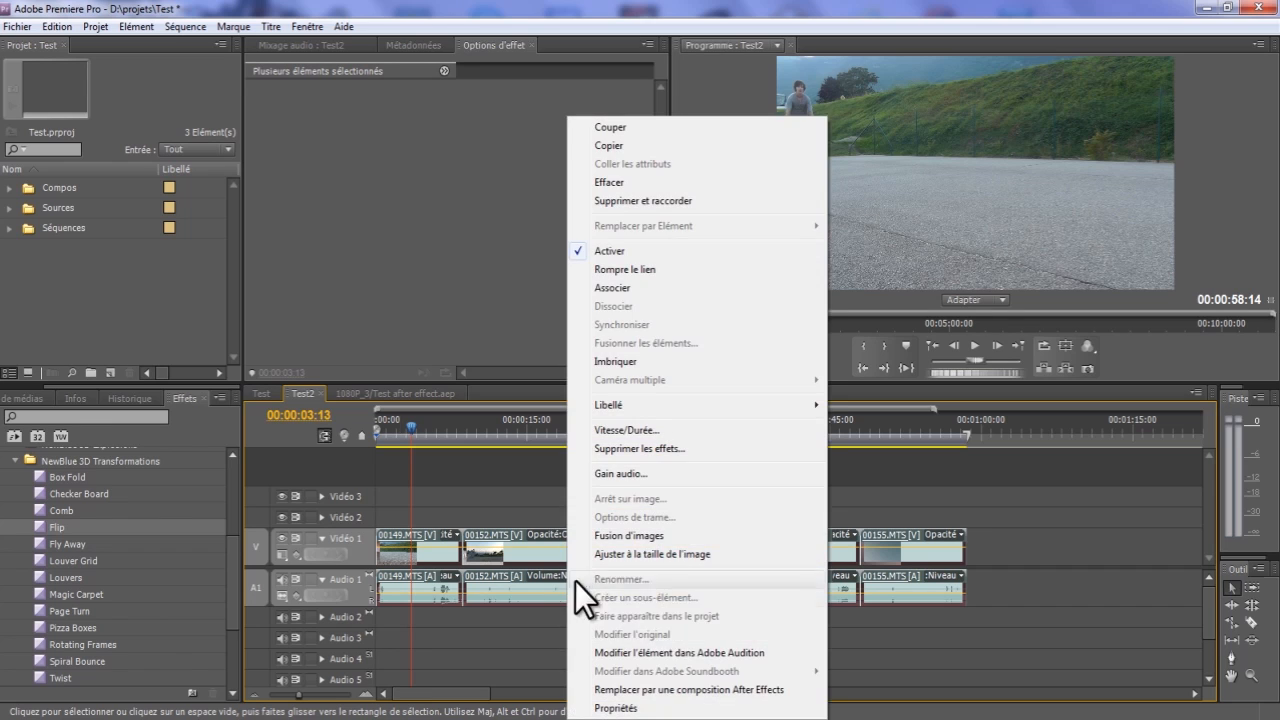
left_click(714, 690)
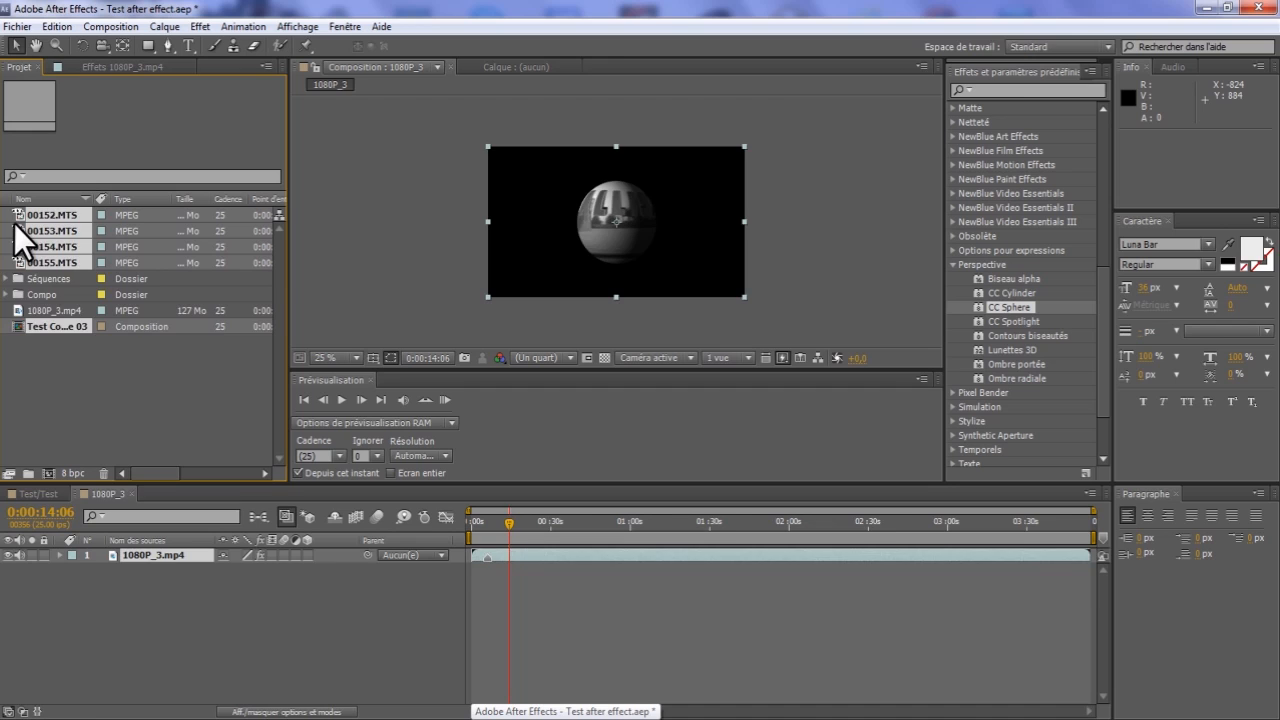
In After Effects, add an adjustment layer (Calque d'effets) above the clips of the Test Comp. liée 03 composition.
left_click(42, 417)
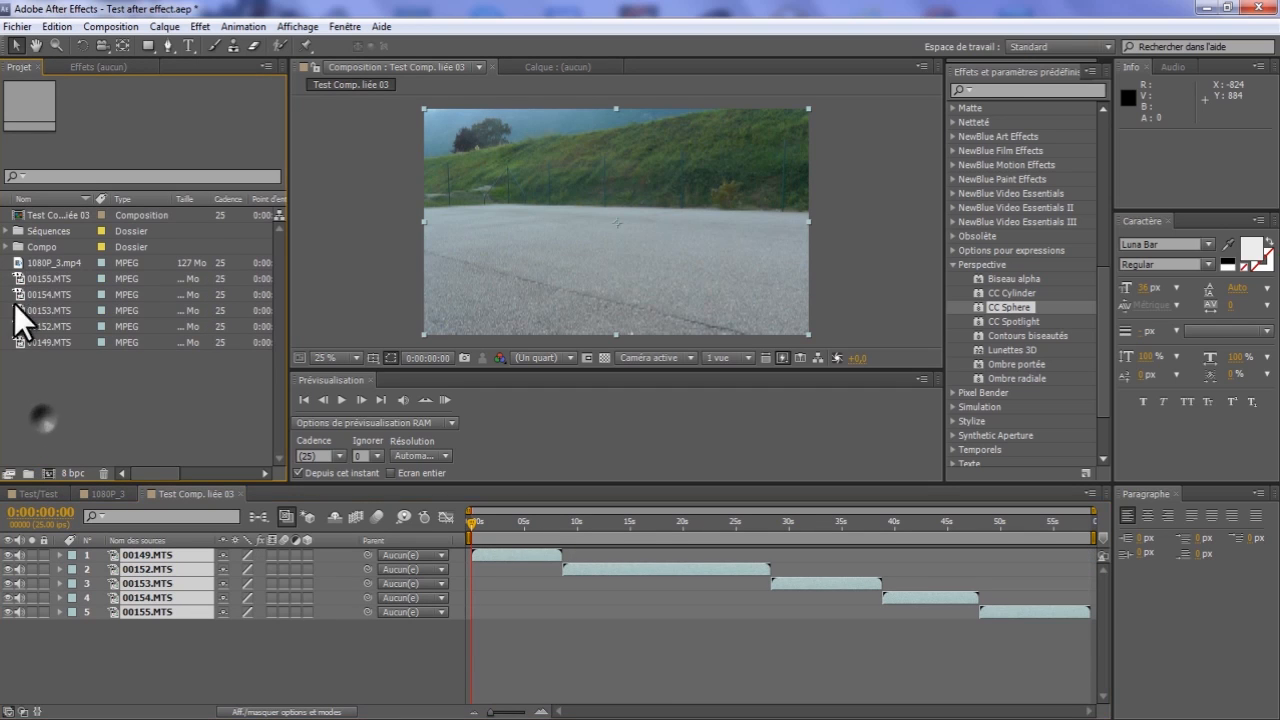
left_click_drag(15, 218, 30, 217)
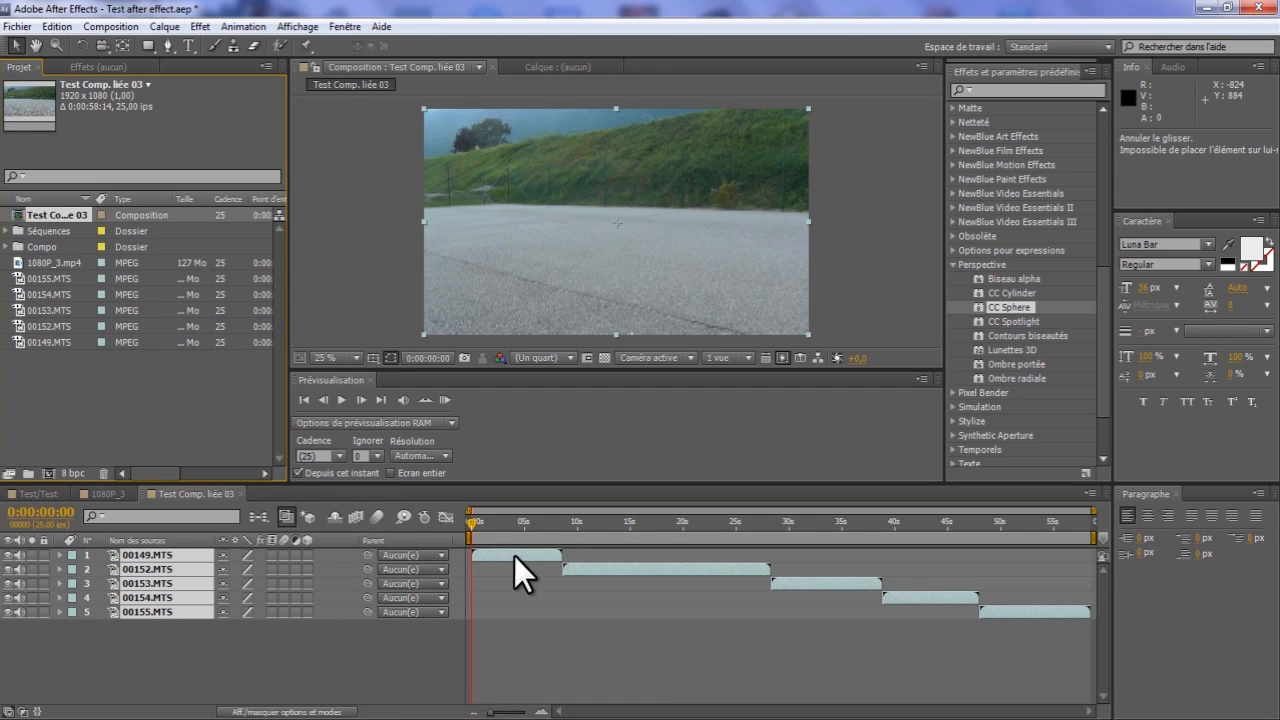
left_click(270, 671)
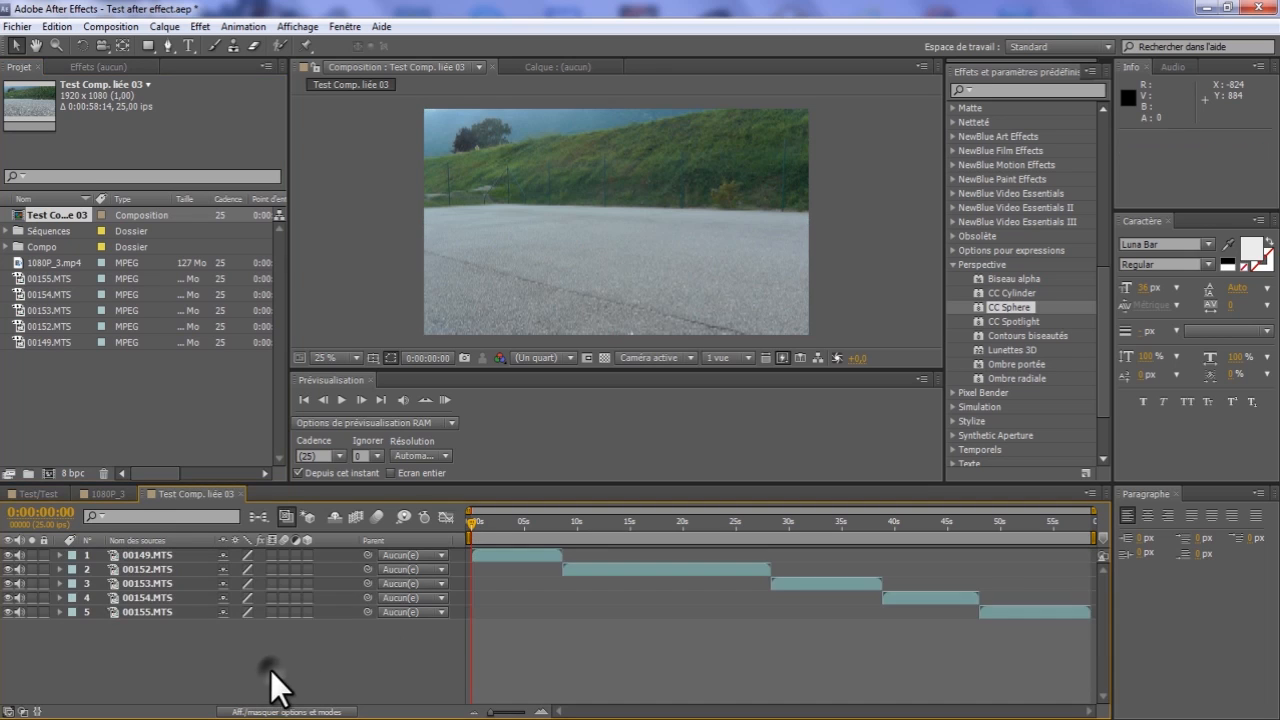
left_click_drag(144, 655, 240, 664)
left_click(169, 27)
mouse_move(177, 45)
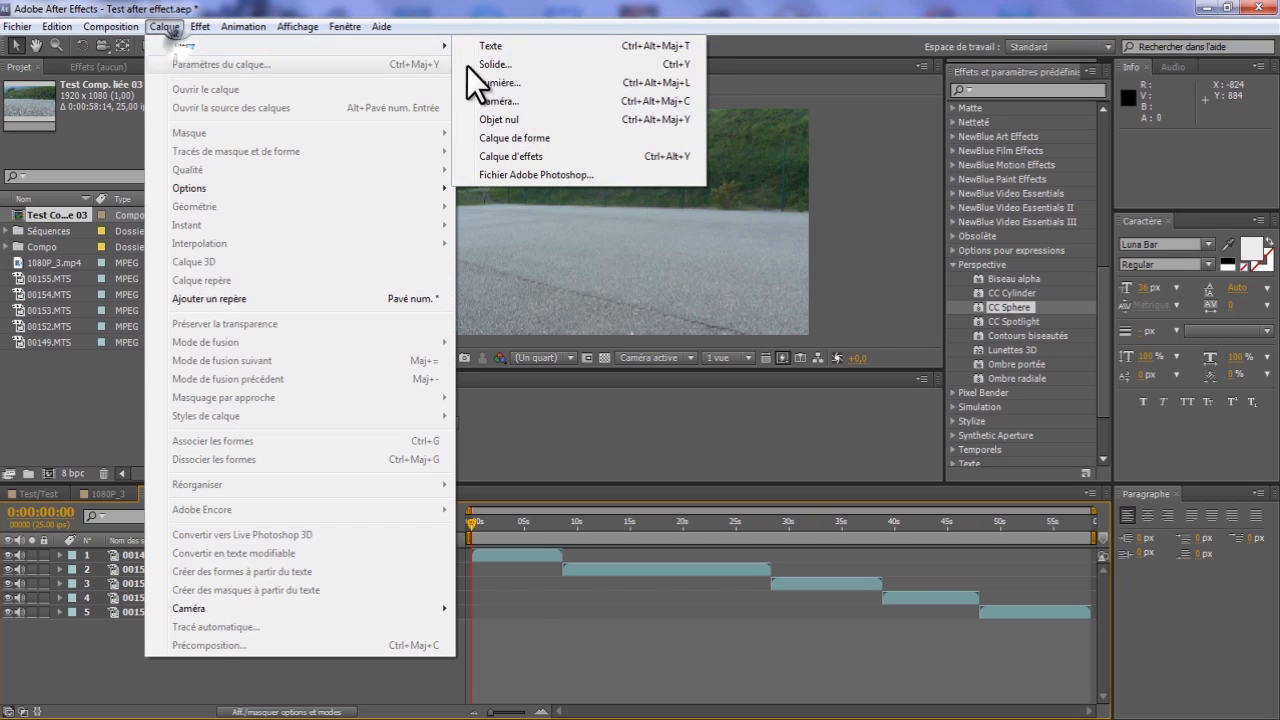
left_click(495, 156)
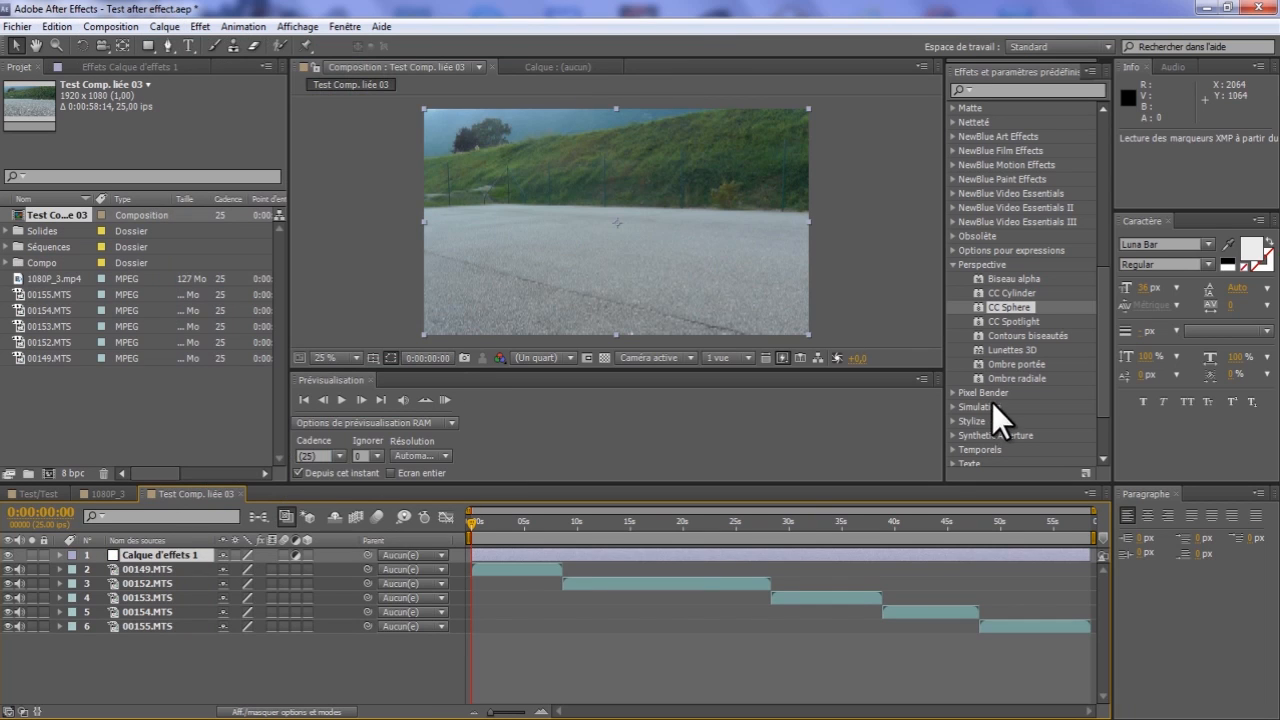
Apply the Mural effect from NewBlue Paint Effects to the Calque d'effets 1 layer.
scroll(1000, 340, "down", 1)
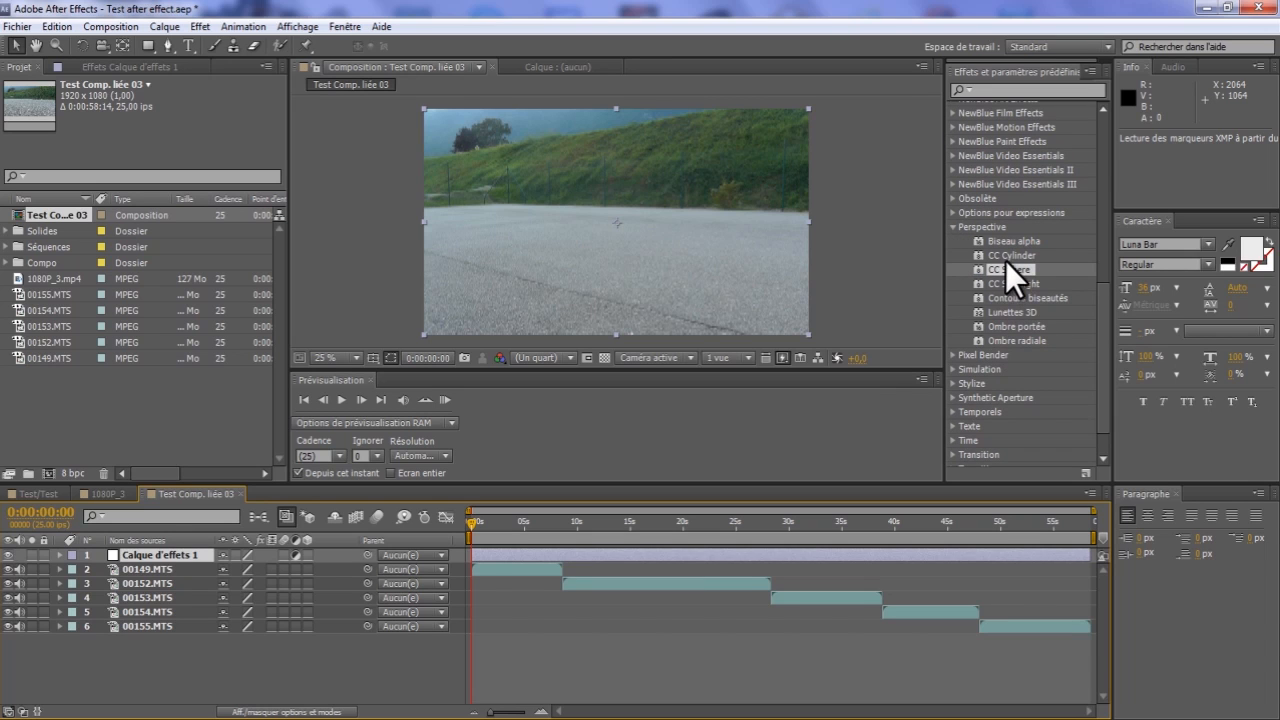
left_click(953, 226)
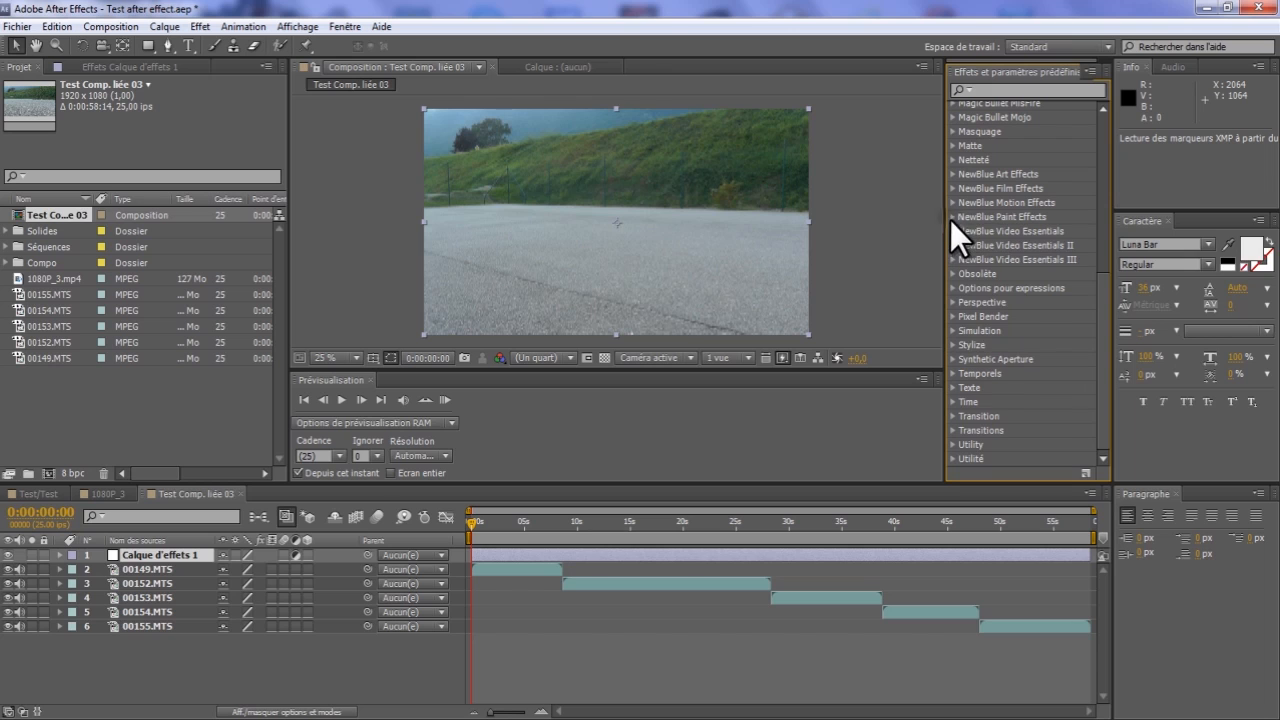
left_click(951, 218)
left_click_drag(1008, 316, 127, 553)
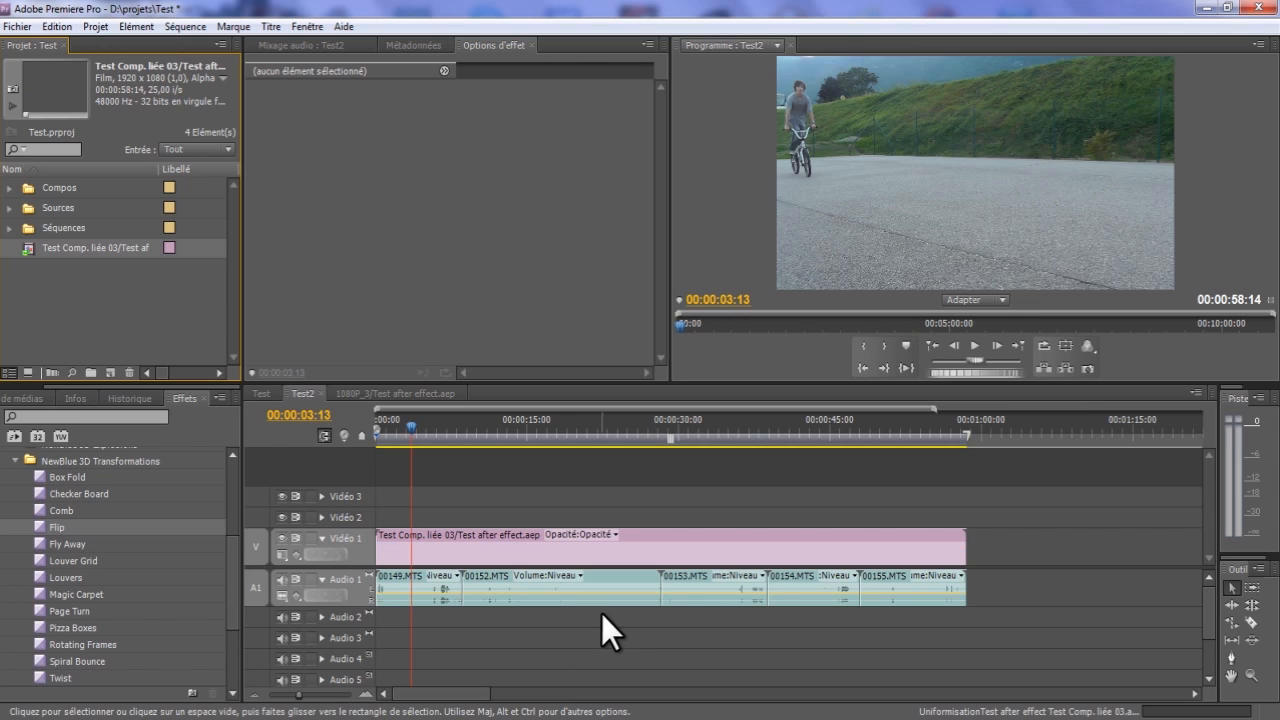
Check the linked composition clip in Premiere Pro's Test2 sequence, then return to After Effects.
left_click(419, 560)
mouse_move(638, 478)
left_mouse_down()
mouse_move(586, 543)
mouse_move(651, 480)
left_mouse_up()
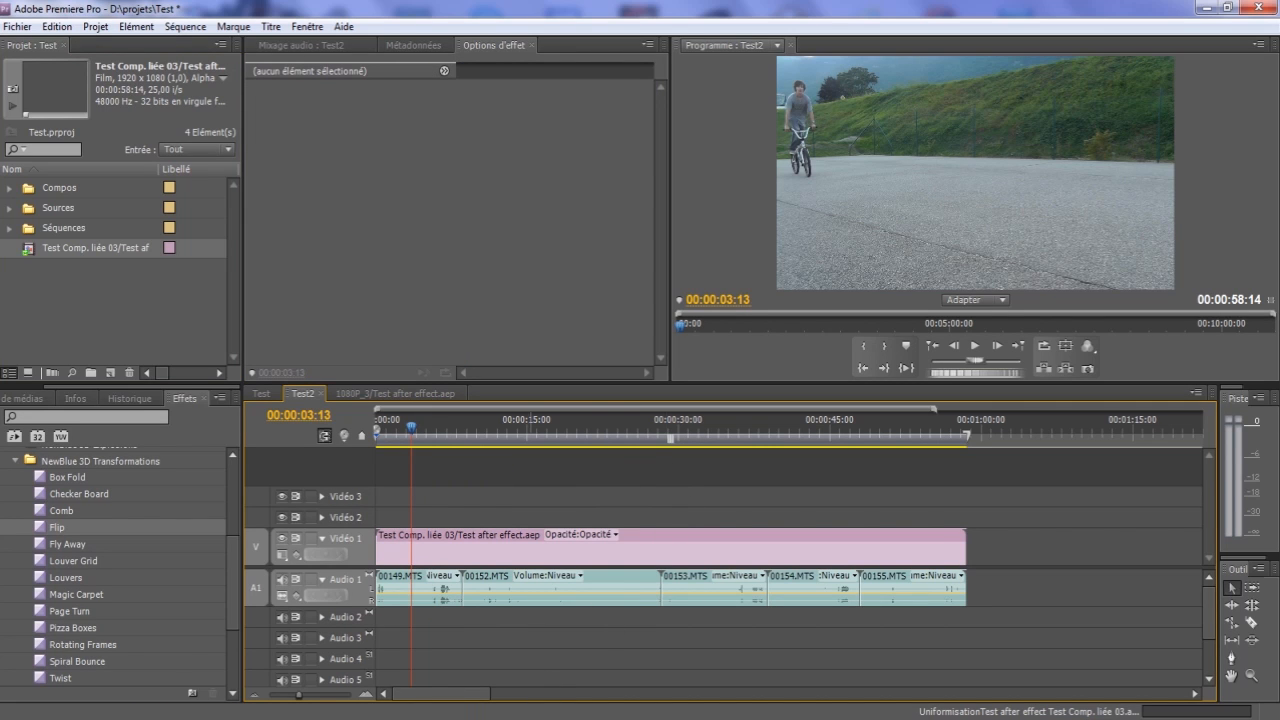
left_click(557, 717)
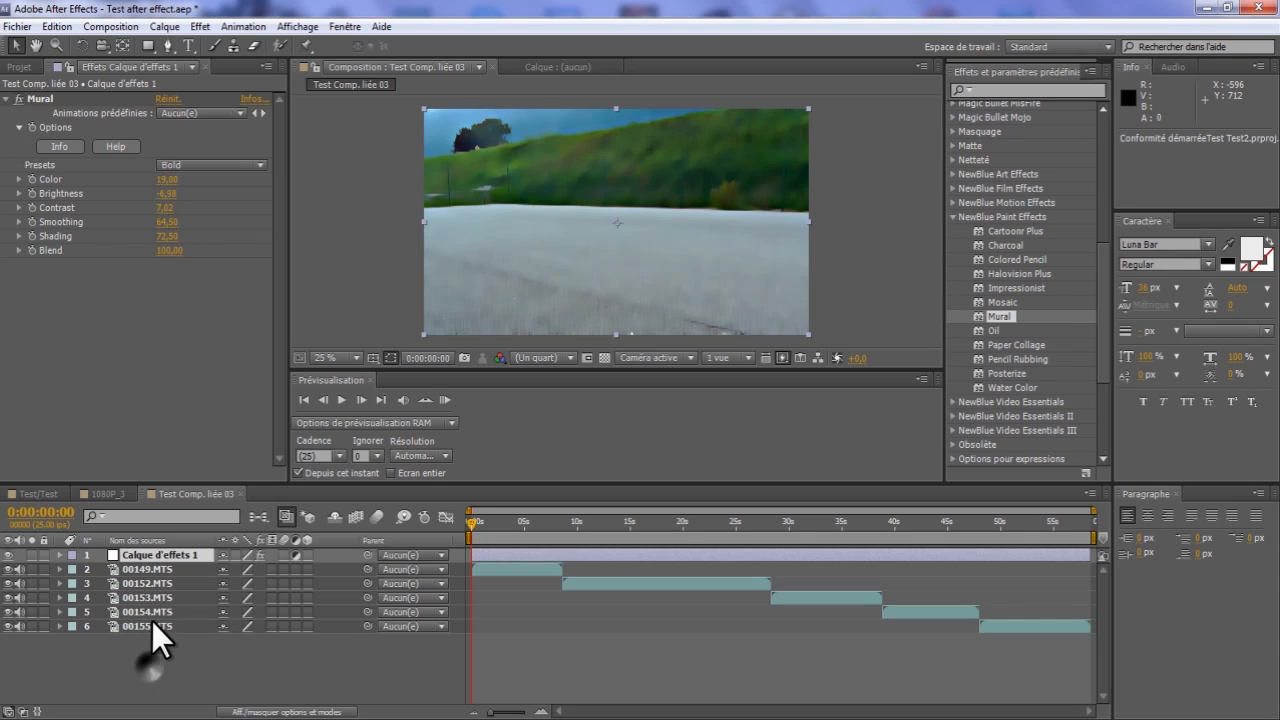
Switch to Premiere Pro and check the Mural effect on the linked composition clip in the Test2 sequence at 00:00:10:22.
key("alt+Tab")
left_click(605, 536)
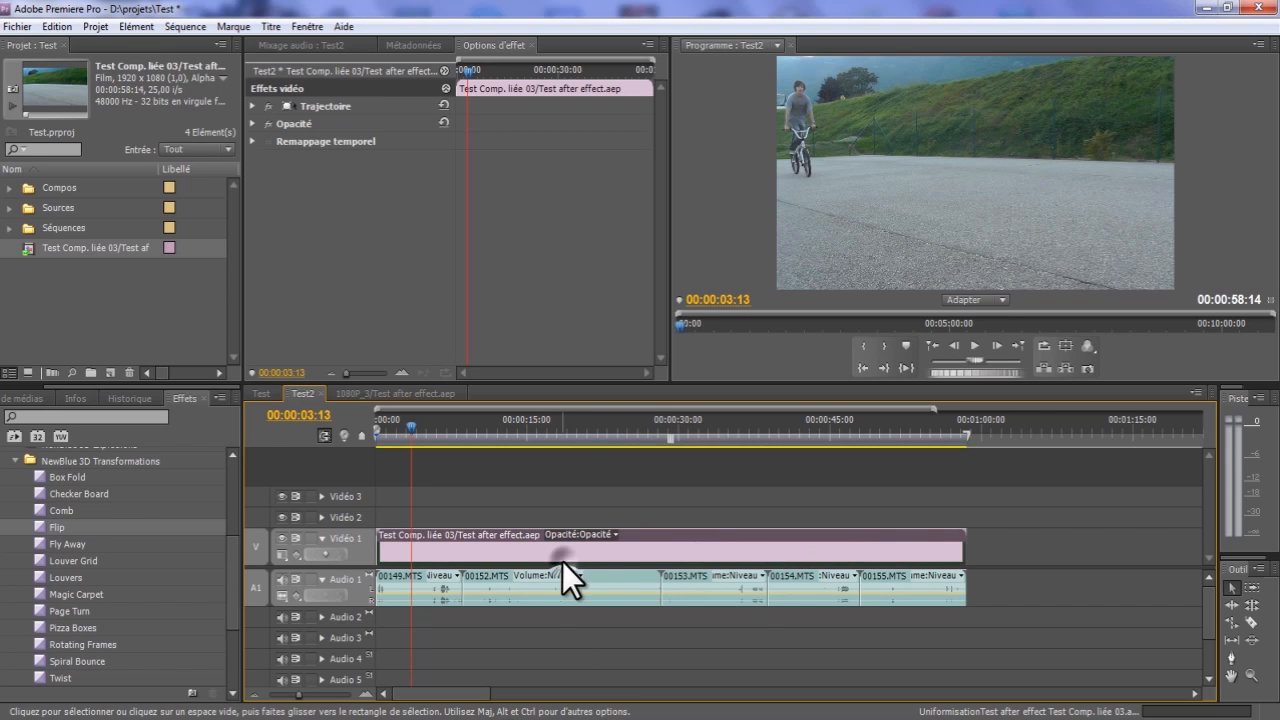
left_click_drag(411, 429, 486, 444)
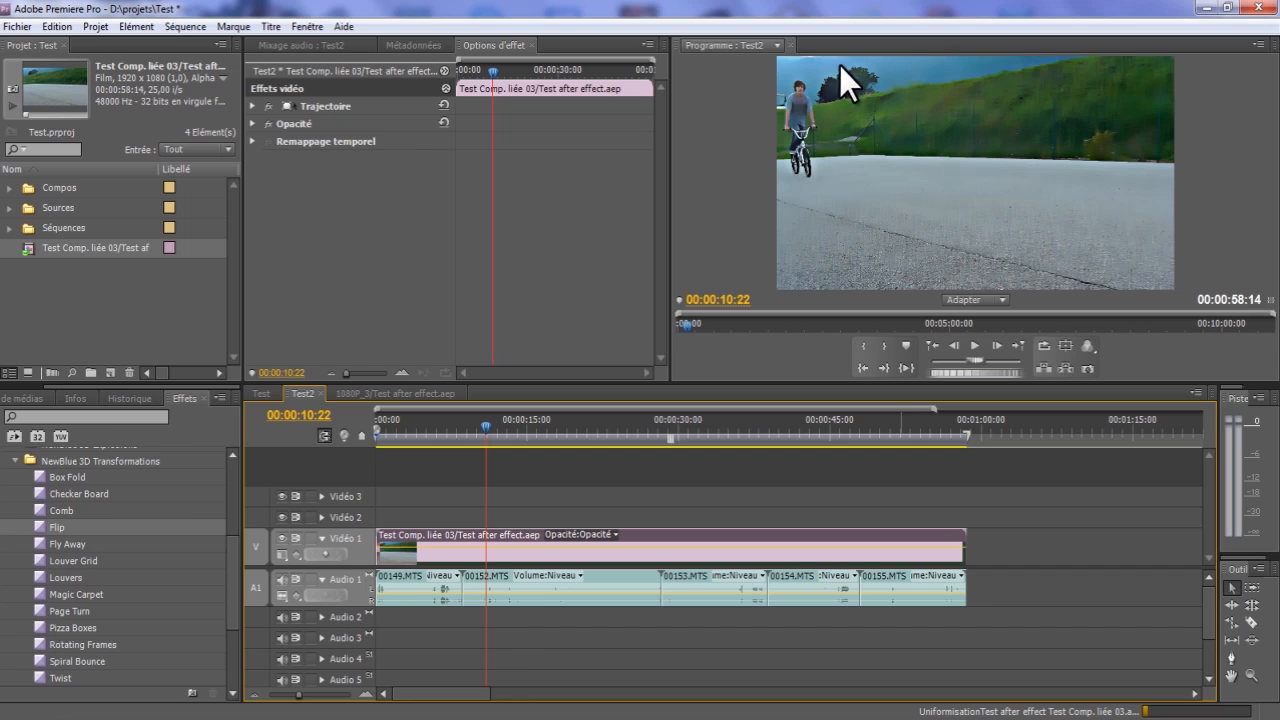
left_click_drag(768, 501, 957, 497)
left_click_drag(465, 500, 710, 462)
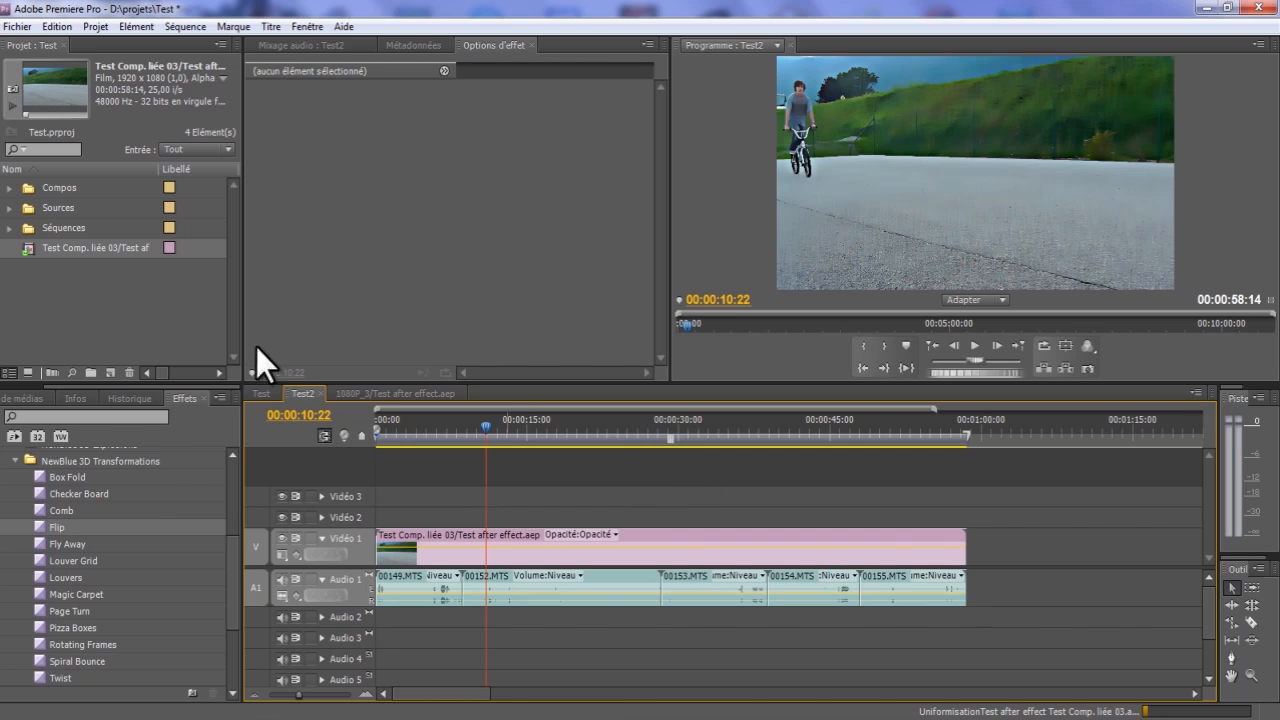
left_click(435, 540)
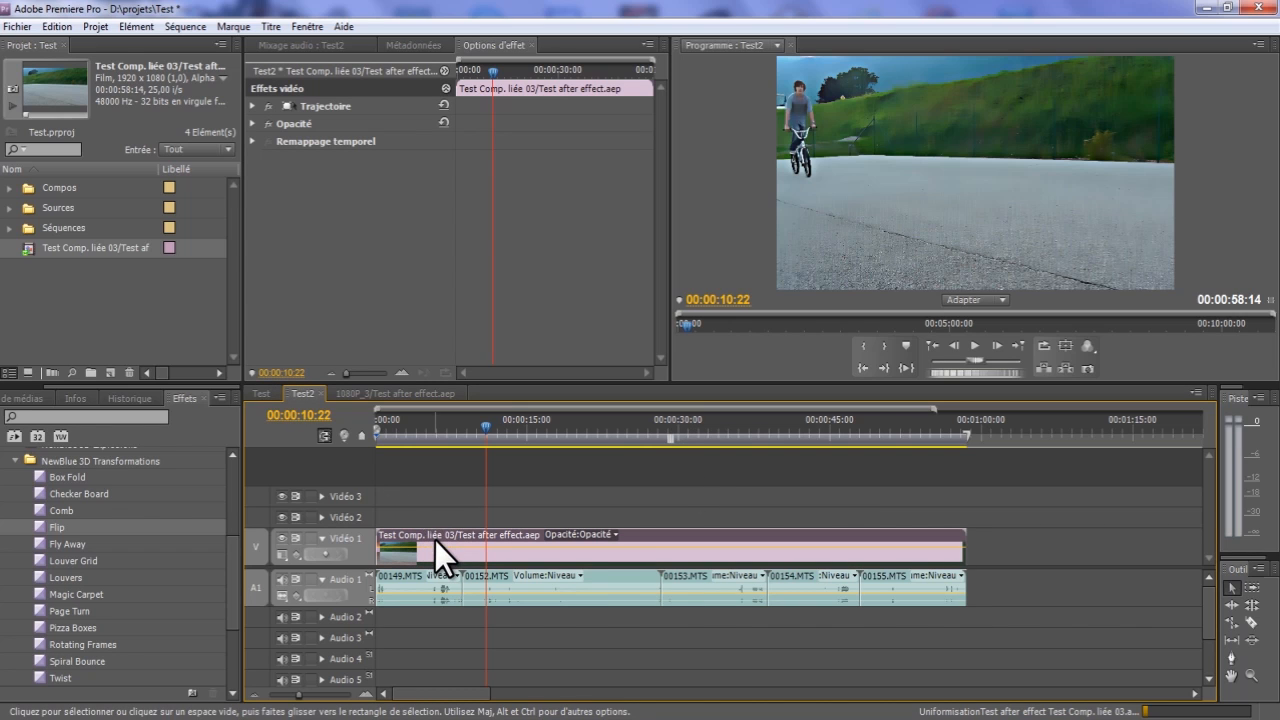
Delete the Test Comp. liée 03 linked composition from the Premiere Pro project along with its references in the sequence.
left_click(24, 255)
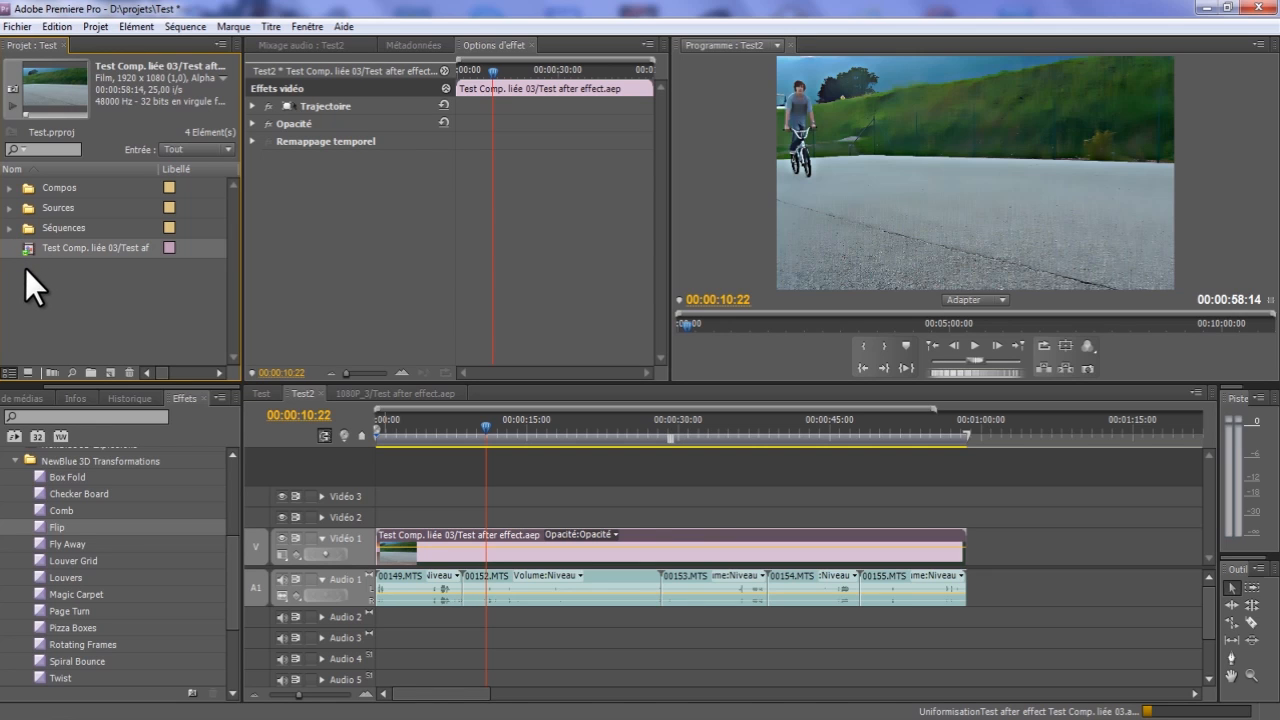
key("Delete")
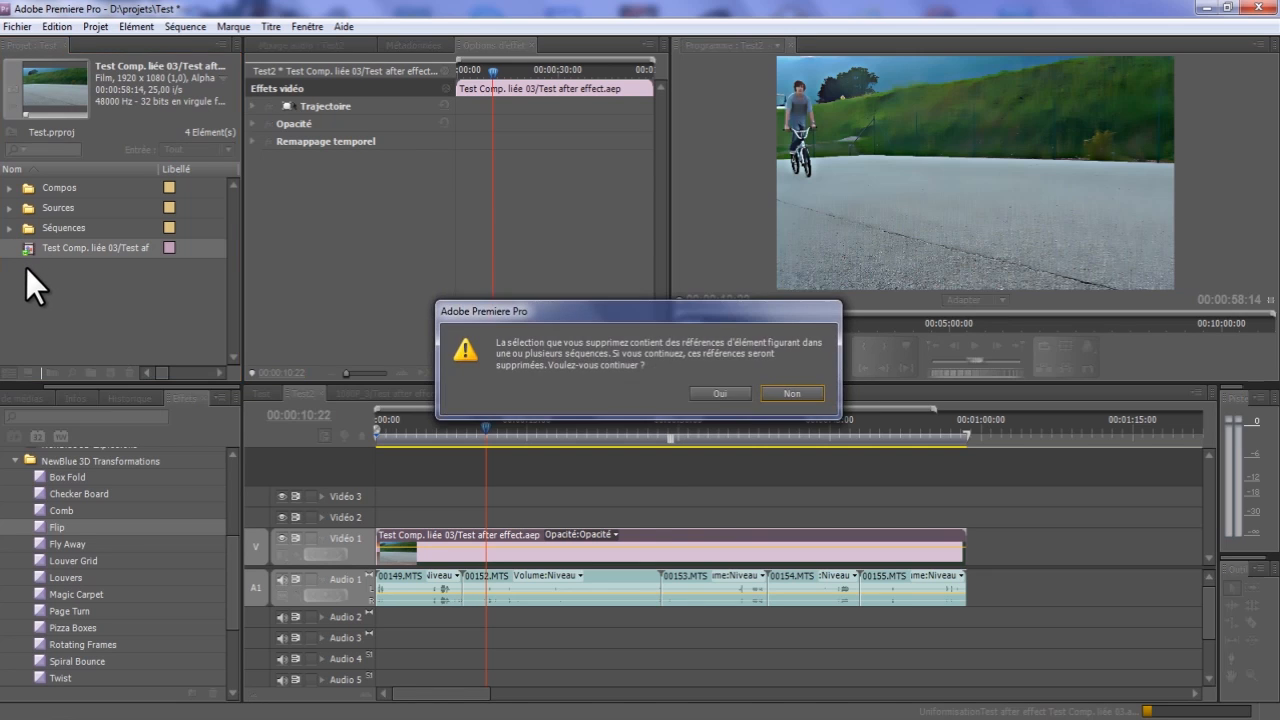
left_click(718, 393)
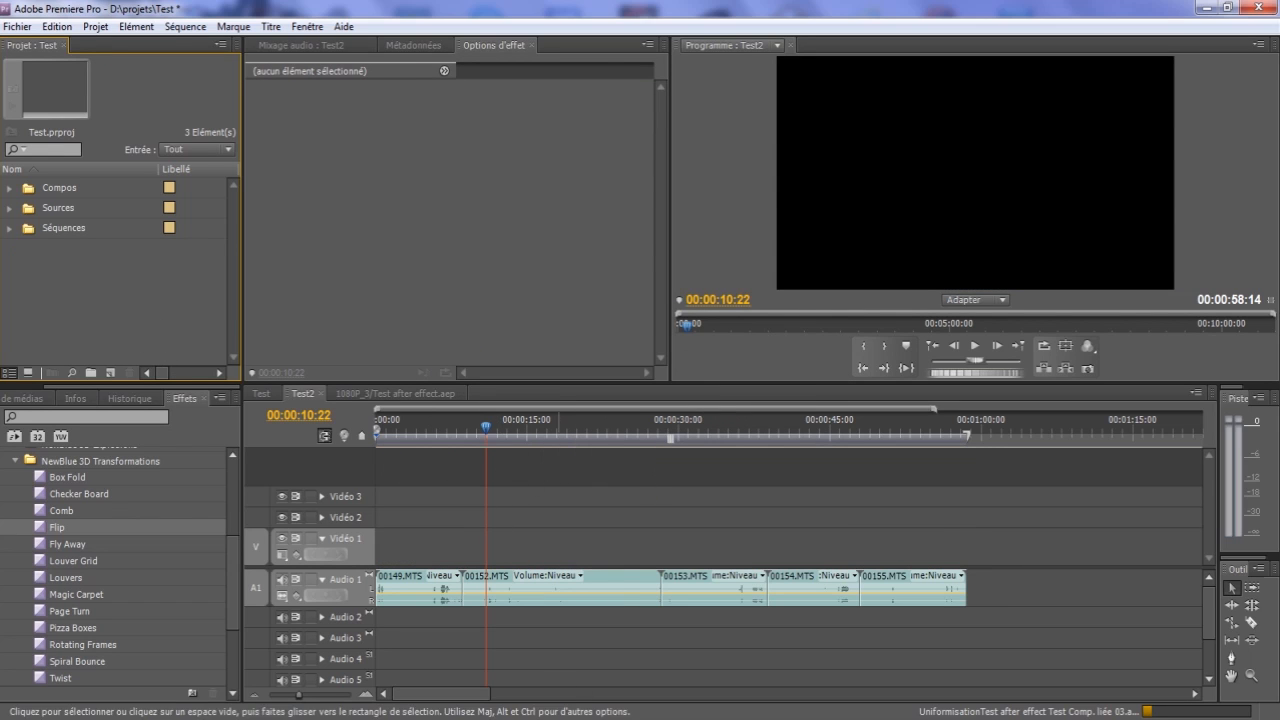
Return to After Effects and look at the options available for the five MTS clip layers of Test Comp. liée 03.
key("alt+Tab")
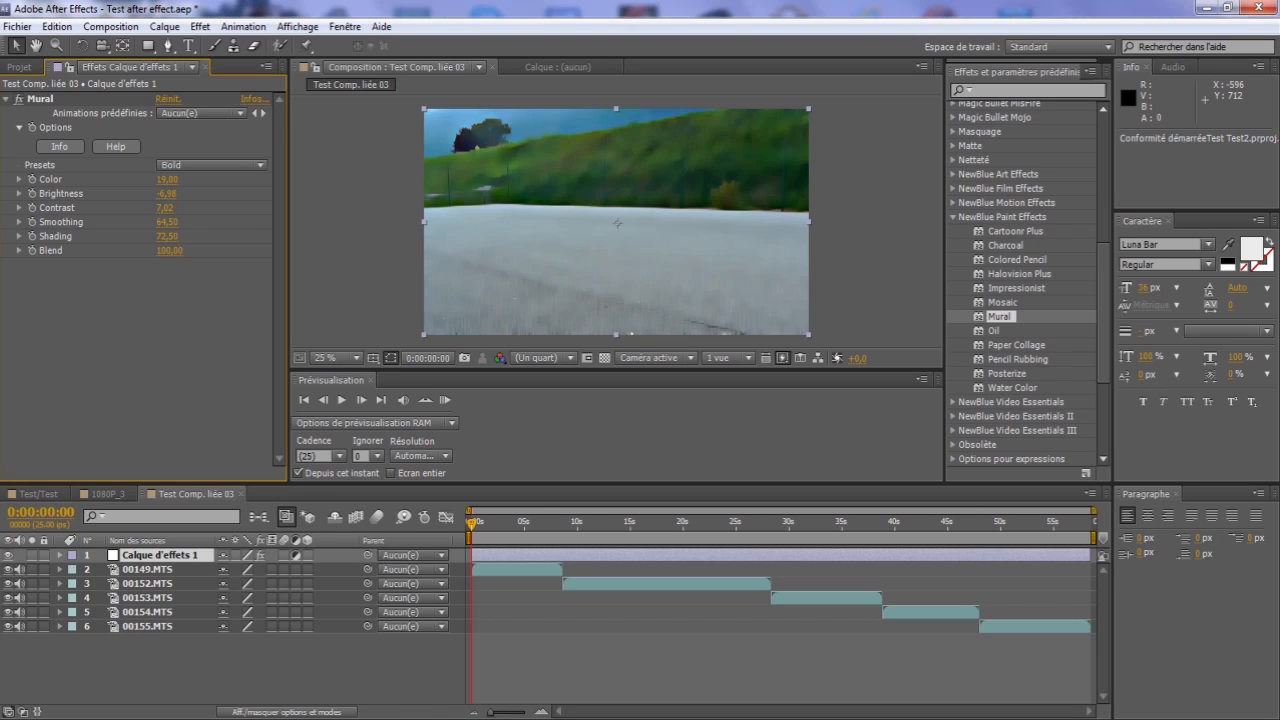
left_click_drag(100, 645, 149, 569)
right_click(149, 568)
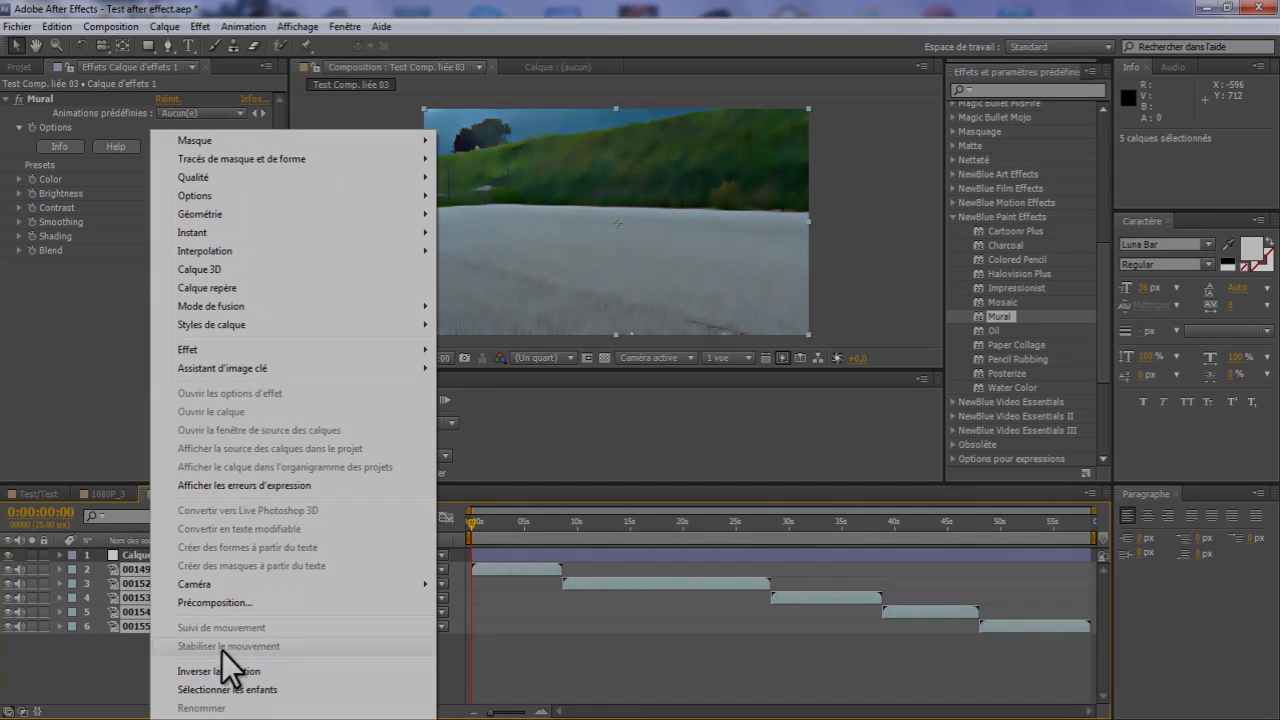
mouse_move(129, 657)
left_mouse_down()
mouse_move(138, 581)
mouse_move(128, 639)
left_mouse_up()
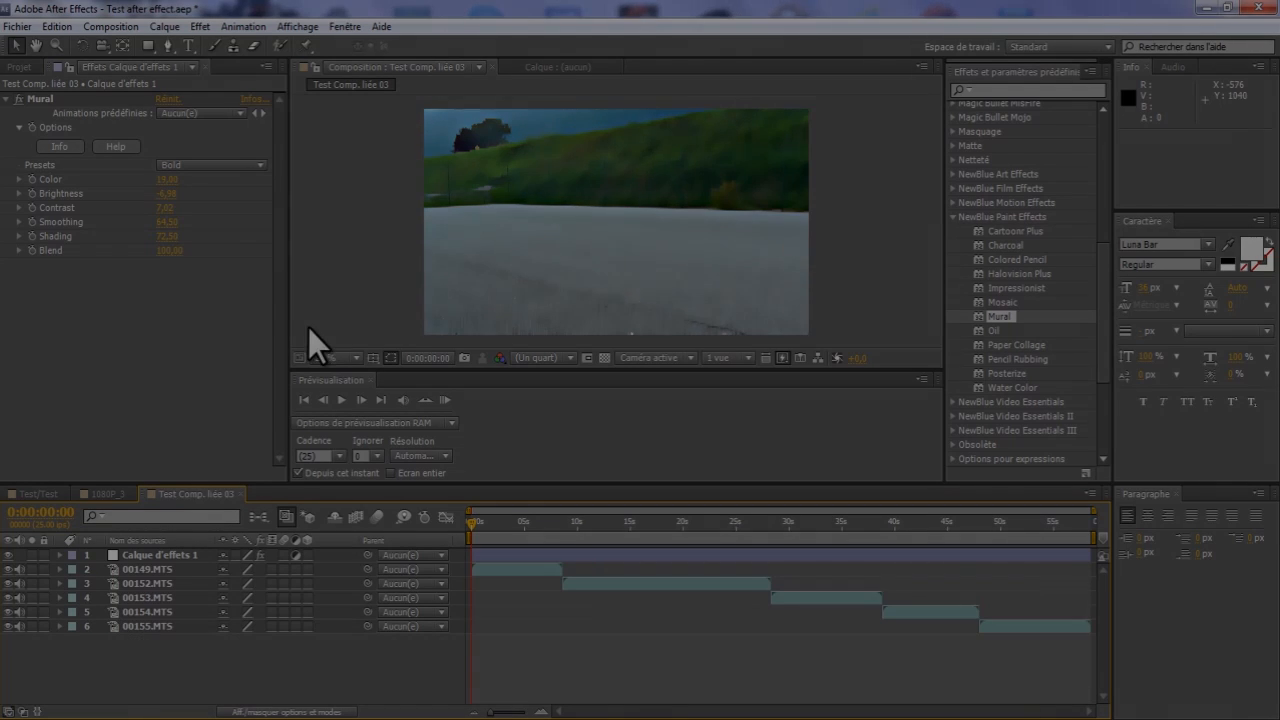
Close After Effects without saving the project.
left_click(1255, 7)
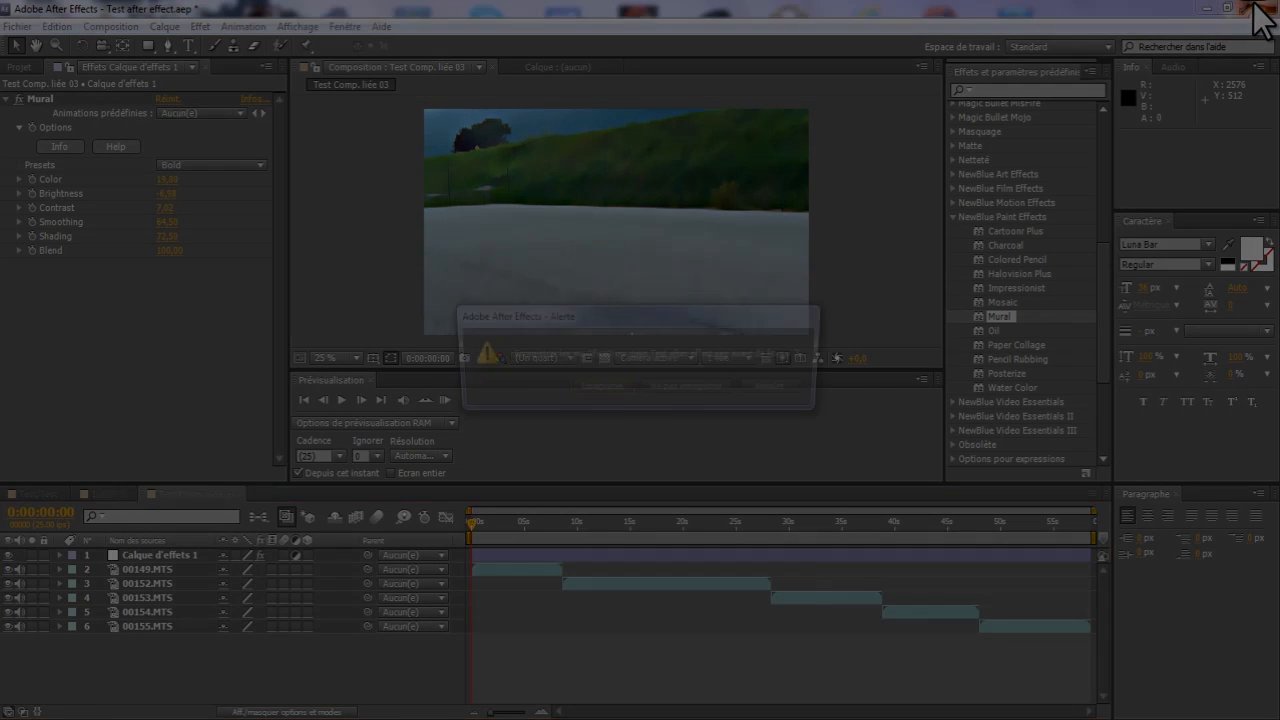
left_click(653, 390)
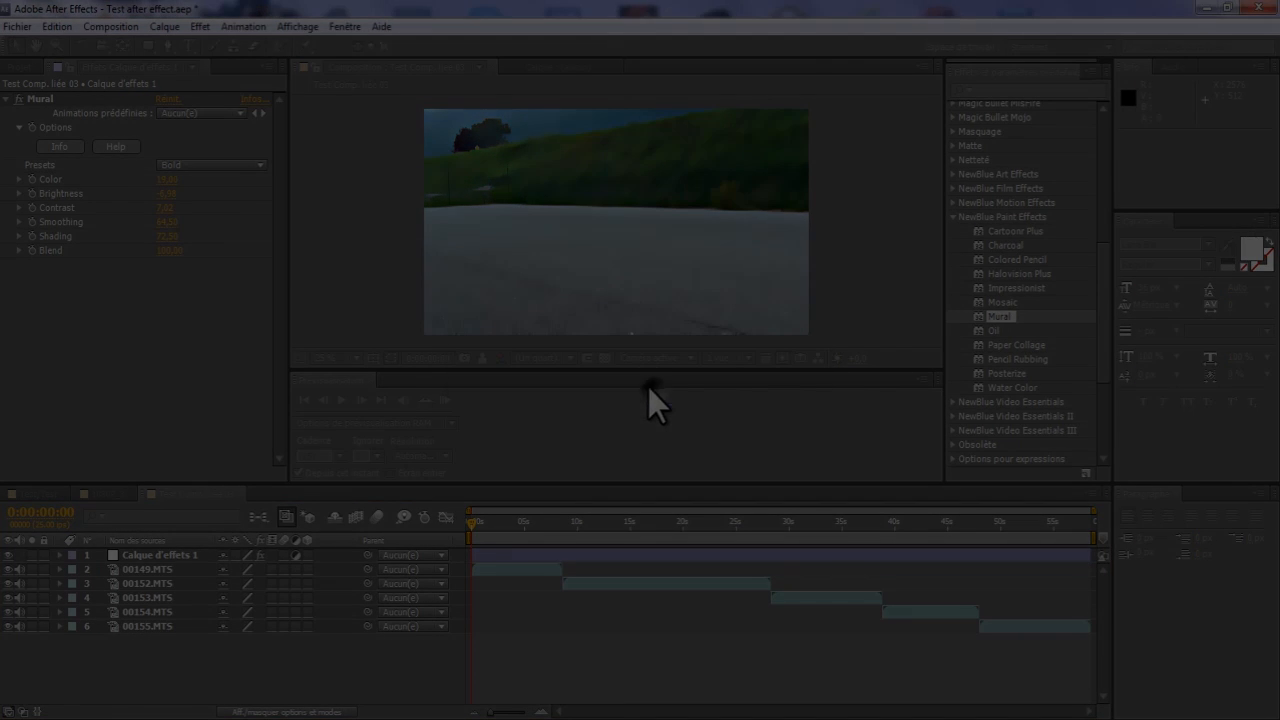